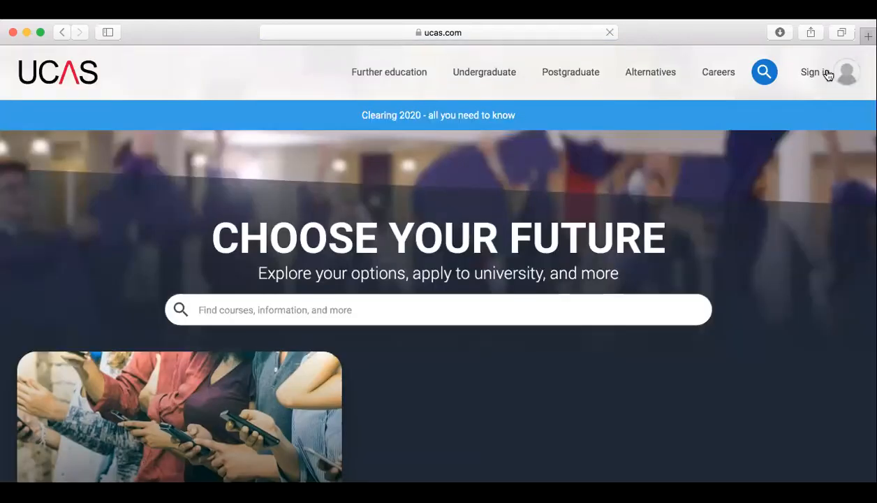
# Go from the student sign-in to the undergraduate 2021 entry Apply register and log in page
pyautogui.click(843, 72)
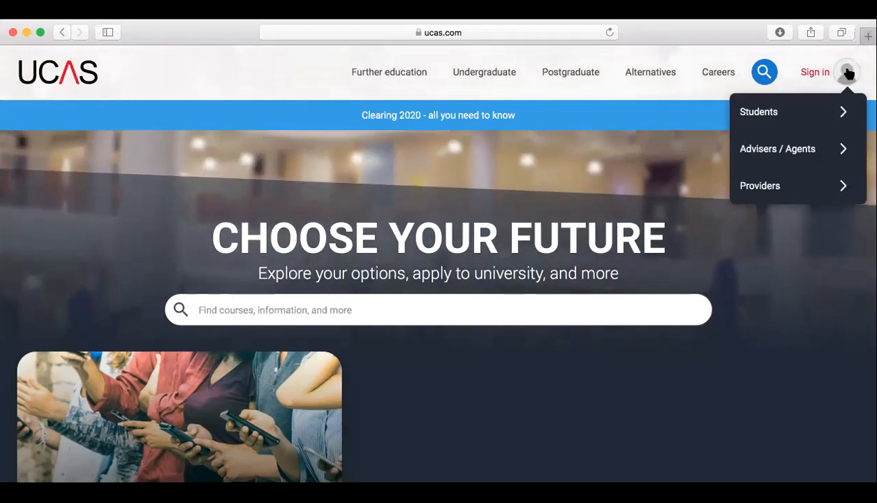
pyautogui.click(762, 114)
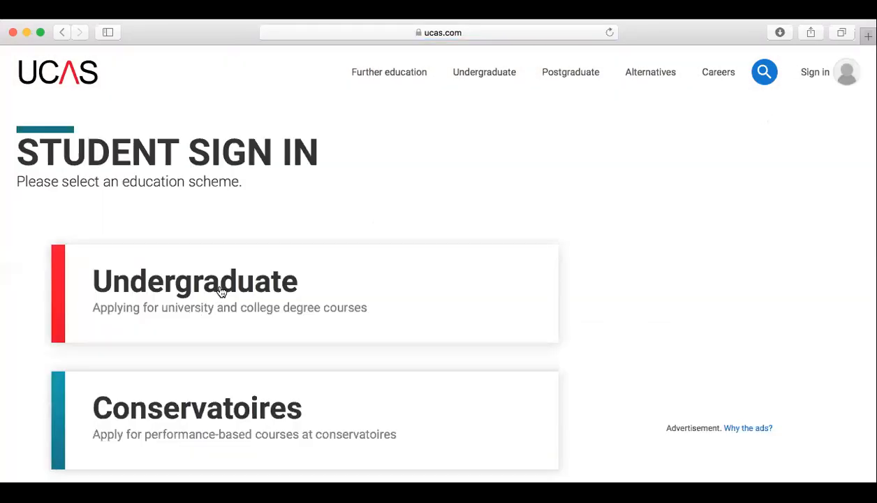
pyautogui.click(221, 292)
pyautogui.scroll(-4, 221, 292)
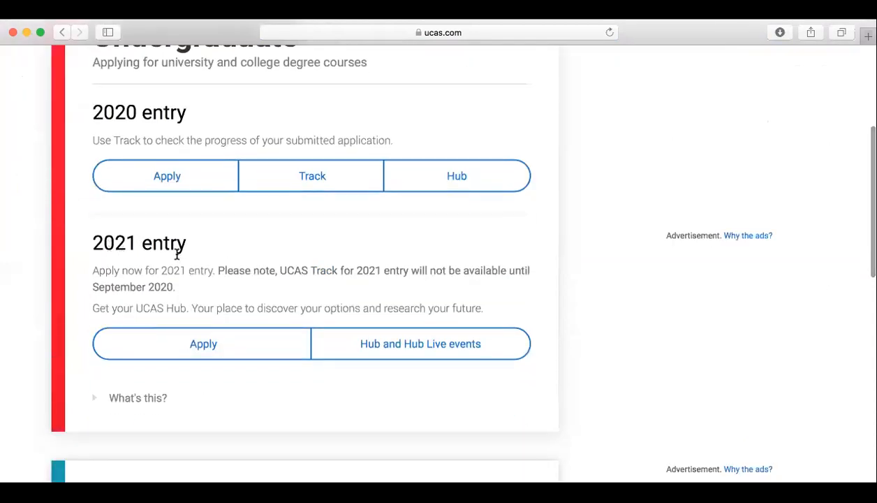
pyautogui.click(184, 351)
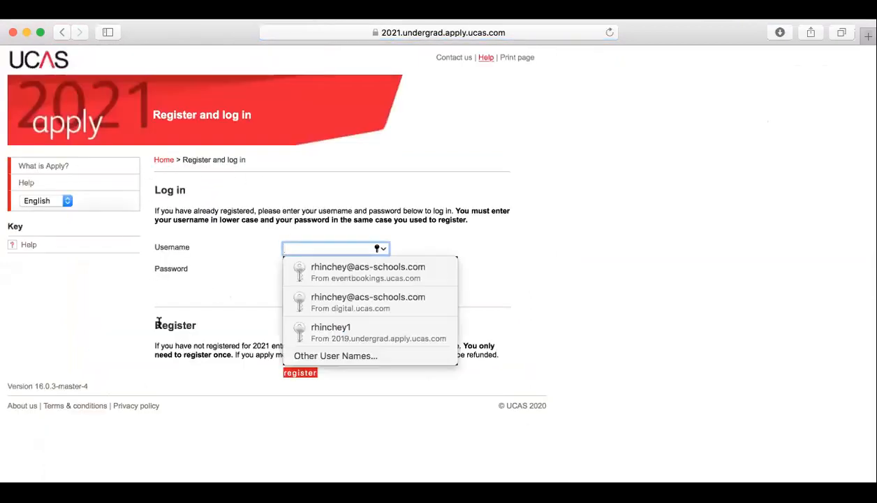
pyautogui.click(254, 384)
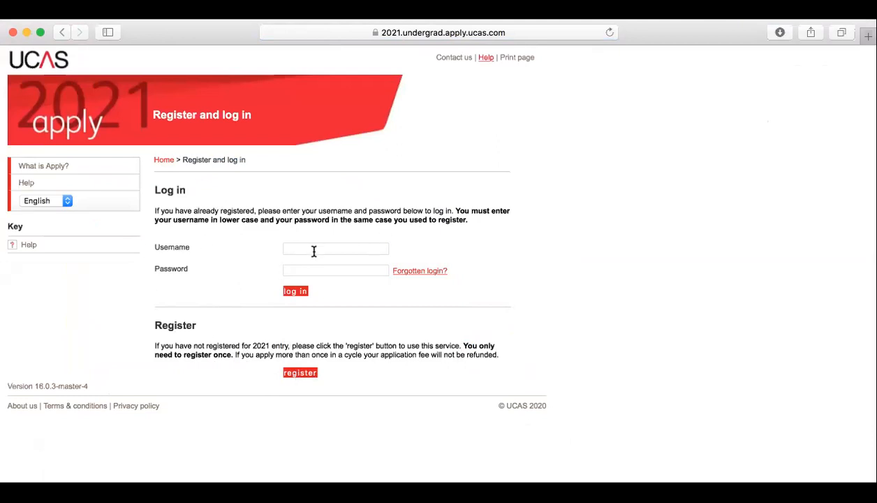
# Start registering as a new applicant and accept the terms and conditions
pyautogui.click(299, 372)
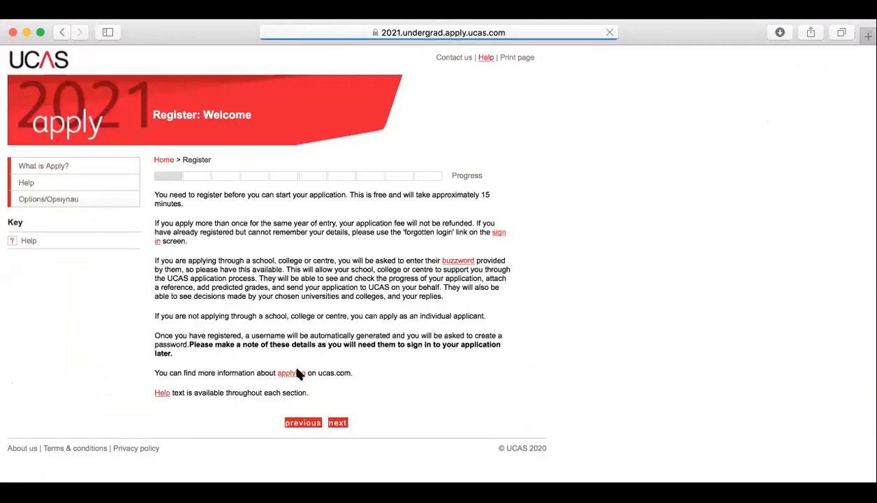
pyautogui.click(334, 424)
pyautogui.scroll(-2, 334, 429)
pyautogui.scroll(-10, 333, 426)
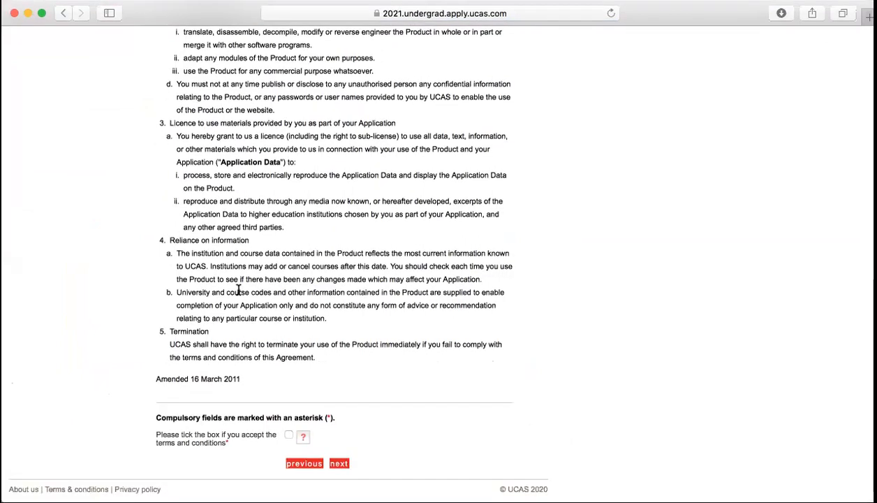
pyautogui.click(288, 436)
pyautogui.click(340, 464)
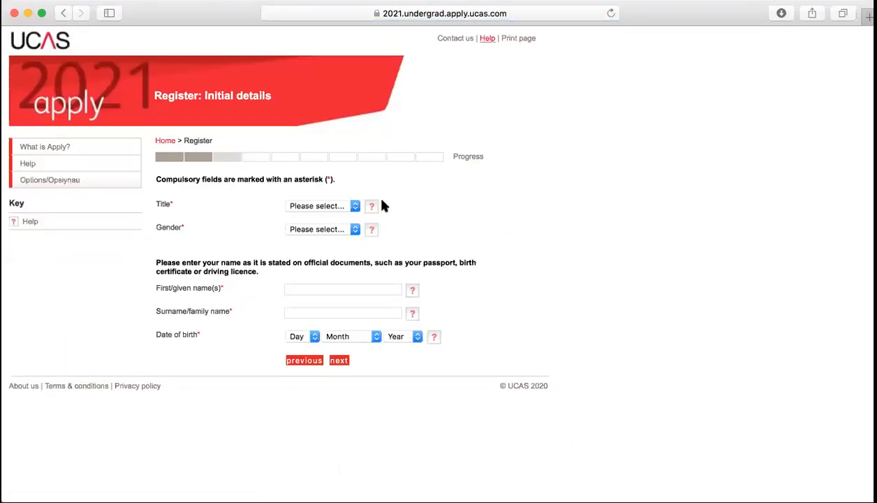
# Choose title Mr and enter the applicant's first name and surname
pyautogui.click(355, 206)
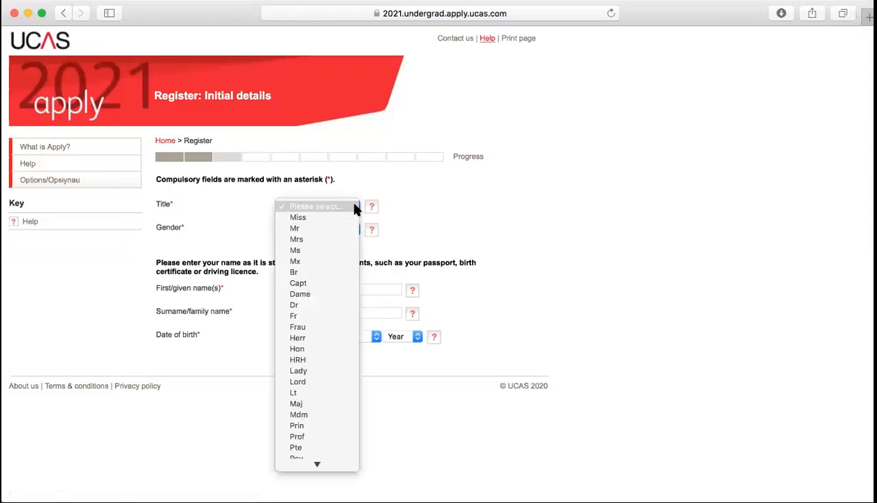
pyautogui.click(311, 228)
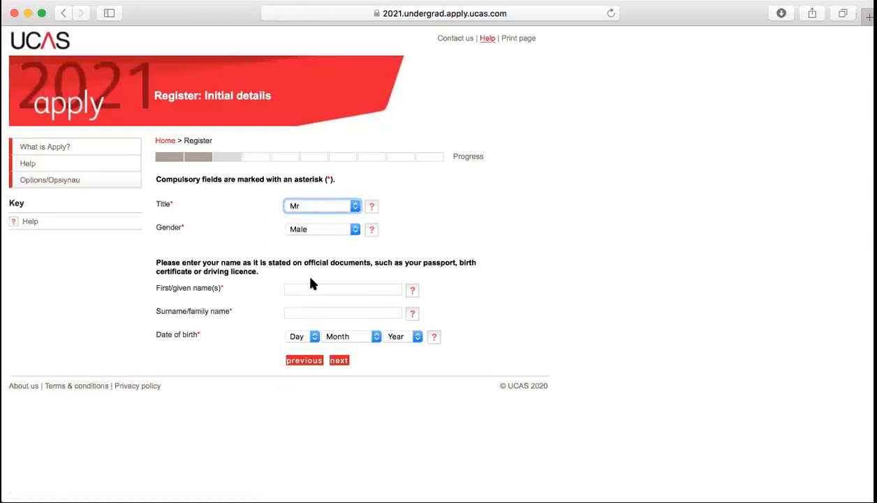
pyautogui.click(366, 289)
pyautogui.press('Tab')
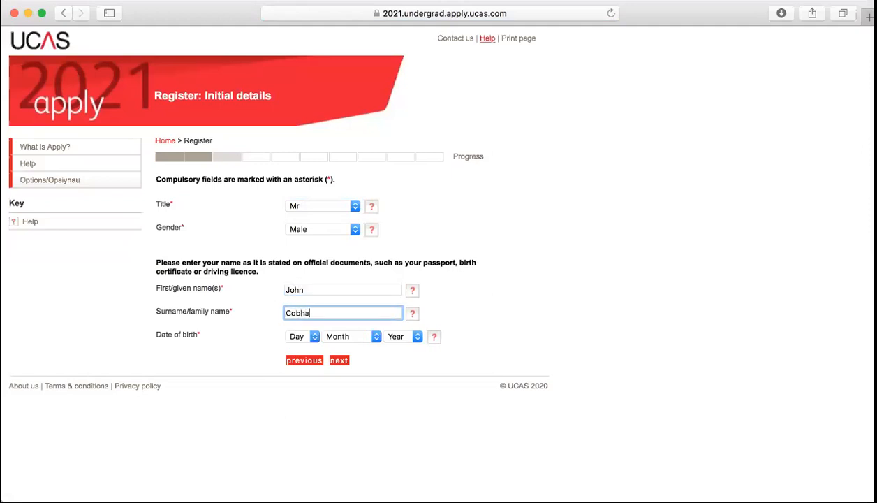
# Set the date of birth to 1 January 2002 and submit the initial details
pyautogui.click(306, 335)
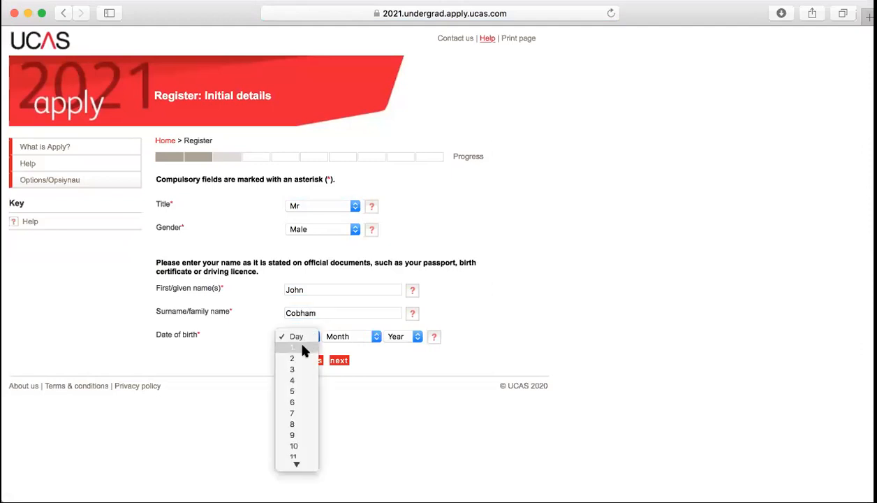
pyautogui.click(306, 348)
pyautogui.click(369, 338)
pyautogui.click(366, 347)
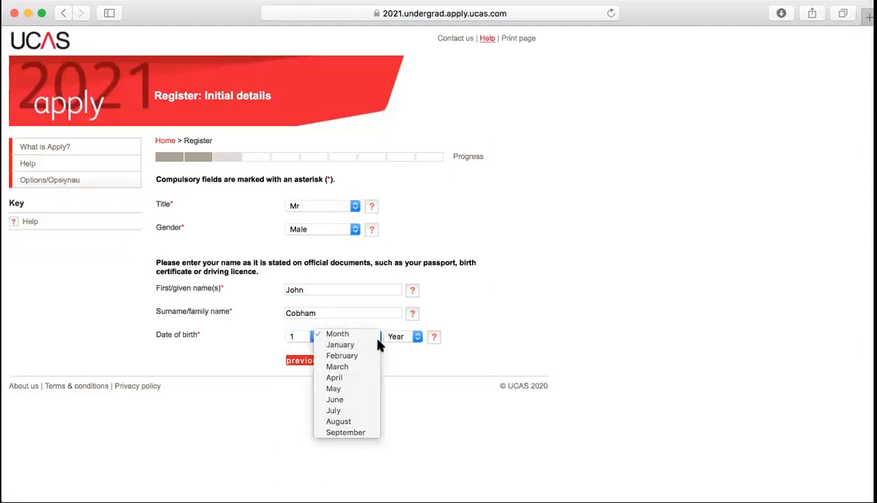
pyautogui.click(404, 337)
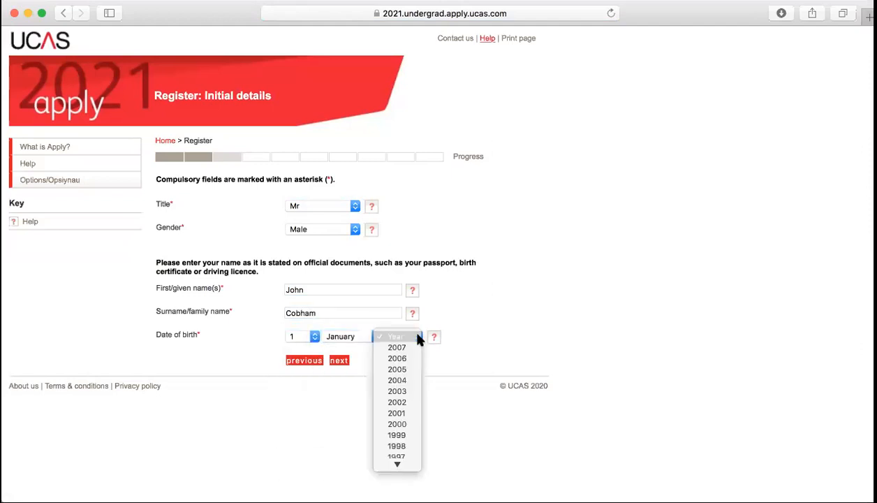
pyautogui.click(398, 403)
pyautogui.click(339, 360)
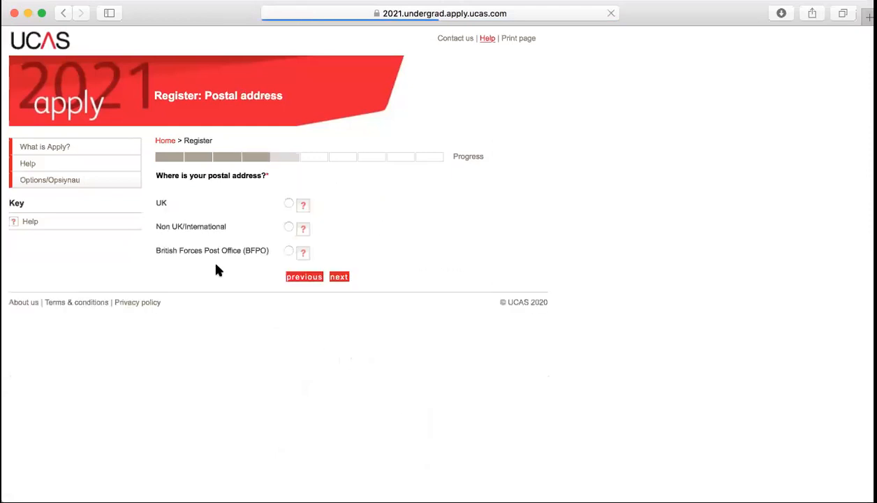
# Choose a UK postal address and submit the house number and postcode
pyautogui.click(289, 205)
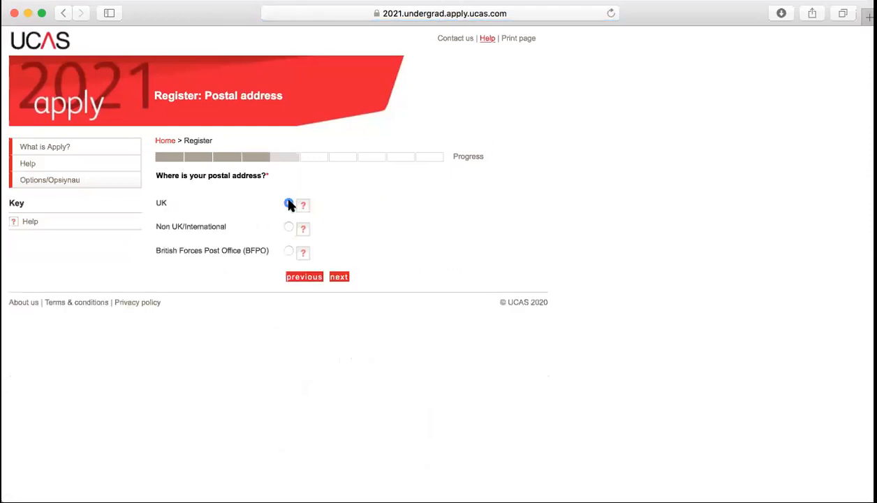
pyautogui.click(341, 278)
pyautogui.click(304, 224)
pyautogui.press('Tab')
pyautogui.write('KT11 1BL')
pyautogui.click(343, 273)
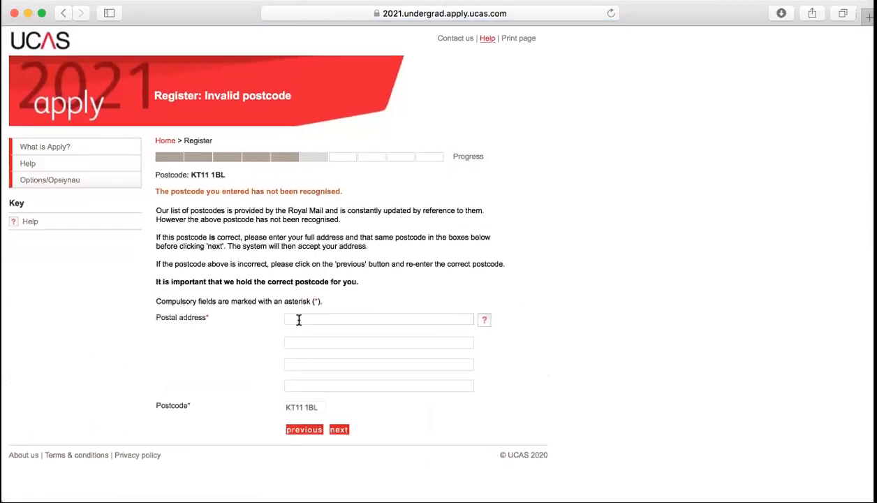
# Enter the full postal address manually after the postcode is rejected, and submit it
pyautogui.click(295, 319)
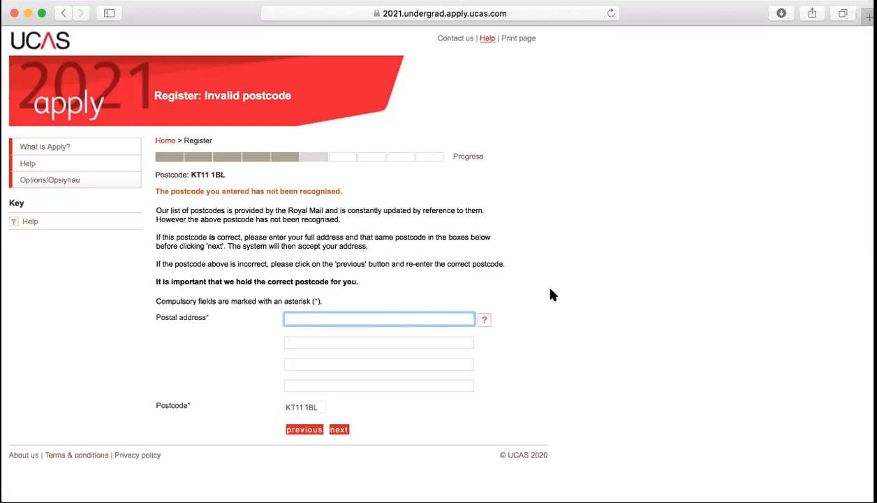
pyautogui.press('Tab')
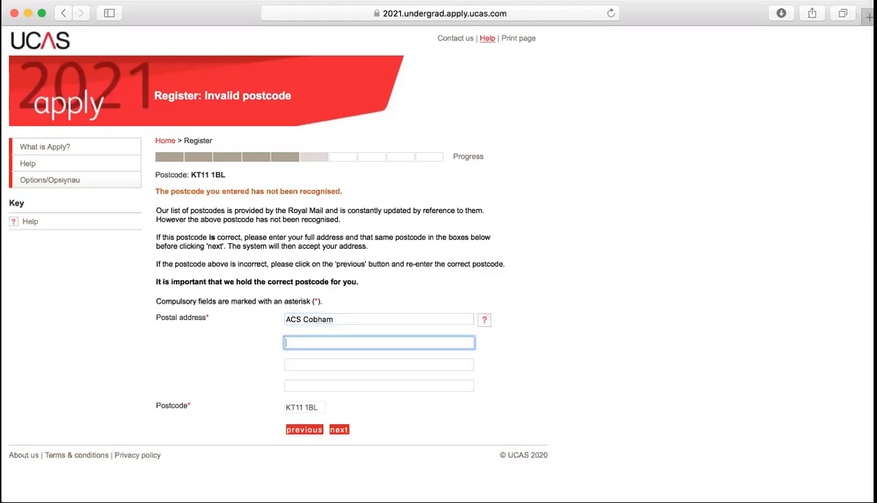
pyautogui.write('Portsmouth Road')
pyautogui.click(301, 383)
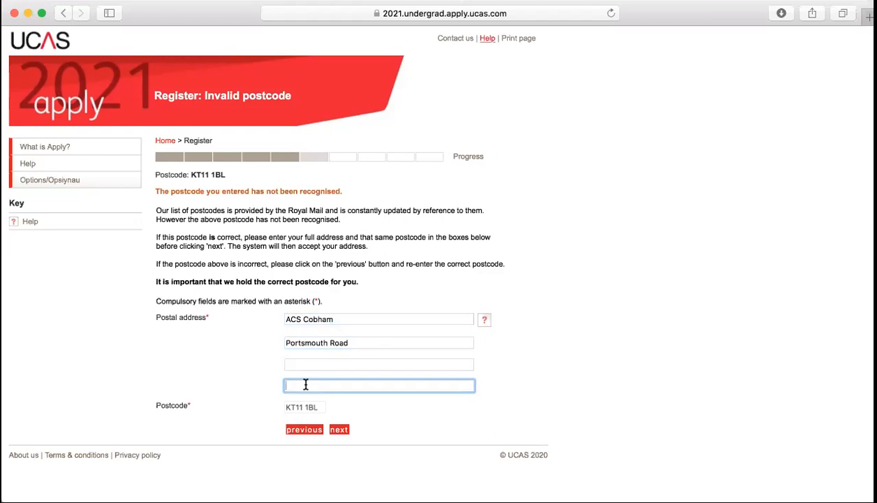
pyautogui.click(340, 430)
pyautogui.scroll(-1, 498, 253)
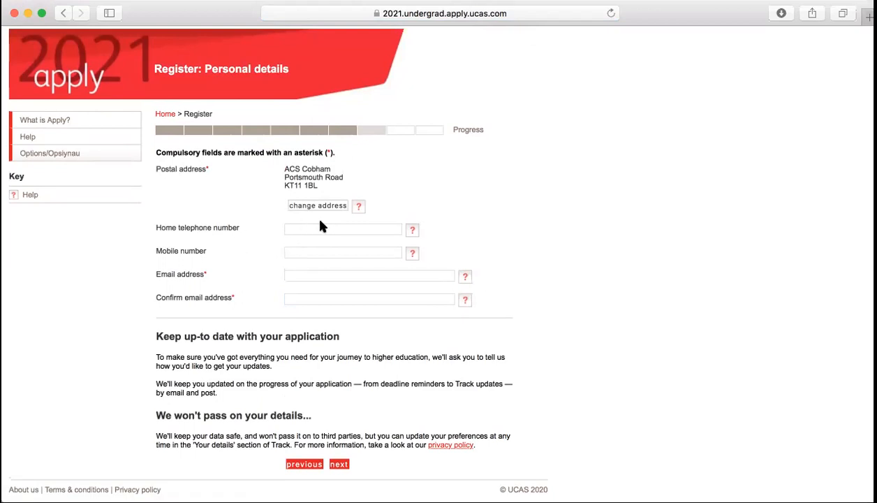
# Enter the email address, paste it into Confirm email address, and continue
pyautogui.click(307, 278)
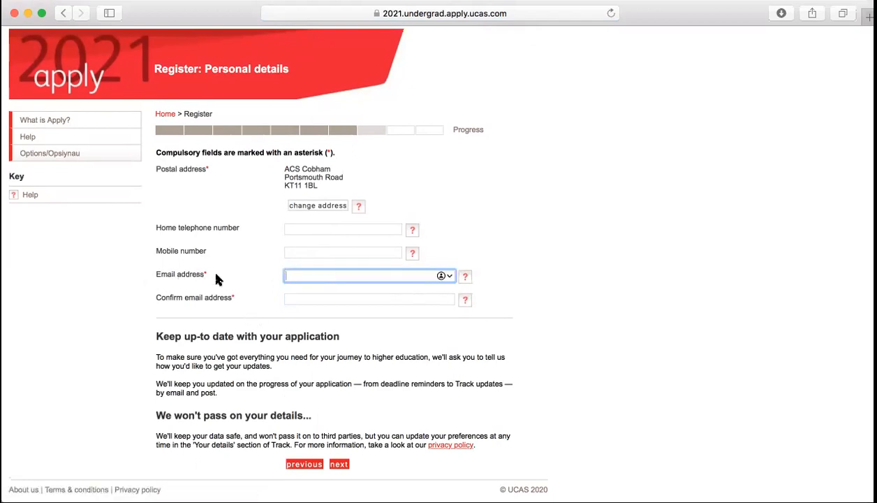
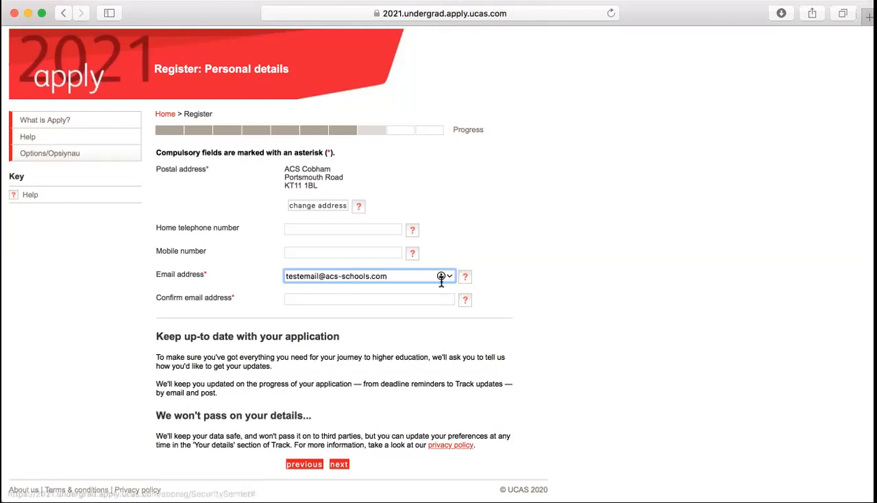
pyautogui.moveTo(395, 276); pyautogui.dragTo(244, 273)
pyautogui.press('super+c')
pyautogui.press('Tab')
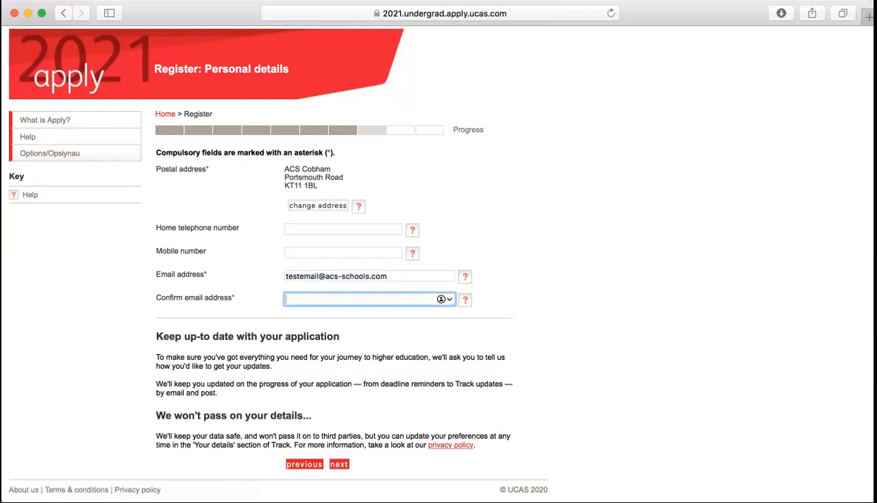
pyautogui.press('super+v')
pyautogui.click(586, 250)
pyautogui.scroll(-1, 589, 252)
pyautogui.scroll(1, 588, 253)
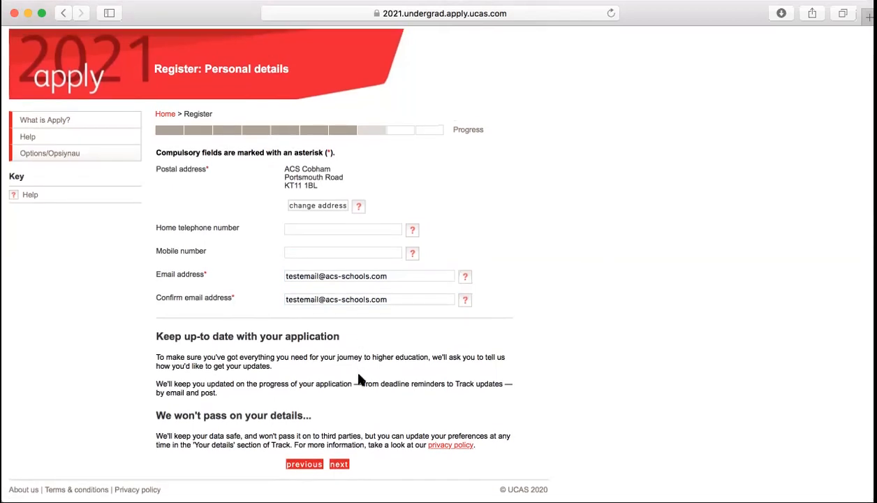
pyautogui.click(339, 464)
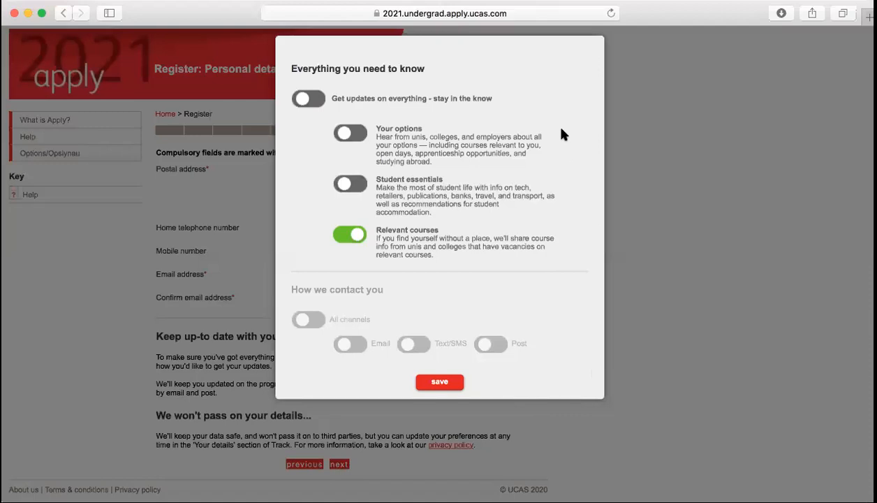
# Turn on updates for every topic with email as the contact channel and save
pyautogui.click(304, 99)
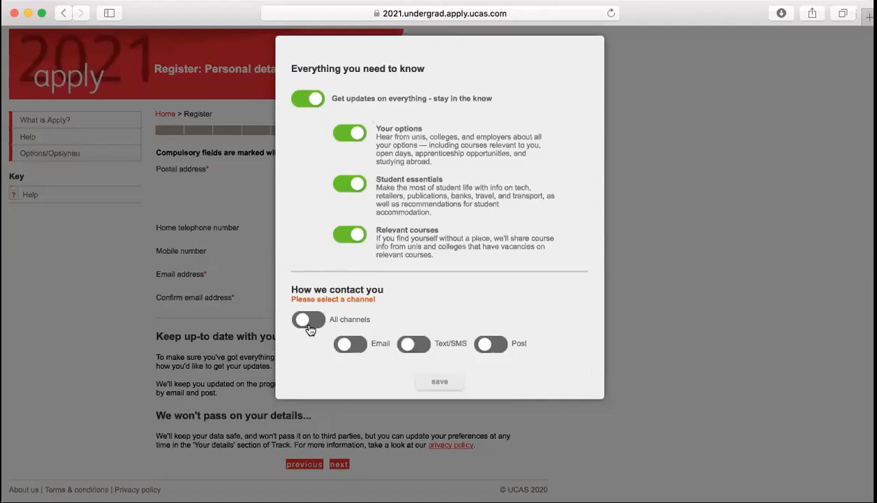
pyautogui.click(345, 345)
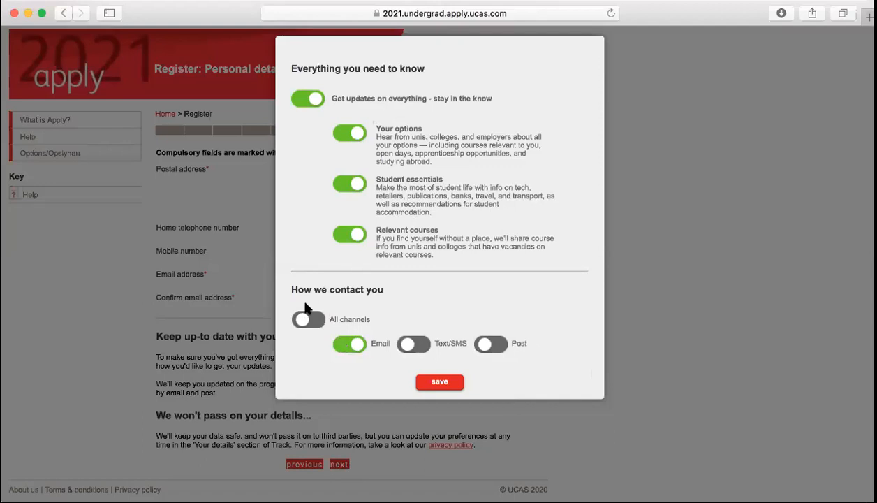
pyautogui.click(437, 381)
pyautogui.scroll(-3, 429, 378)
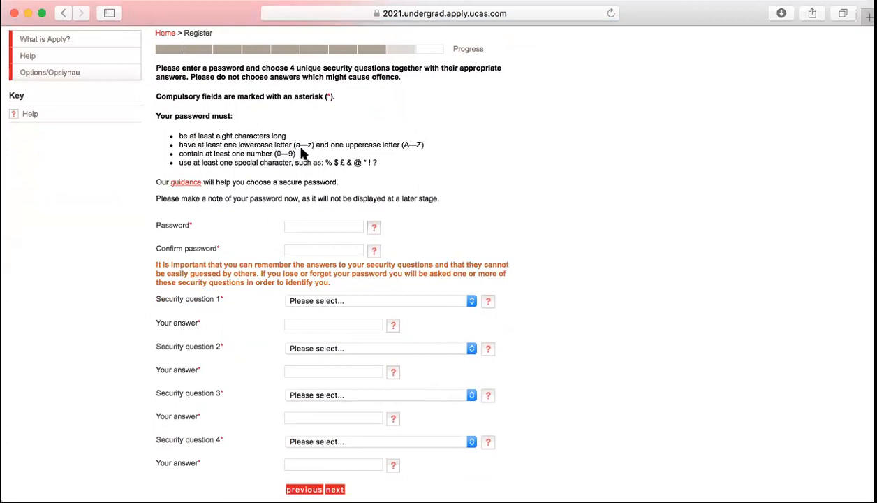
# Enter the account password and move to its confirmation
pyautogui.click(322, 225)
pyautogui.write('••••')
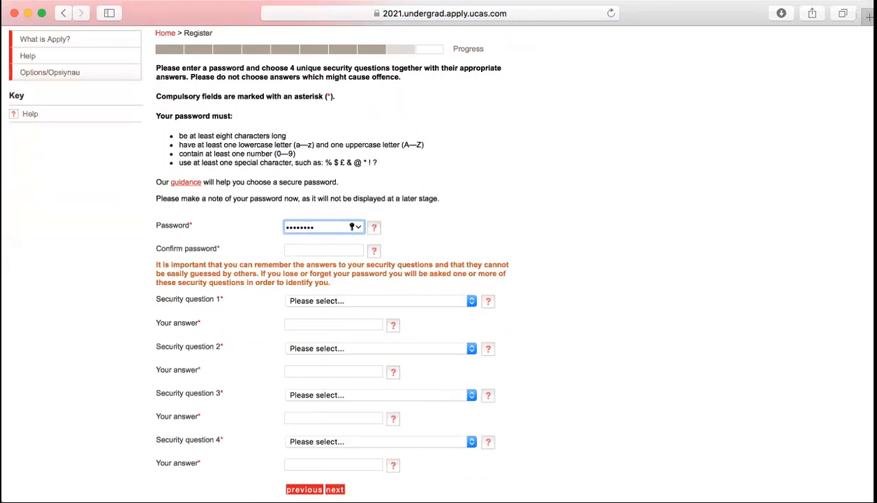
pyautogui.press('Tab')
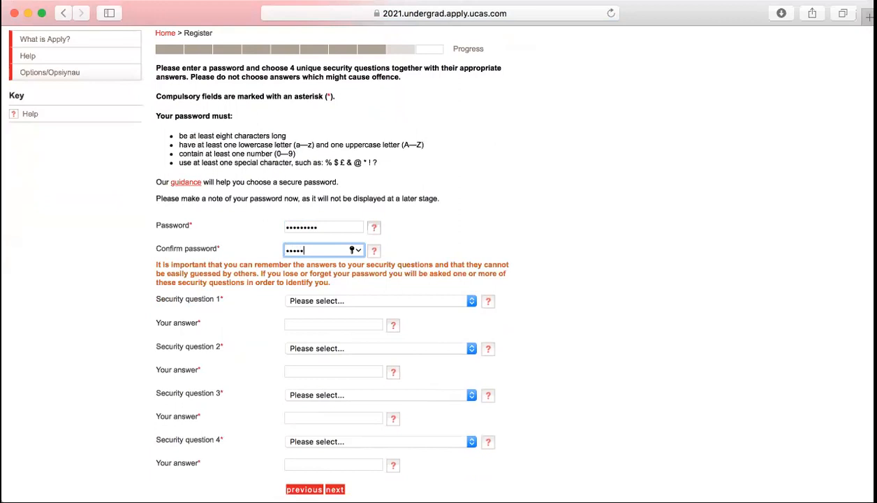
pyautogui.scroll(-1, 594, 196)
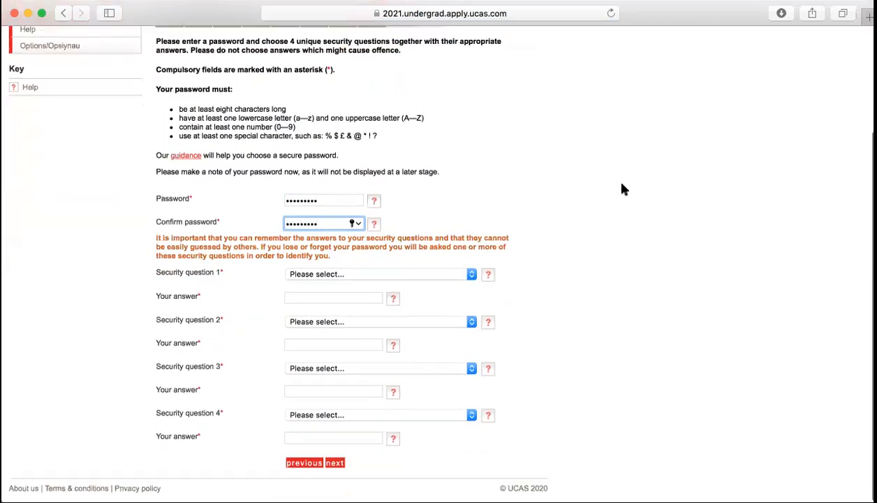
# Choose the first-school and pet's name security questions and type their answers
pyautogui.click(469, 278)
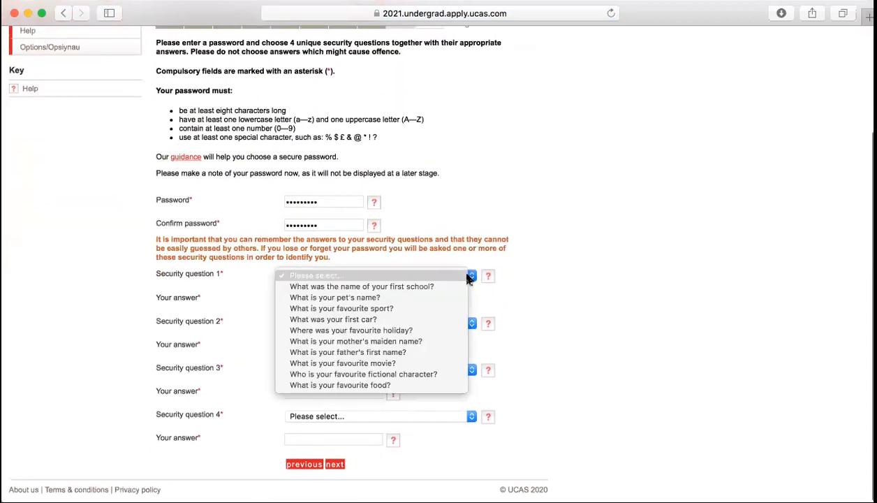
pyautogui.click(431, 287)
pyautogui.click(368, 298)
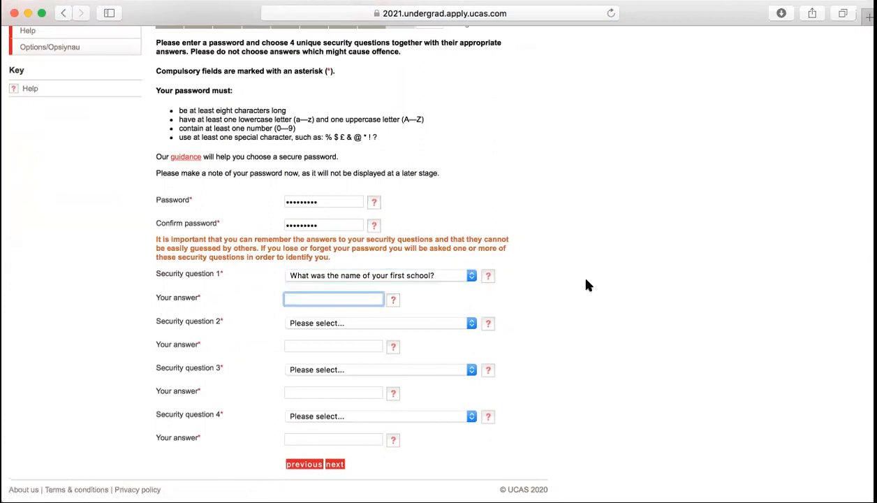
pyautogui.click(443, 324)
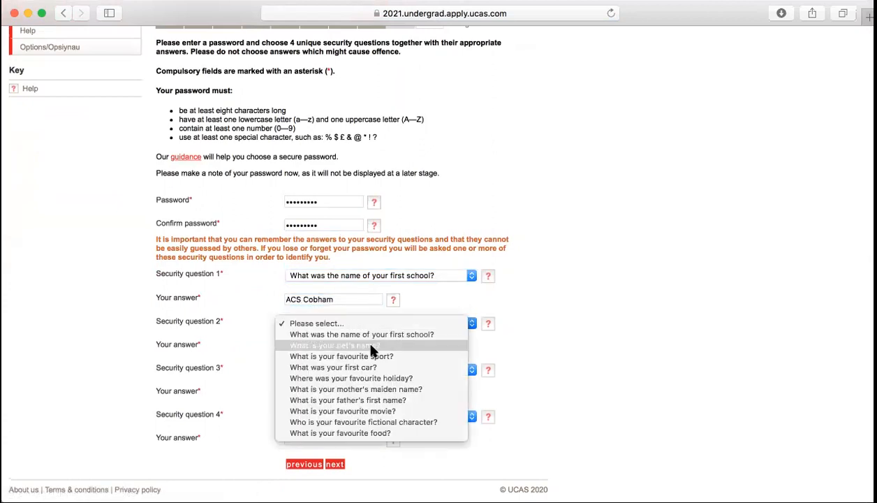
pyautogui.click(313, 345)
pyautogui.click(314, 341)
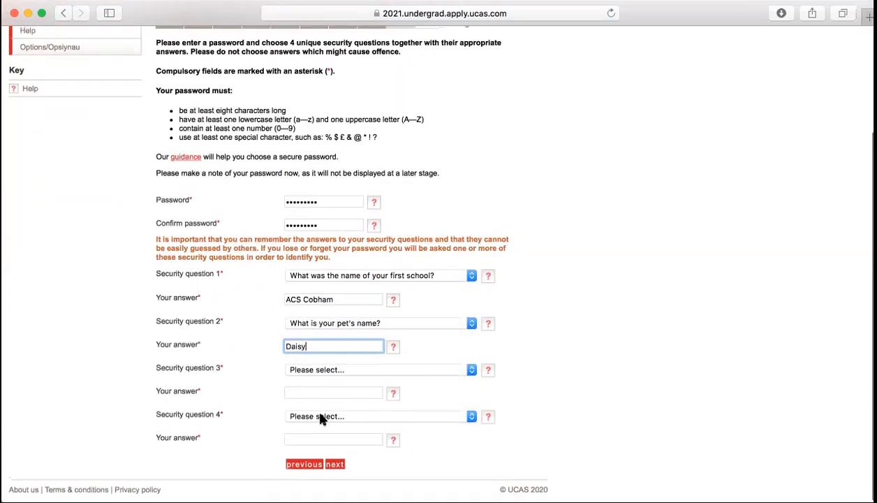
# Choose the favourite sport and father's first name questions, answer them, and submit
pyautogui.click(412, 371)
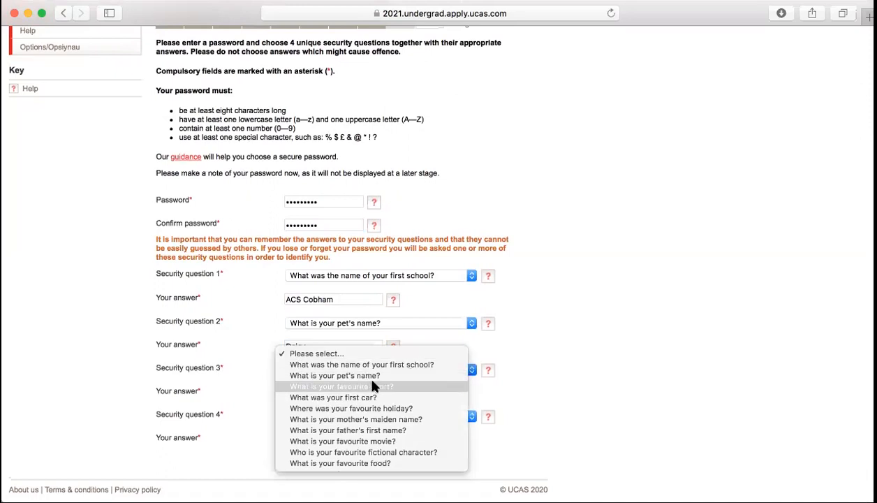
pyautogui.click(335, 386)
pyautogui.click(318, 393)
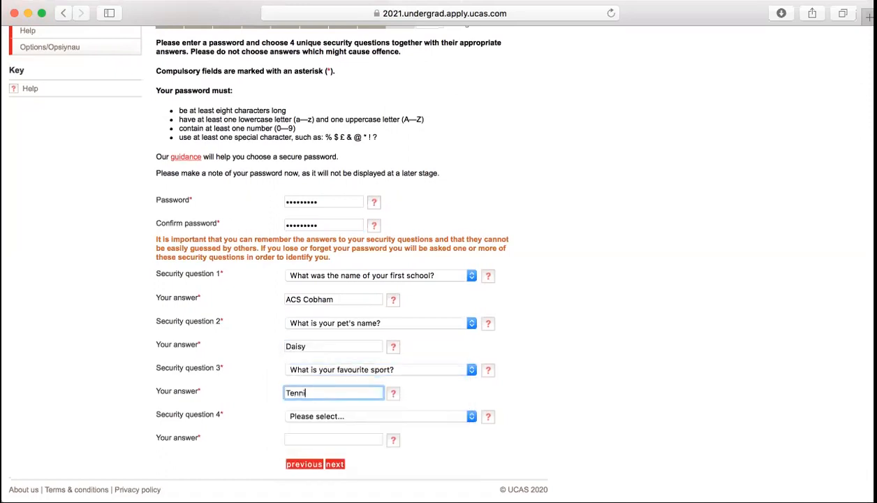
pyautogui.click(315, 417)
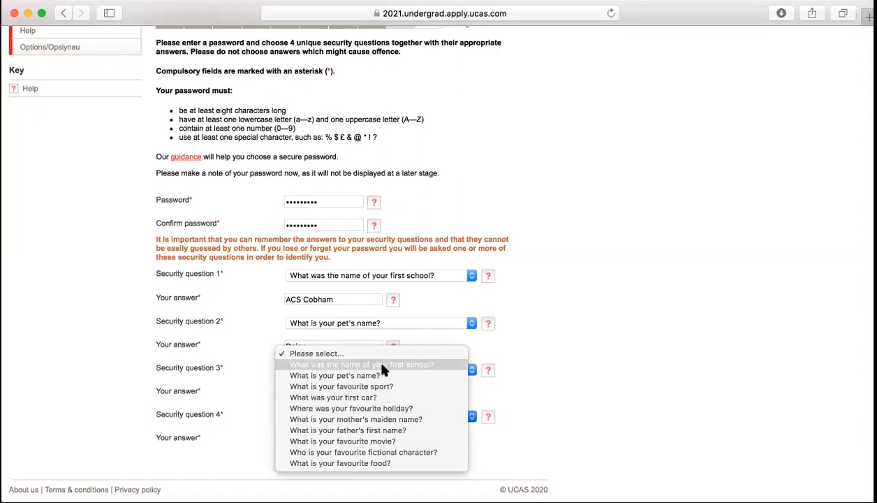
pyautogui.click(368, 429)
pyautogui.click(314, 438)
pyautogui.click(338, 464)
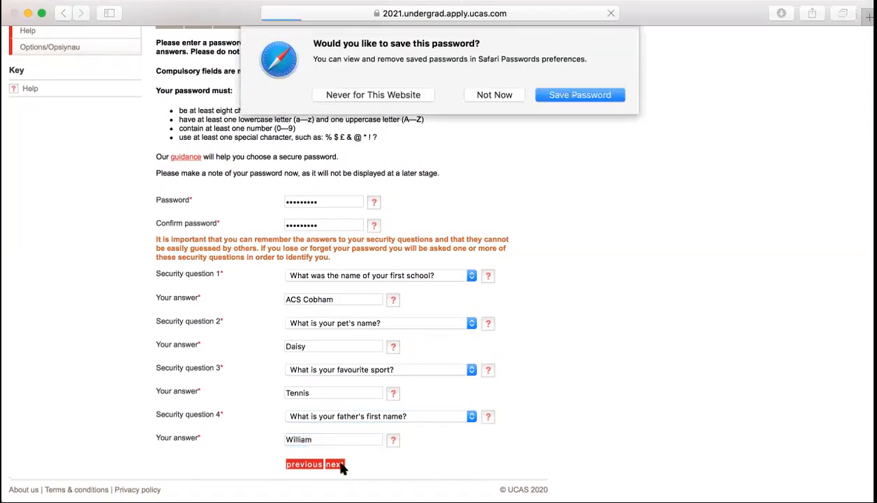
# Decline saving the password, log in, and choose applying through my school or college
pyautogui.click(497, 96)
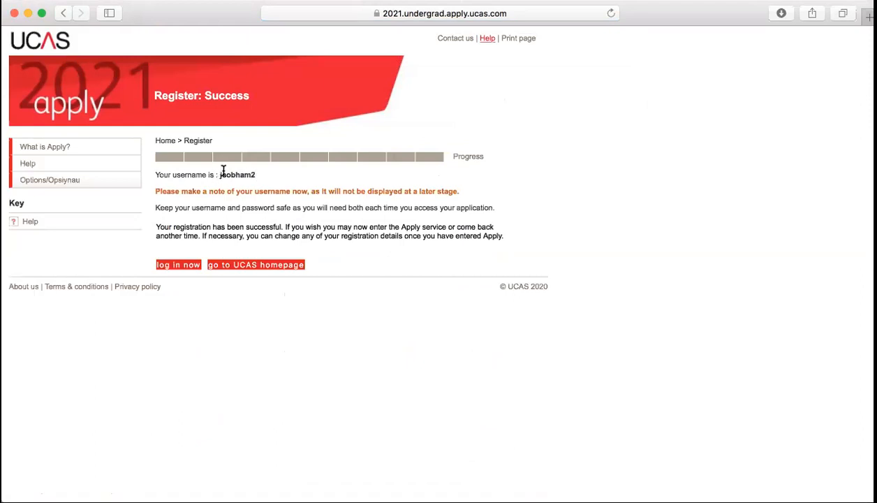
pyautogui.click(176, 268)
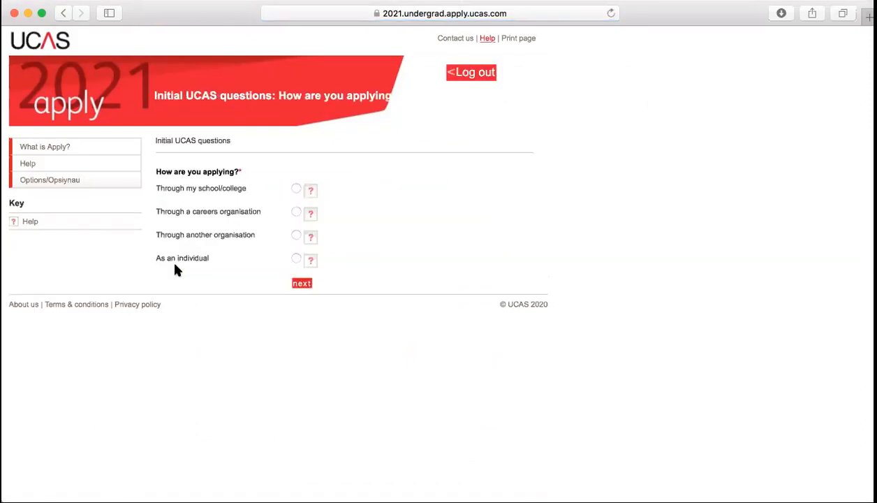
pyautogui.click(295, 190)
pyautogui.click(305, 284)
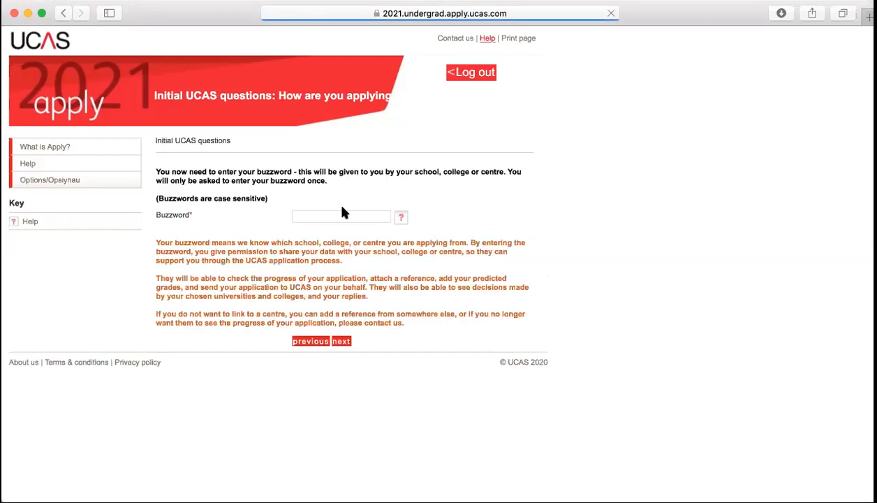
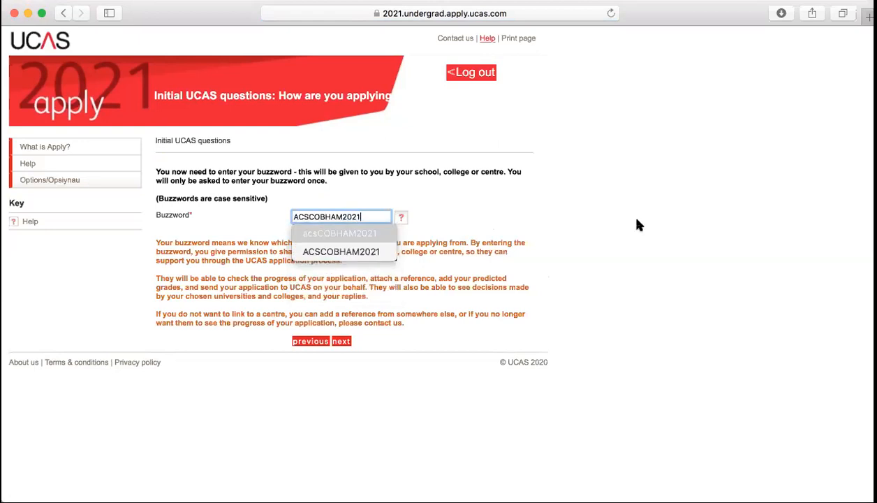
# Enter the school's buzzword and submit it
pyautogui.click(780, 216)
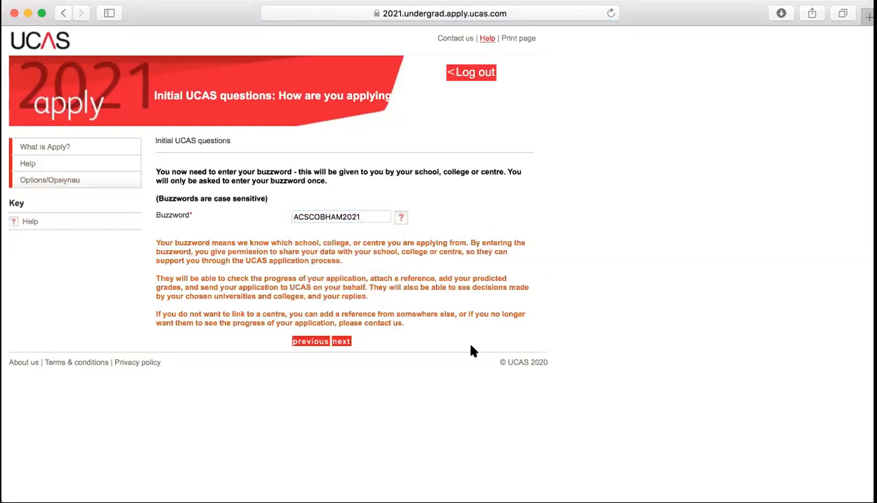
pyautogui.click(344, 342)
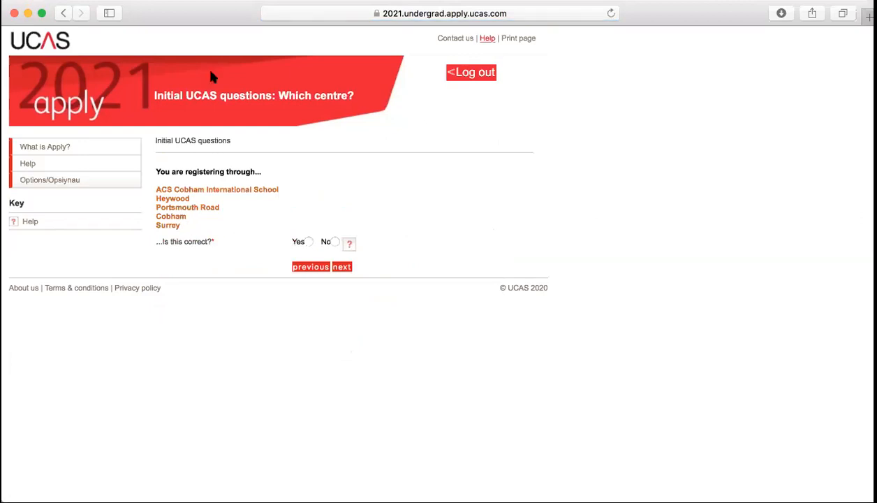
pyautogui.click(308, 243)
pyautogui.click(343, 266)
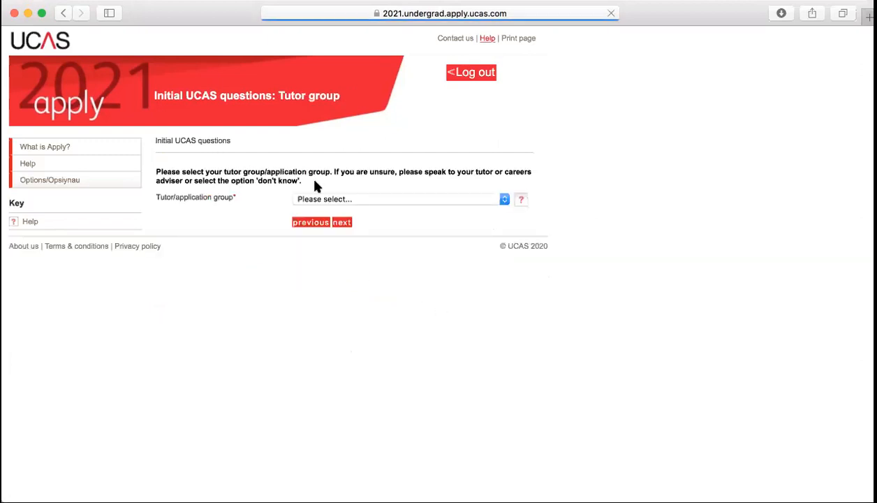
pyautogui.click(404, 199)
pyautogui.click(339, 222)
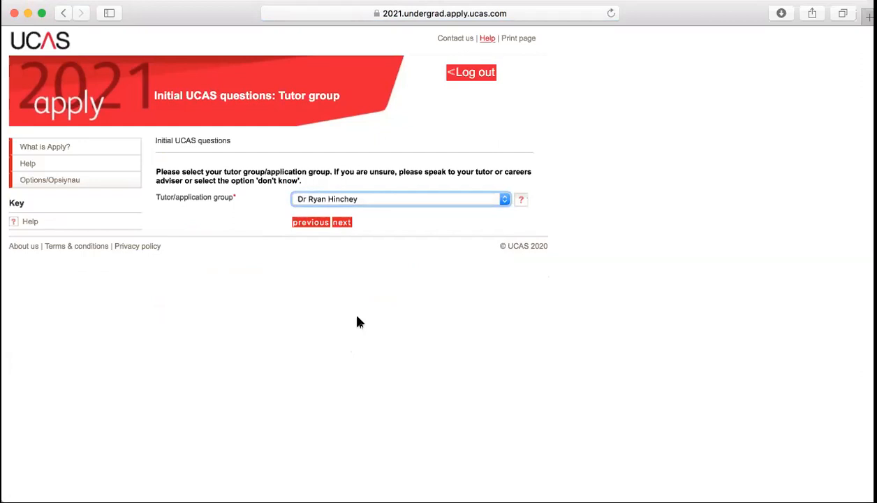
pyautogui.click(344, 222)
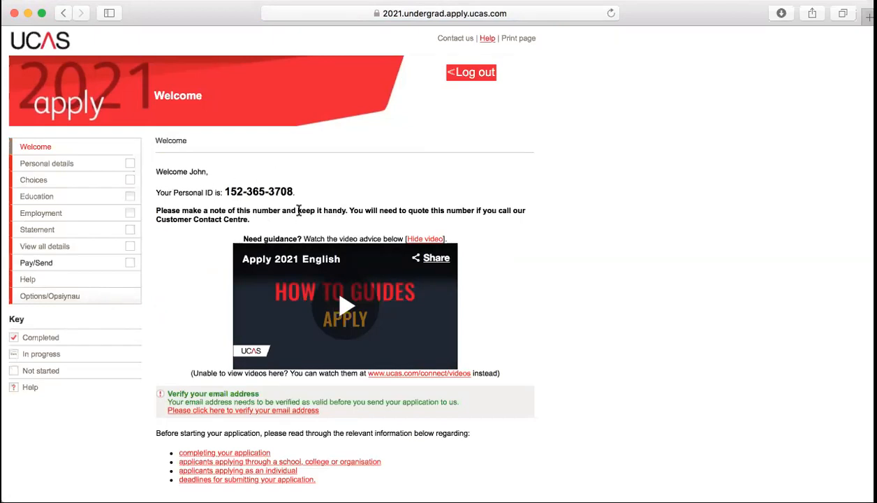
# Visit the email verification page from the Welcome page, then go to Personal details
pyautogui.scroll(-2, 313, 196)
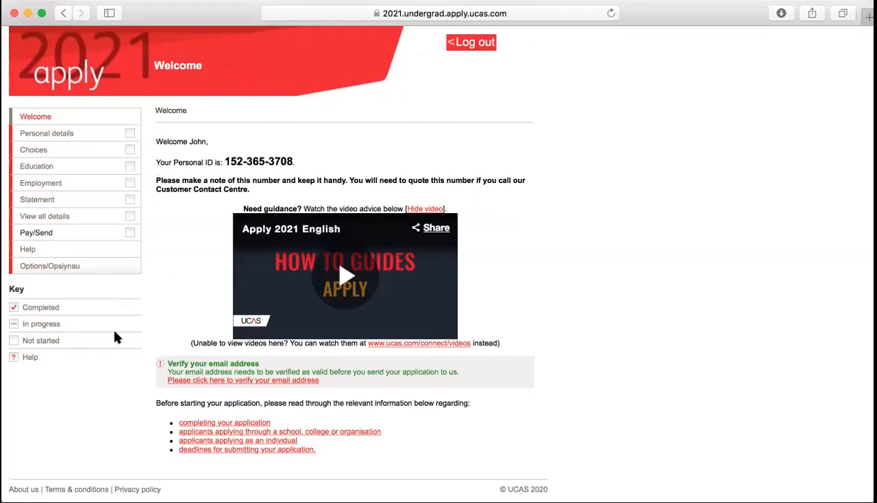
pyautogui.scroll(2, 760, 267)
pyautogui.scroll(-2, 762, 268)
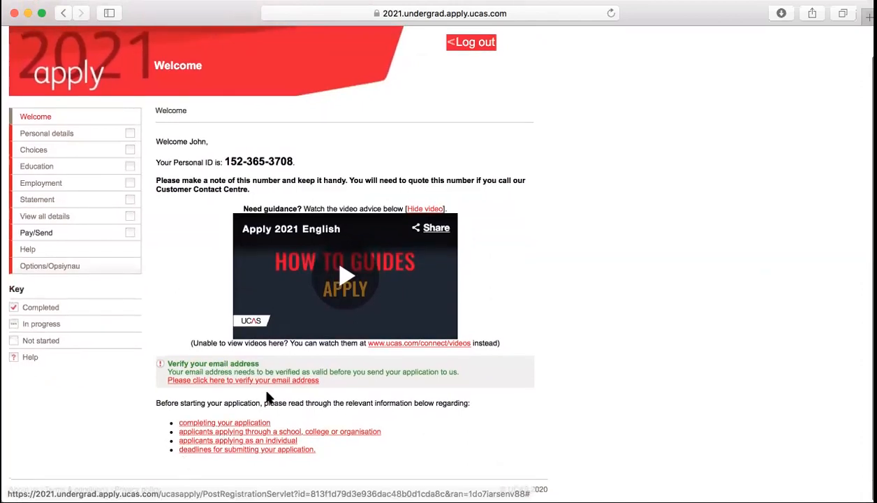
pyautogui.click(245, 381)
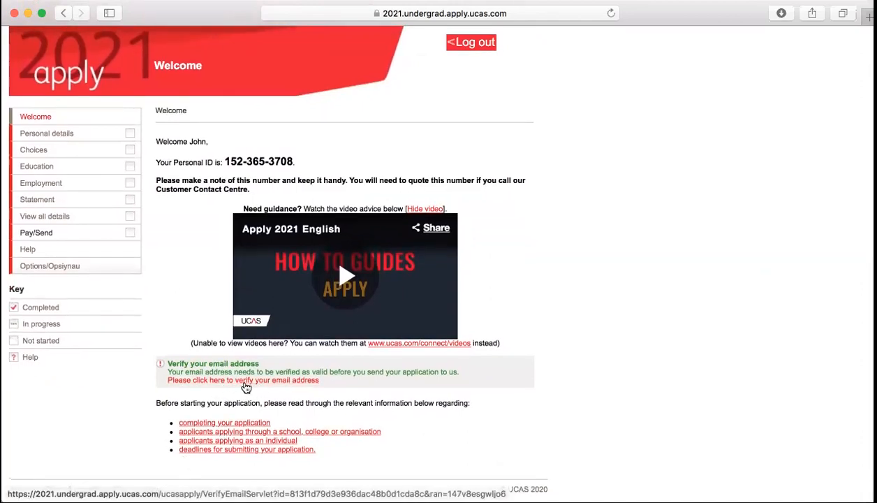
pyautogui.scroll(-4, 245, 387)
pyautogui.click(175, 403)
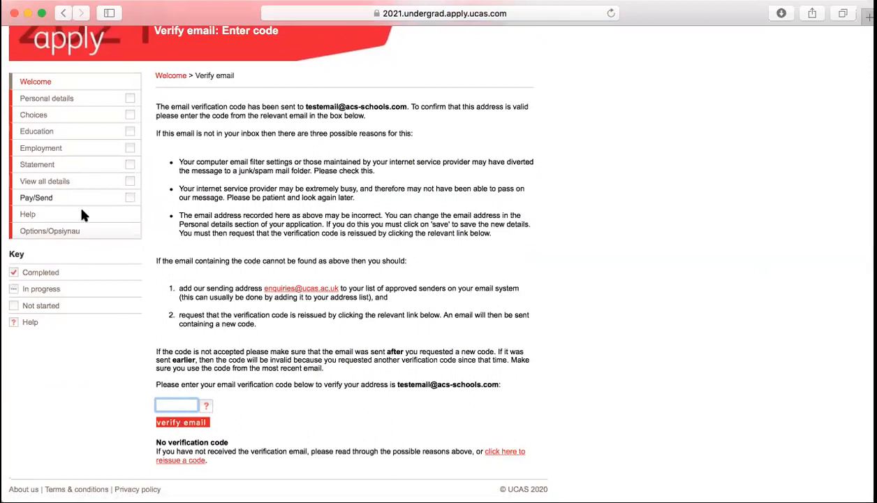
pyautogui.click(33, 90)
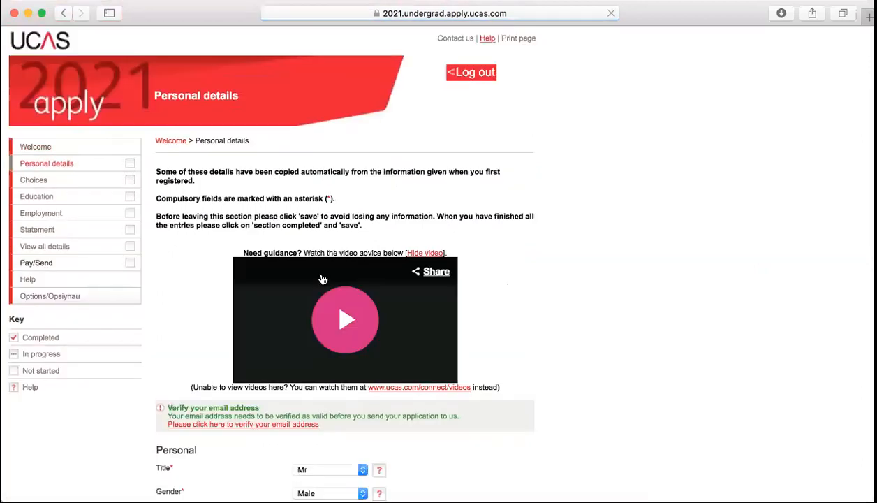
# Answer Yes to having a permanent home in the UK
pyautogui.scroll(-8, 489, 281)
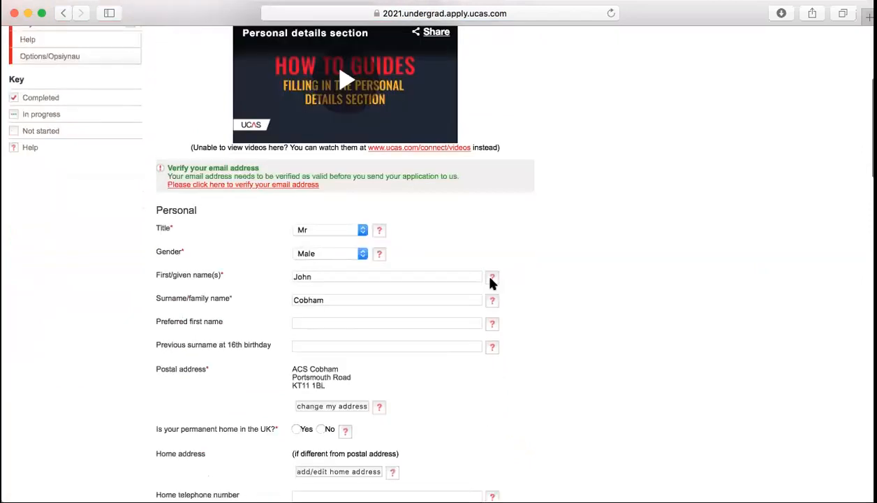
pyautogui.scroll(-2, 490, 283)
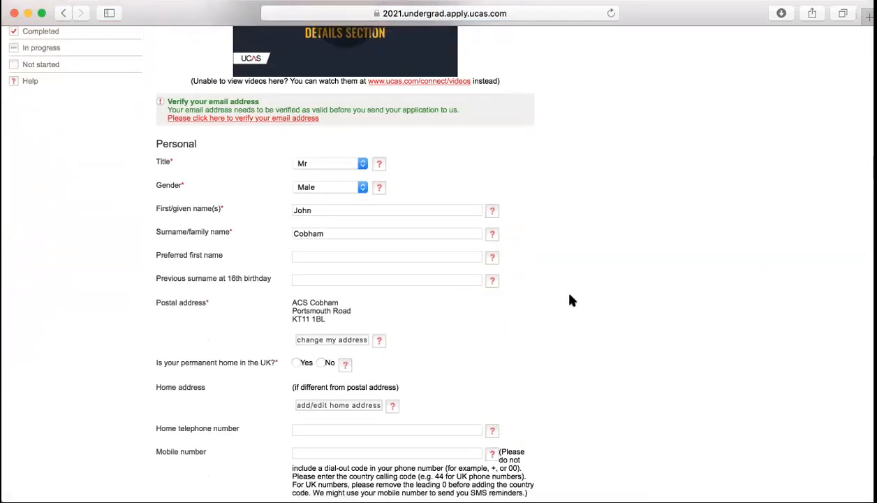
pyautogui.scroll(-3, 570, 300)
pyautogui.scroll(-1, 570, 300)
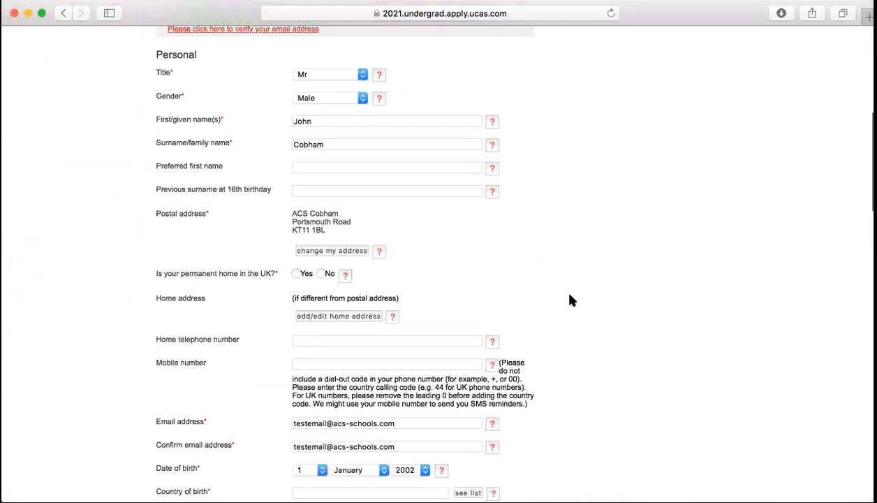
pyautogui.scroll(-2, 464, 128)
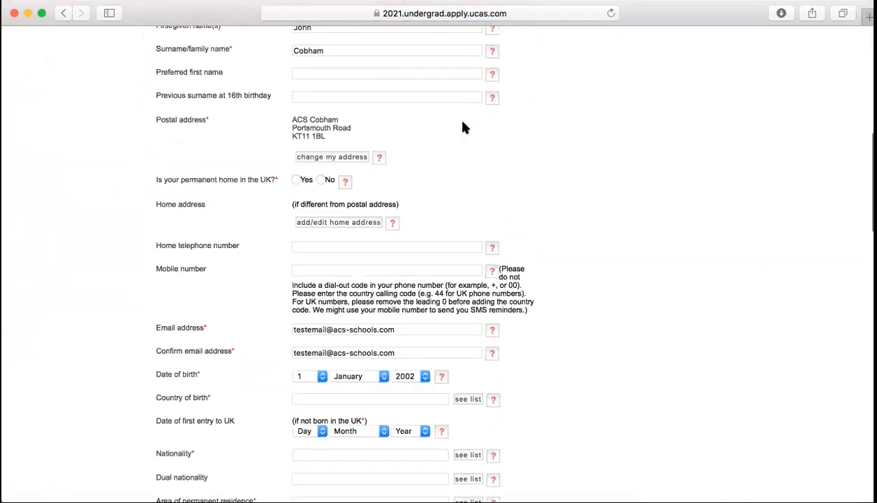
pyautogui.click(296, 180)
# Set country of birth to United States of America, keeping the birth day at 1
pyautogui.scroll(-3, 502, 190)
pyautogui.scroll(-6, 637, 272)
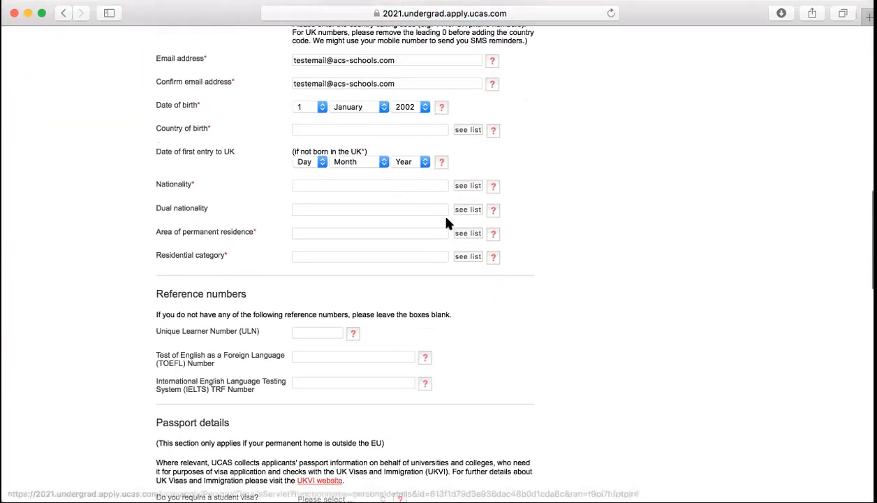
pyautogui.scroll(2, 557, 169)
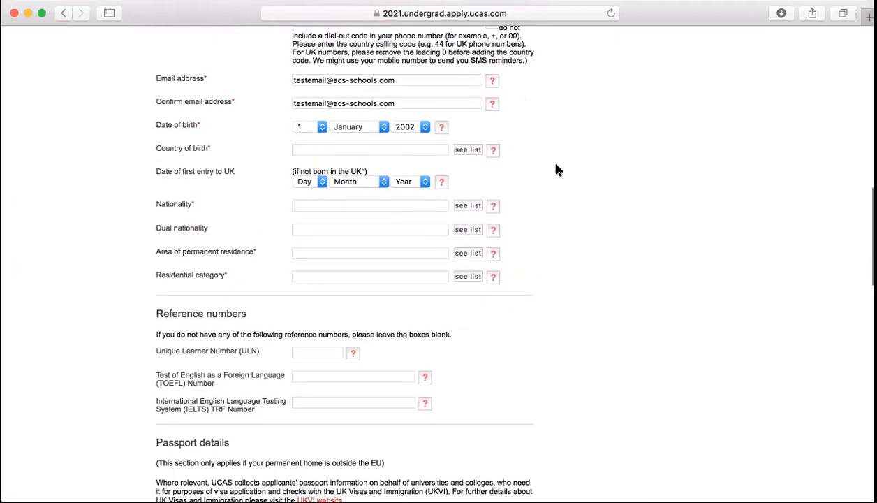
pyautogui.click(459, 197)
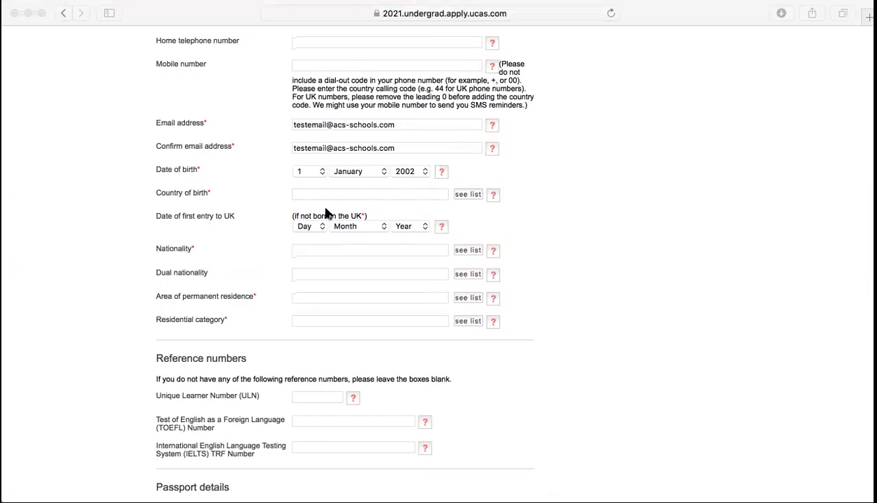
pyautogui.click(295, 233)
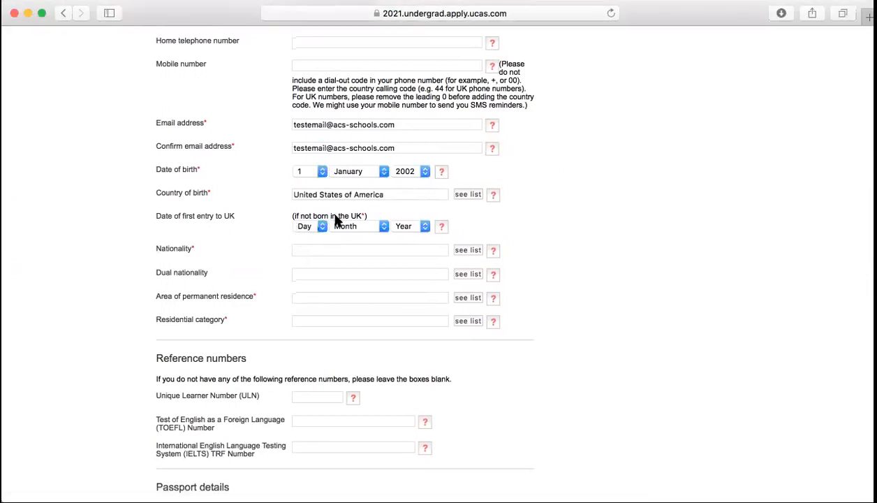
pyautogui.click(322, 172)
pyautogui.click(660, 185)
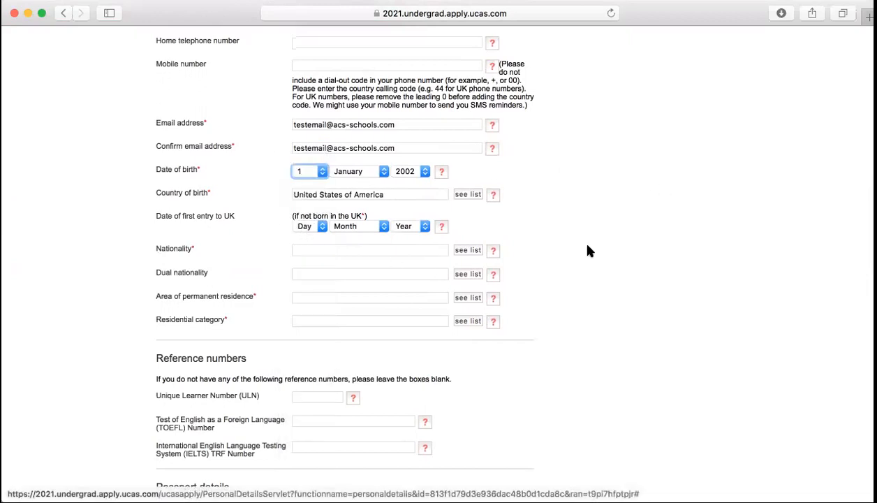
pyautogui.scroll(-2, 449, 233)
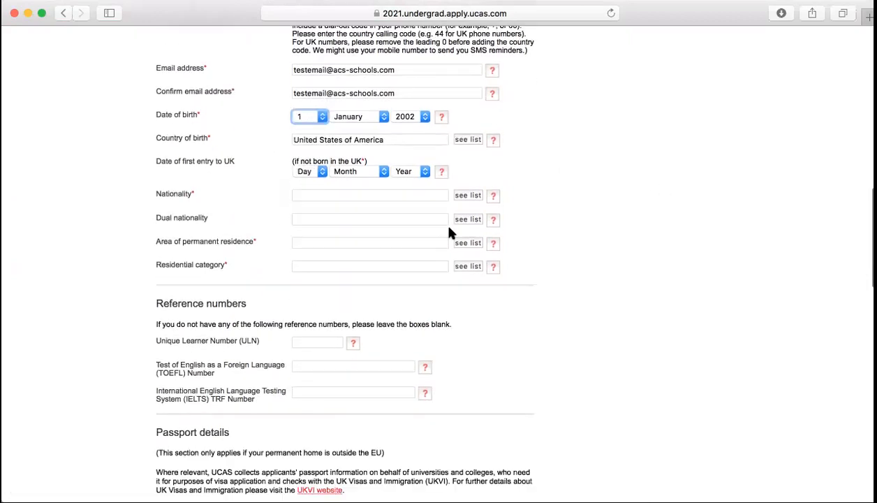
# Set the date of first entry to the UK to 1 January 2013
pyautogui.click(318, 172)
pyautogui.click(301, 181)
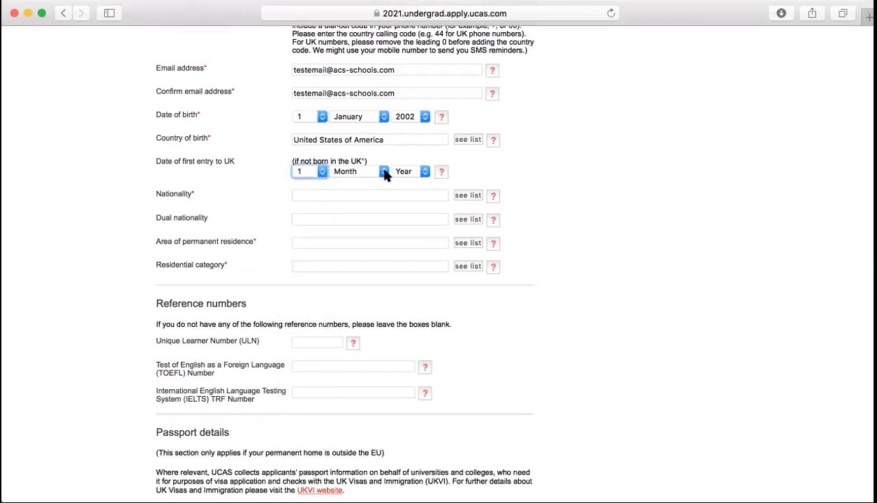
pyautogui.click(355, 171)
pyautogui.click(362, 183)
pyautogui.click(412, 171)
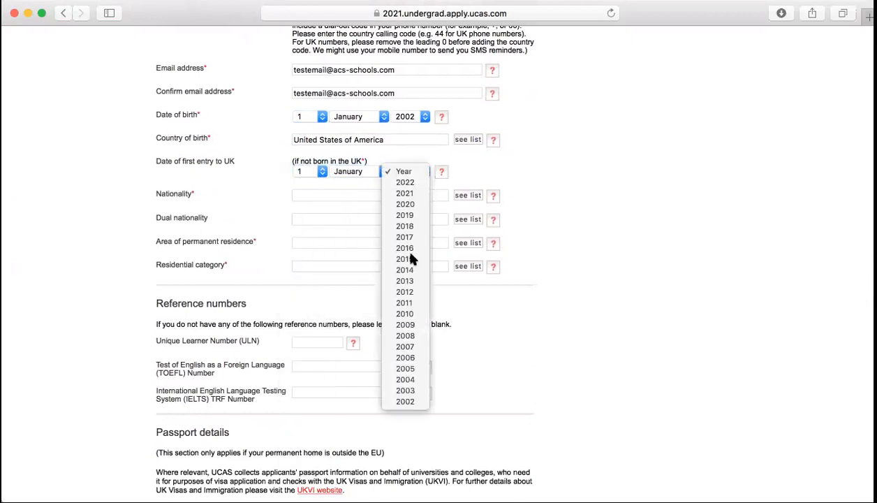
pyautogui.click(405, 281)
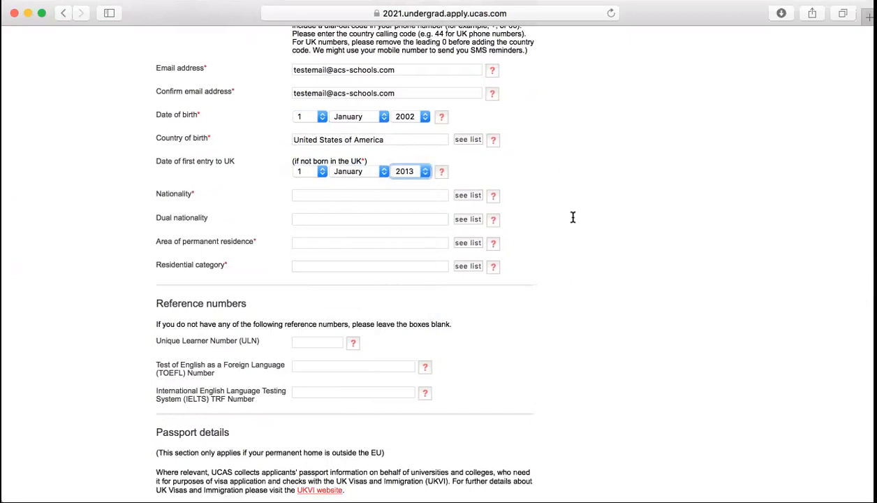
# Choose UK national as nationality and United States citizen as dual nationality
pyautogui.click(457, 192)
pyautogui.click(317, 161)
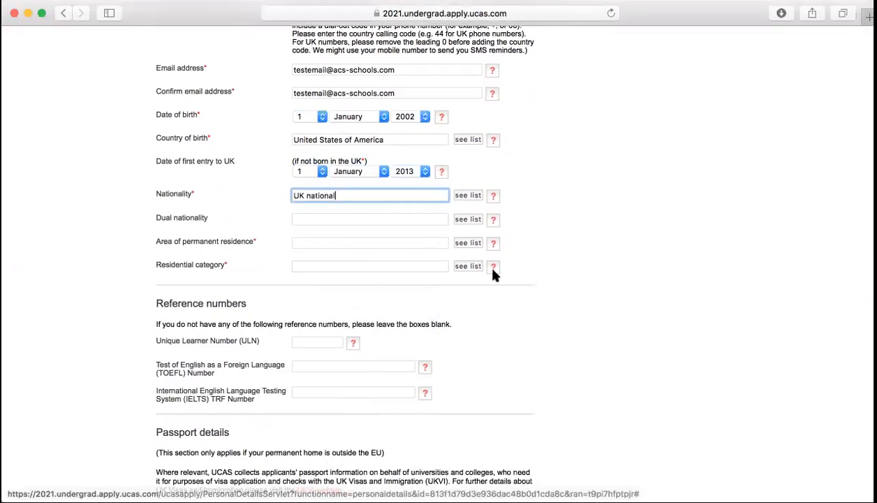
pyautogui.click(466, 219)
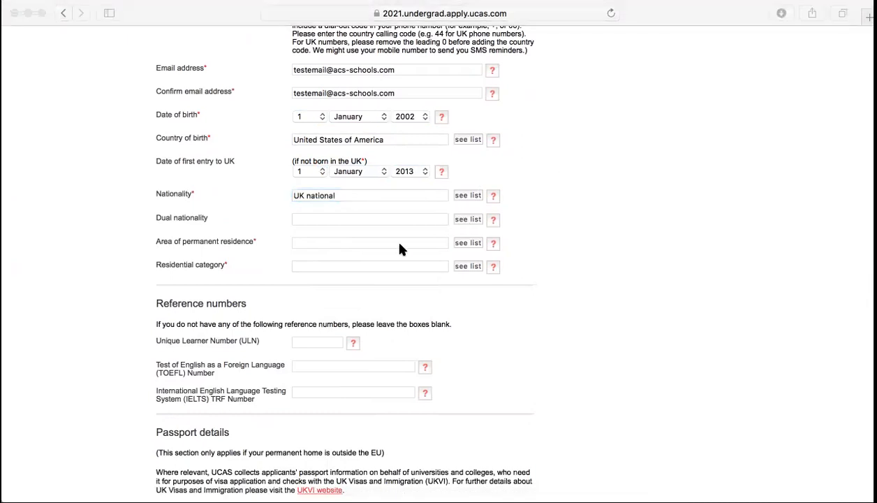
pyautogui.click(287, 236)
# Set permanent residence to City of London and residential category to UK Citizen - England
pyautogui.scroll(-2, 529, 287)
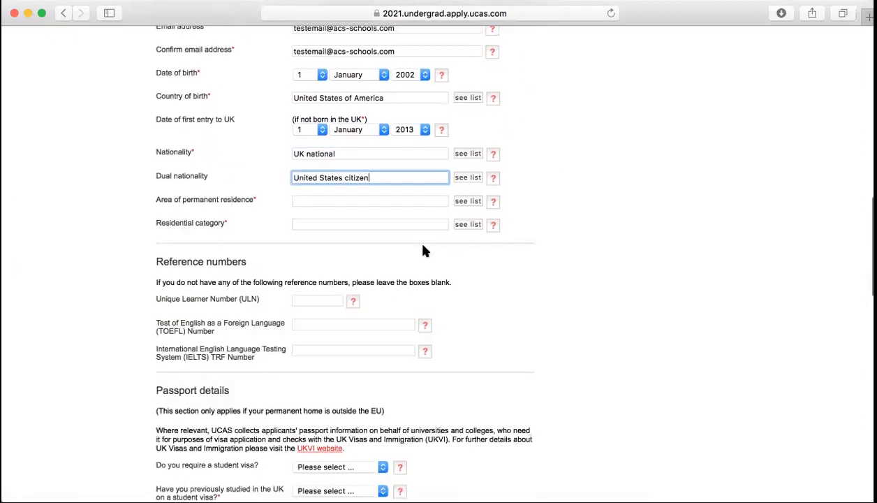
pyautogui.click(467, 201)
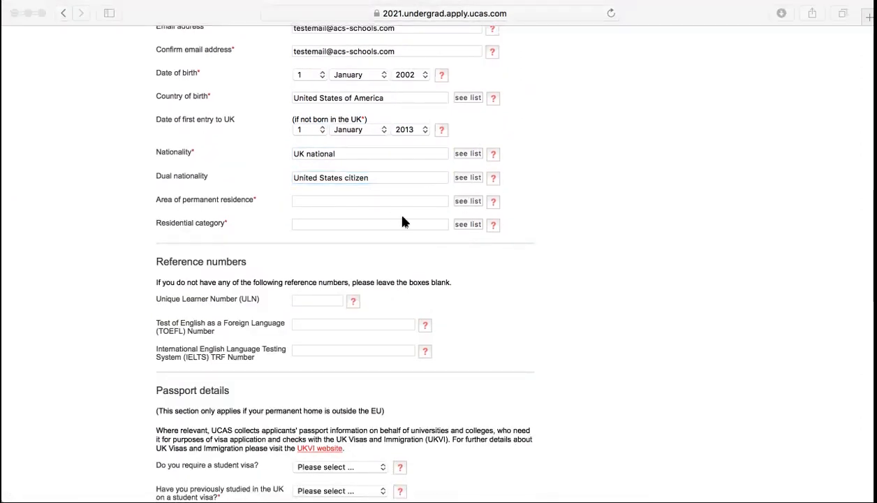
pyautogui.click(313, 271)
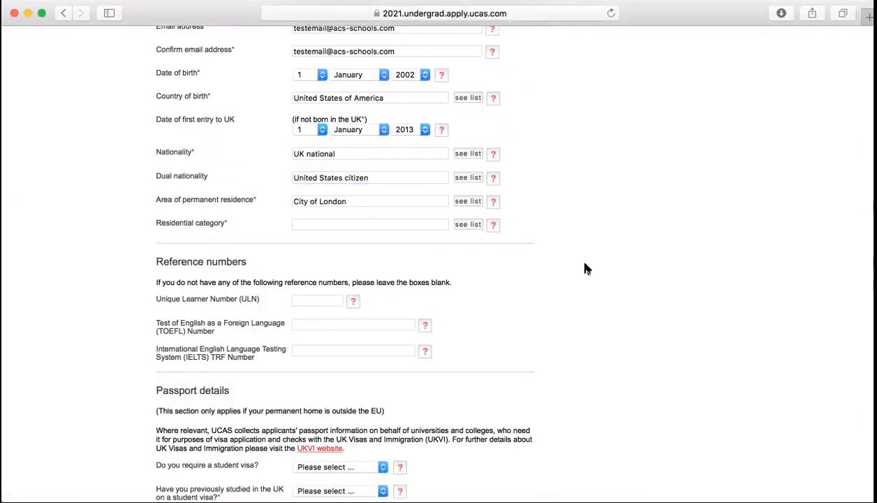
pyautogui.click(458, 224)
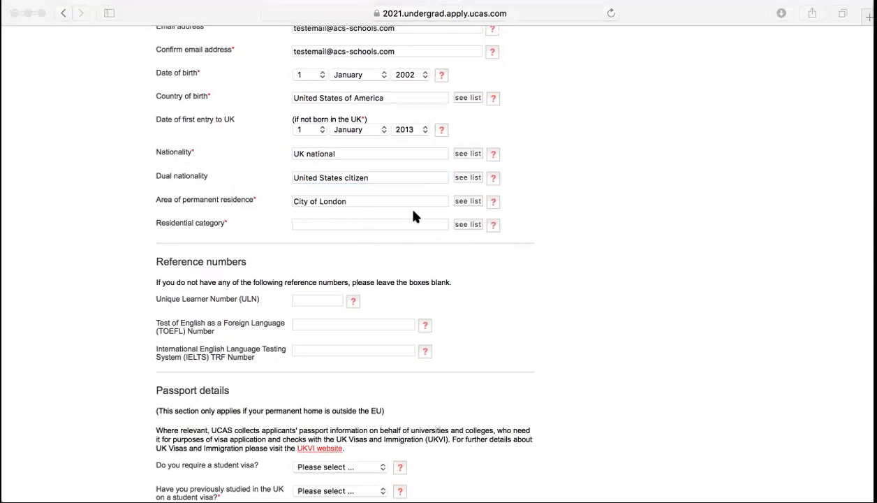
pyautogui.click(307, 154)
pyautogui.scroll(-2, 548, 278)
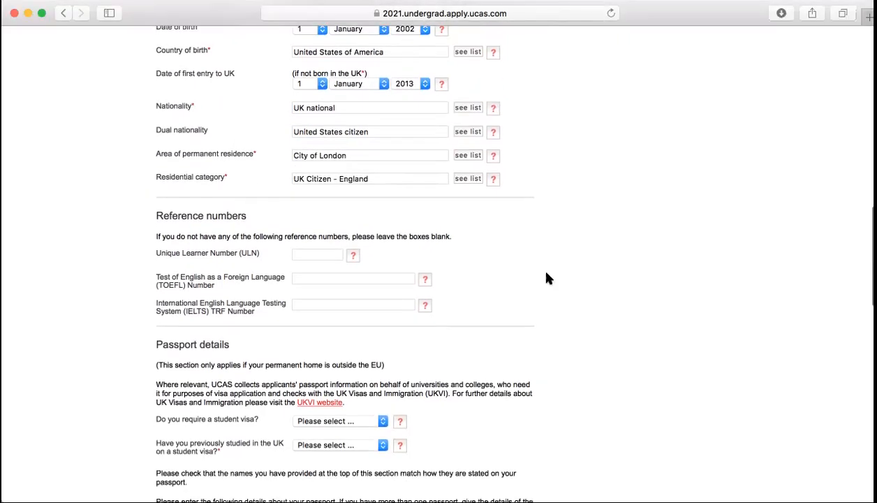
pyautogui.scroll(-8, 548, 277)
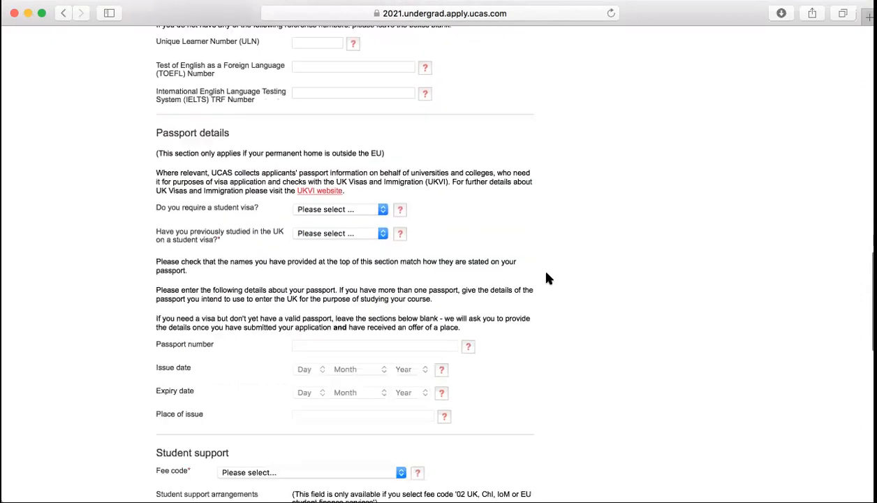
# Answer No to needing a student visa and to previous UK study on a visa
pyautogui.scroll(-2, 548, 278)
pyautogui.click(333, 156)
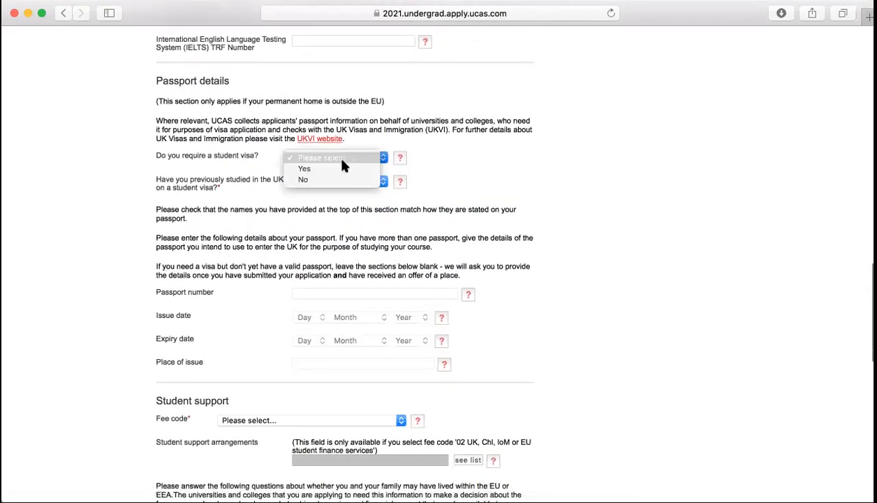
pyautogui.click(312, 181)
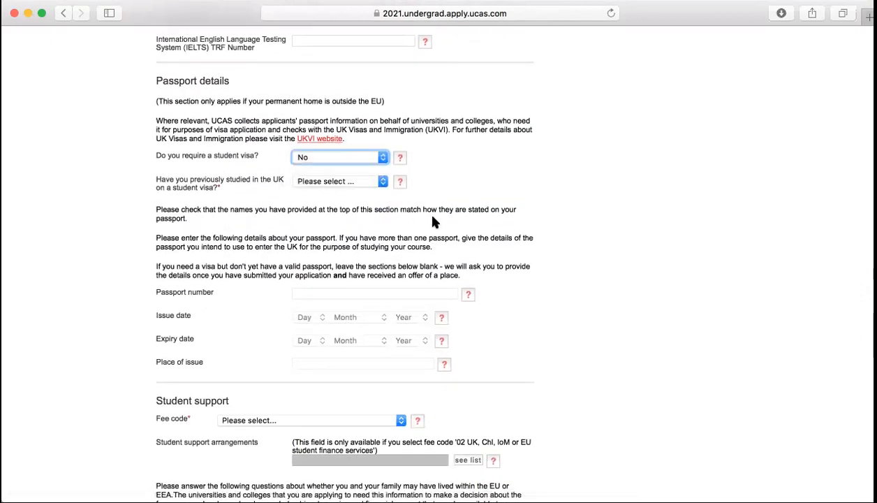
pyautogui.click(383, 182)
pyautogui.click(330, 199)
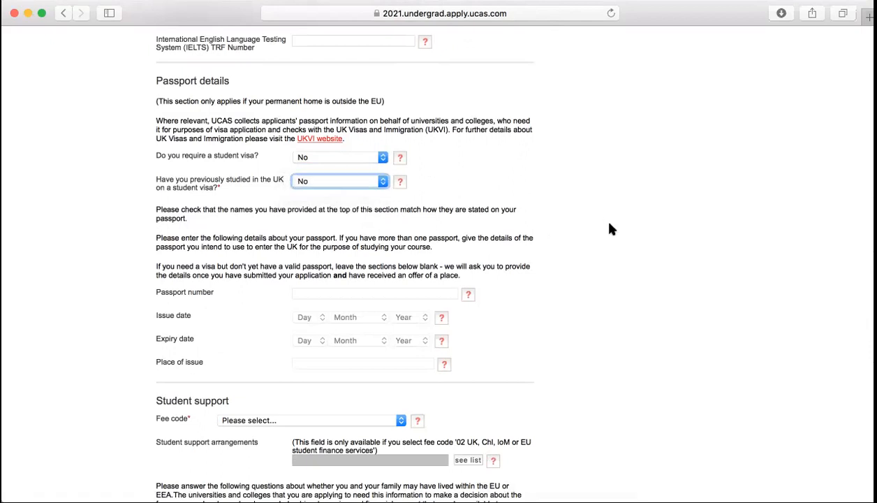
# After checking the fee code help, set the fee code to 01 Private finance
pyautogui.scroll(-14, 610, 231)
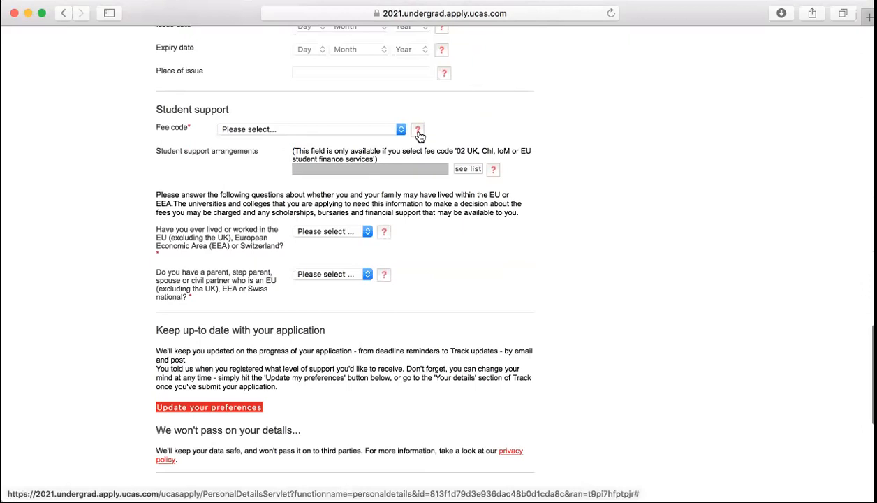
pyautogui.click(418, 132)
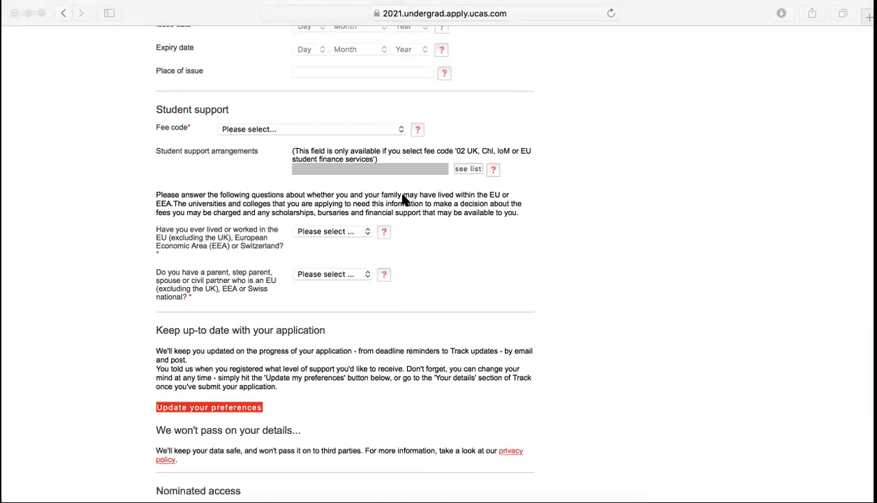
pyautogui.click(264, 144)
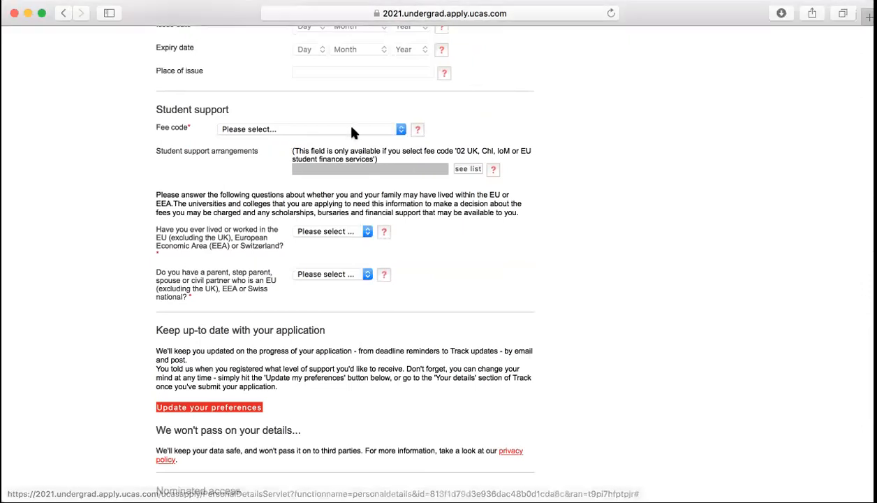
pyautogui.click(402, 131)
pyautogui.click(329, 141)
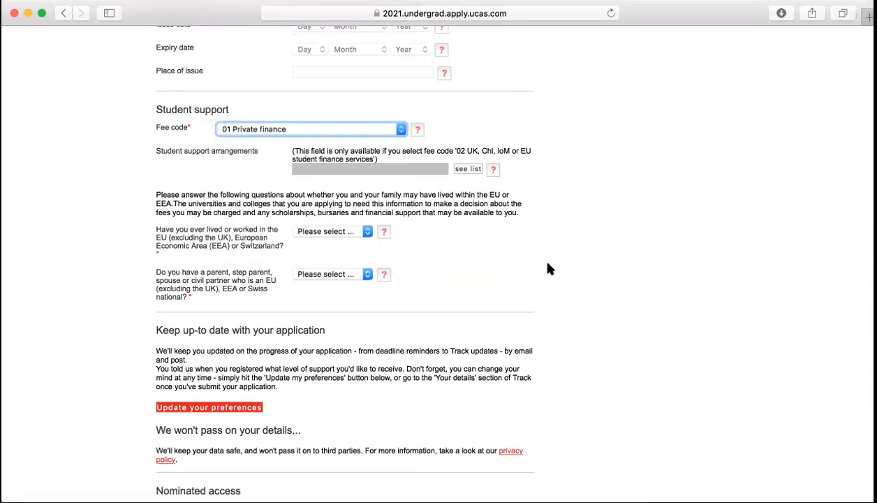
# Answer No to both the EU residence and EU national relative questions
pyautogui.scroll(-2, 548, 268)
pyautogui.scroll(-2, 548, 269)
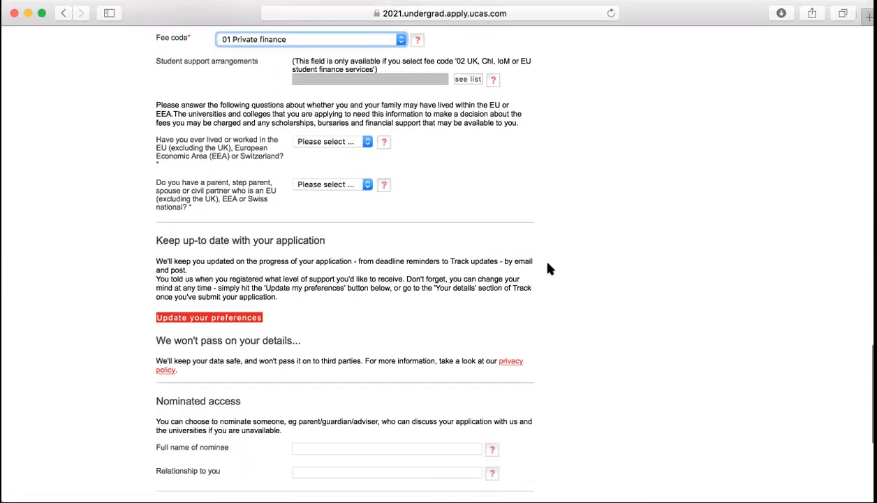
pyautogui.click(356, 143)
pyautogui.click(314, 163)
pyautogui.click(335, 185)
pyautogui.click(307, 209)
pyautogui.scroll(-7, 472, 223)
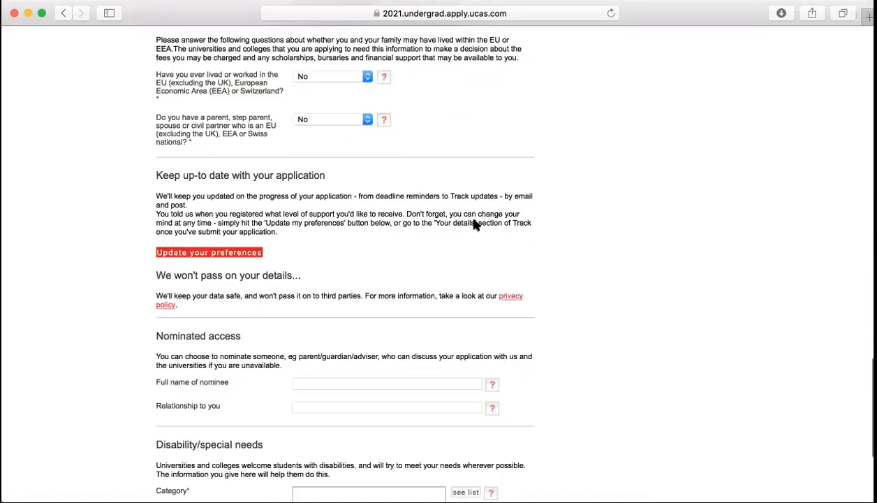
pyautogui.scroll(-2, 473, 224)
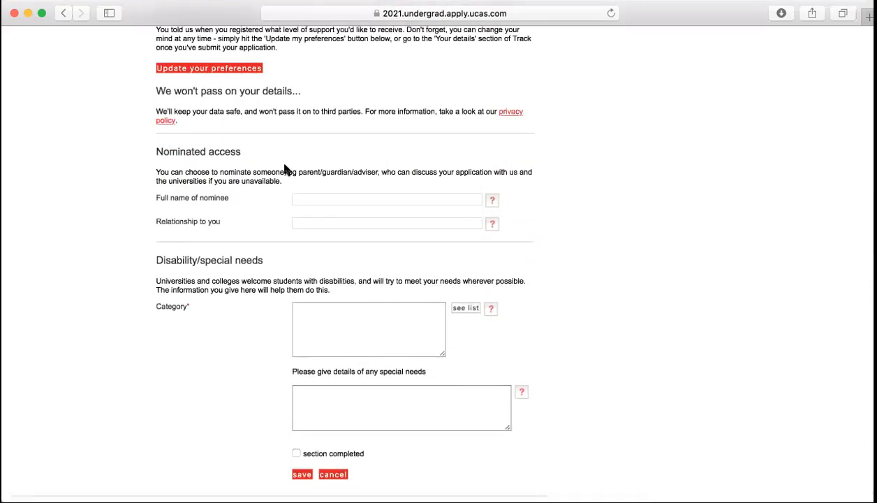
# Enter the nominee's full name with relationship 'Father'
pyautogui.click(324, 199)
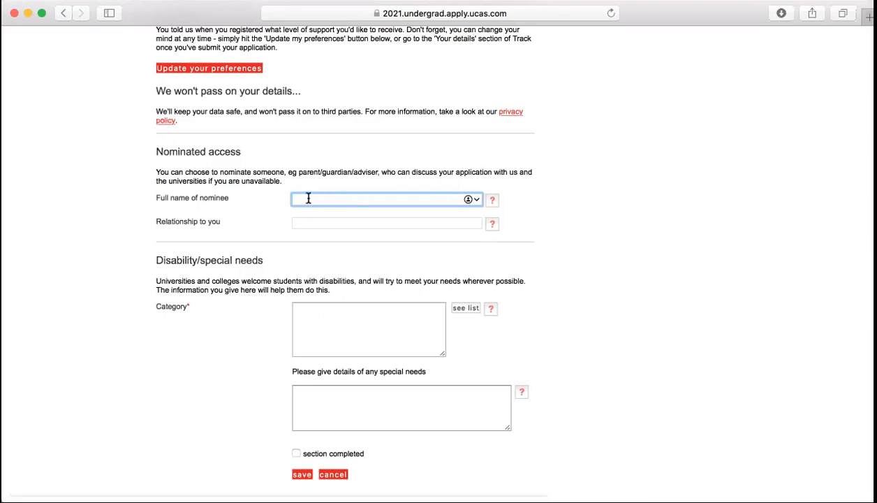
pyautogui.press('Tab')
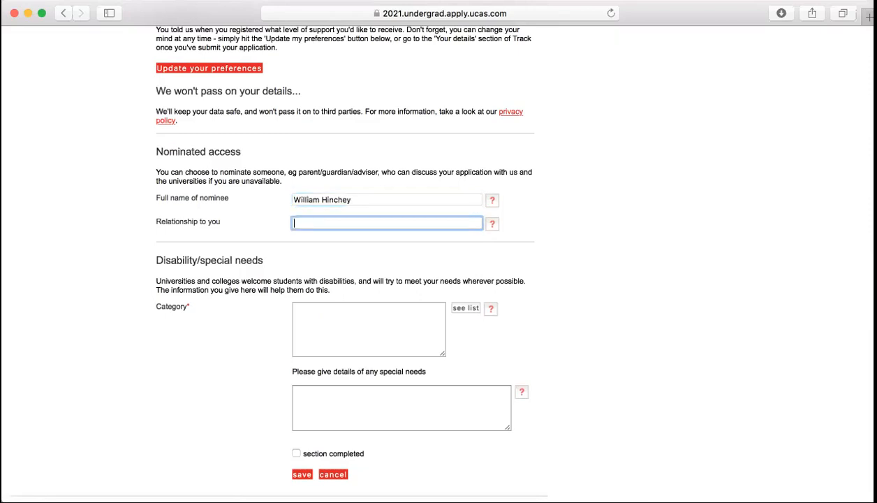
pyautogui.write('Father')
pyautogui.click(632, 201)
# Choose No disability, tick section completed and save Personal details
pyautogui.scroll(-2, 632, 201)
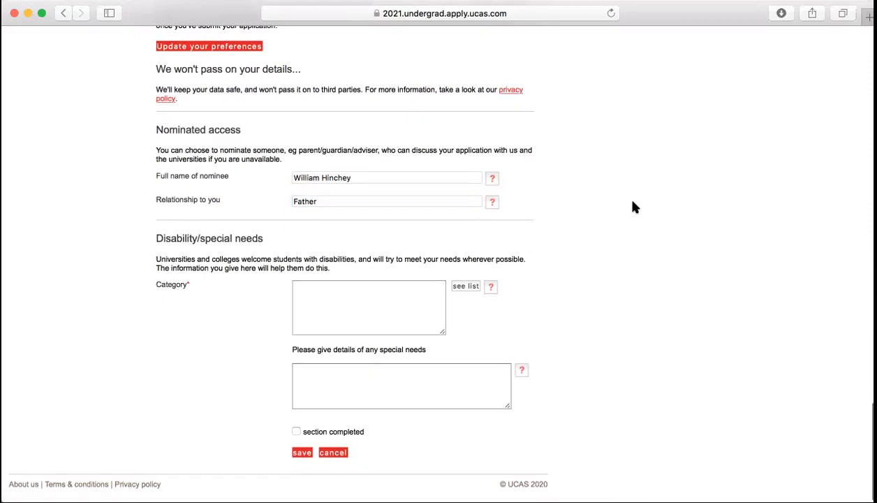
pyautogui.click(462, 293)
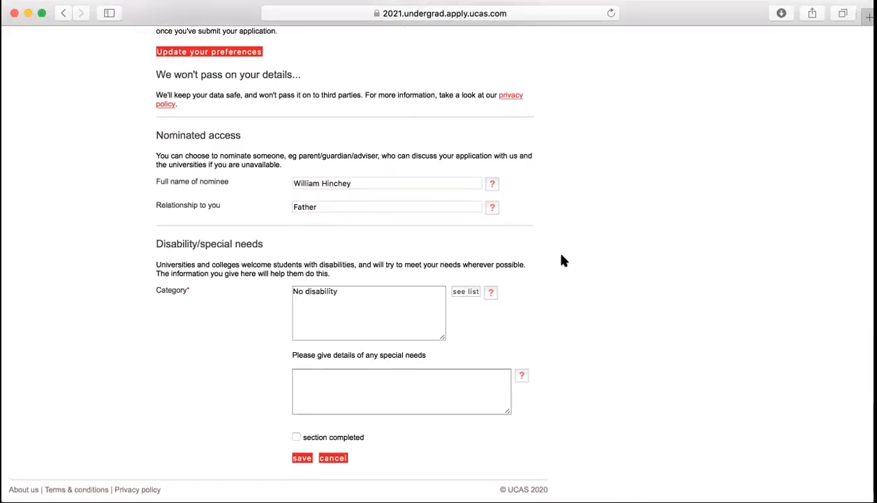
pyautogui.scroll(15, 469, 255)
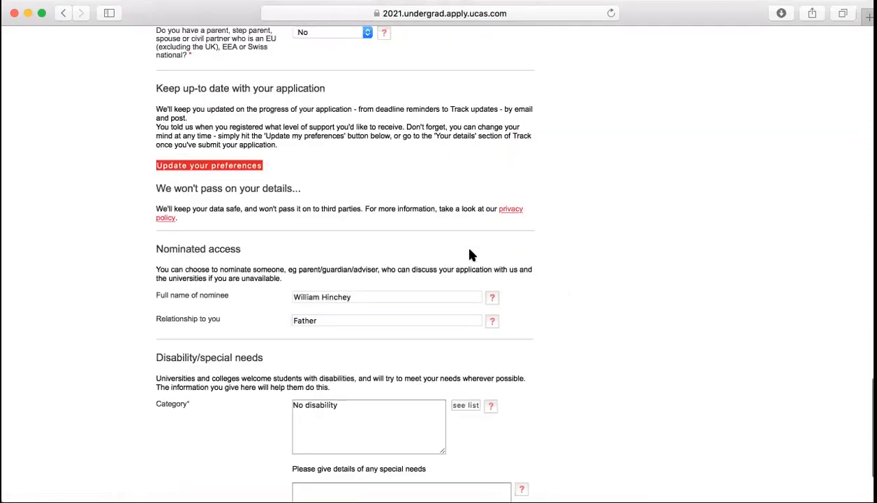
pyautogui.scroll(-15, 469, 255)
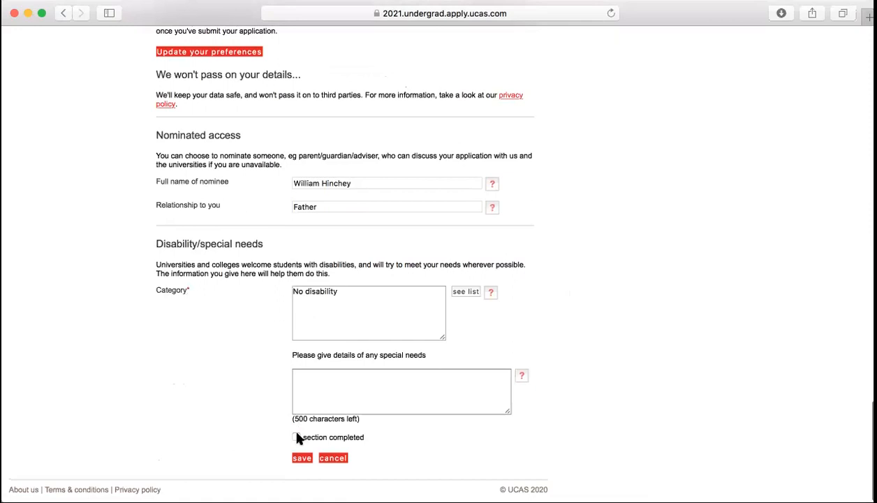
pyautogui.click(297, 438)
pyautogui.click(301, 459)
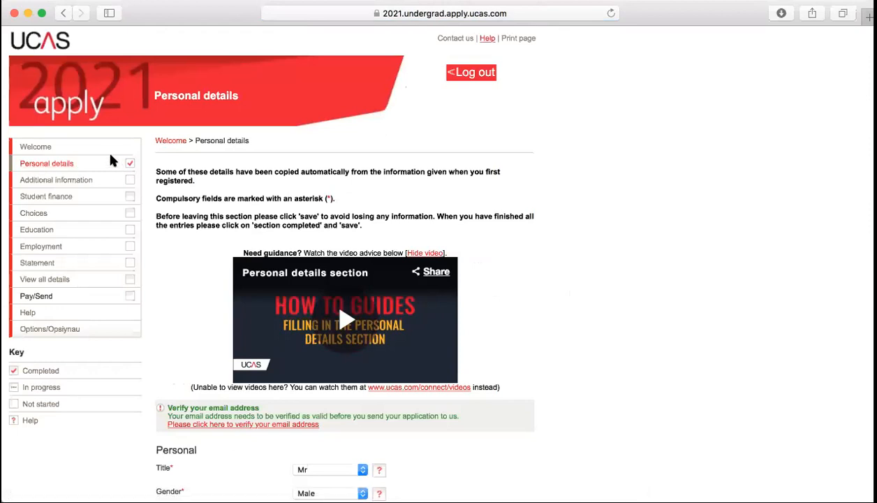
# Tick 'I have read these details' in Student finance and save the section
pyautogui.click(76, 180)
pyautogui.scroll(-10, 534, 287)
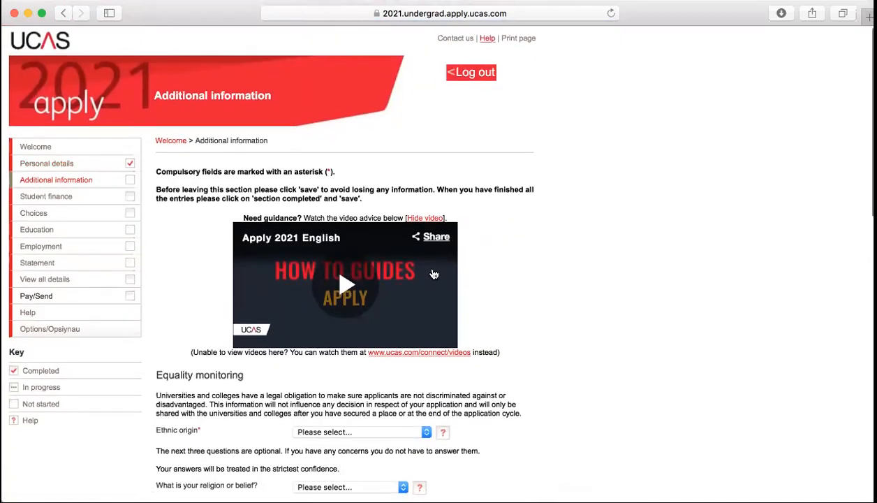
pyautogui.click(48, 196)
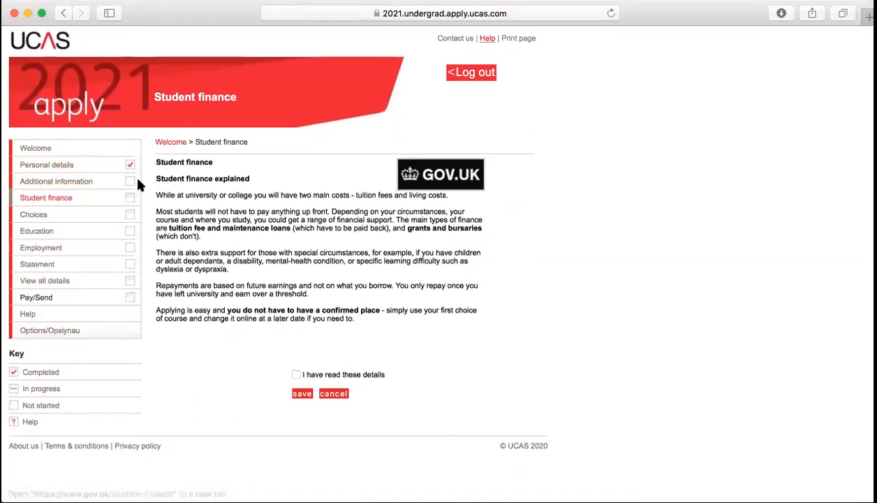
pyautogui.click(297, 375)
pyautogui.click(301, 394)
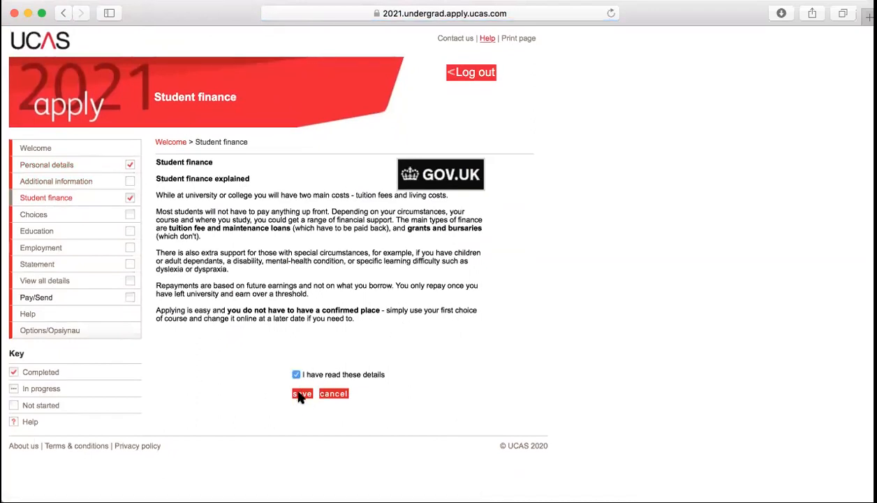
pyautogui.click(28, 215)
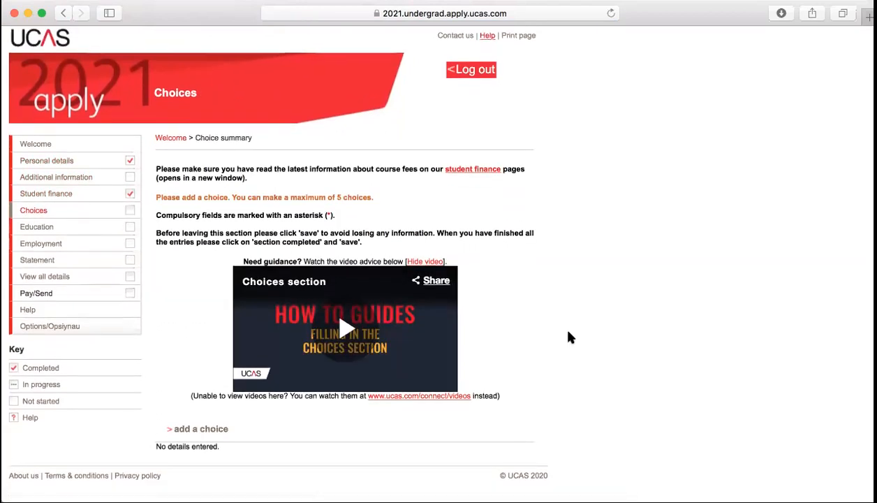
# Add University of Surrey (S85) Business Management (N200), Stag Hill campus, September 2021, not living at home
pyautogui.click(183, 434)
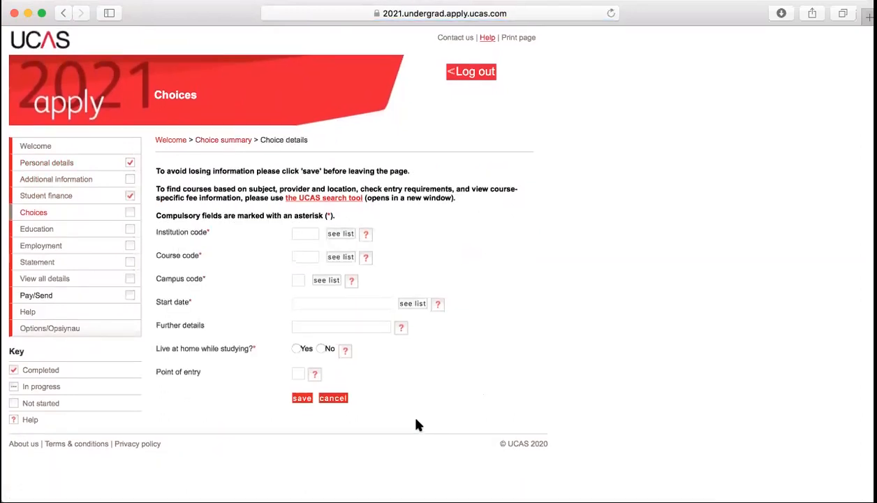
pyautogui.click(340, 235)
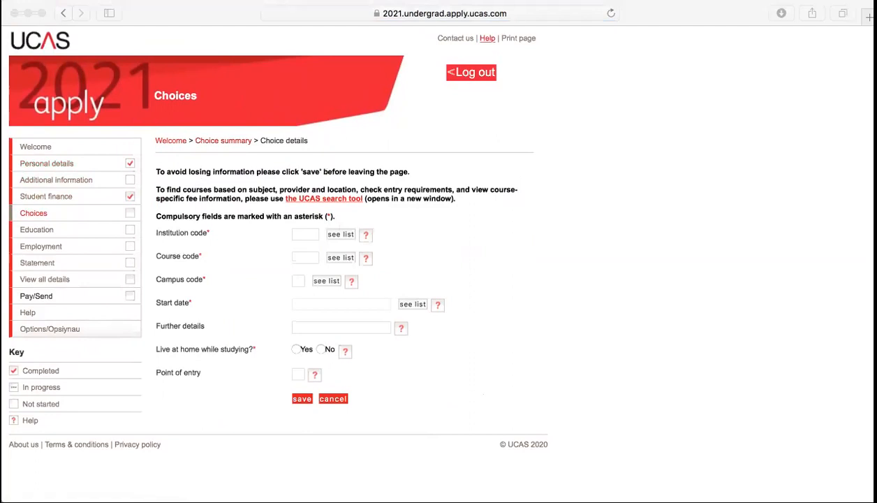
pyautogui.click(307, 187)
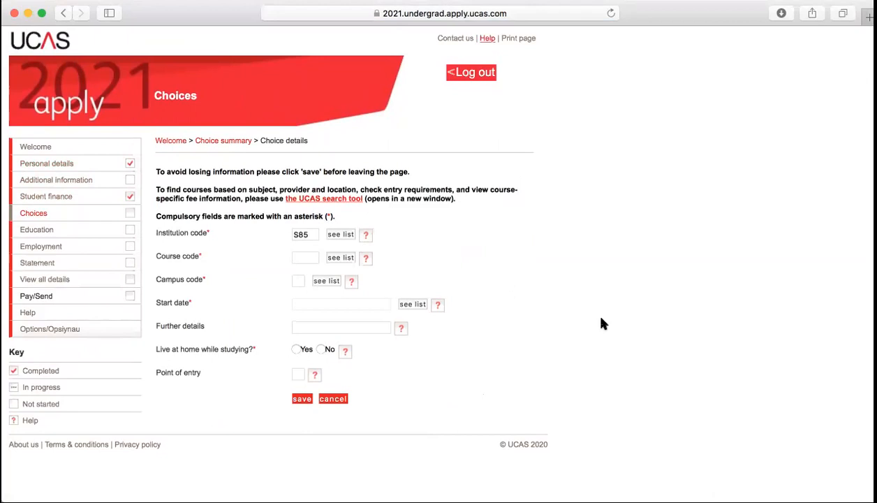
pyautogui.click(340, 258)
pyautogui.click(325, 280)
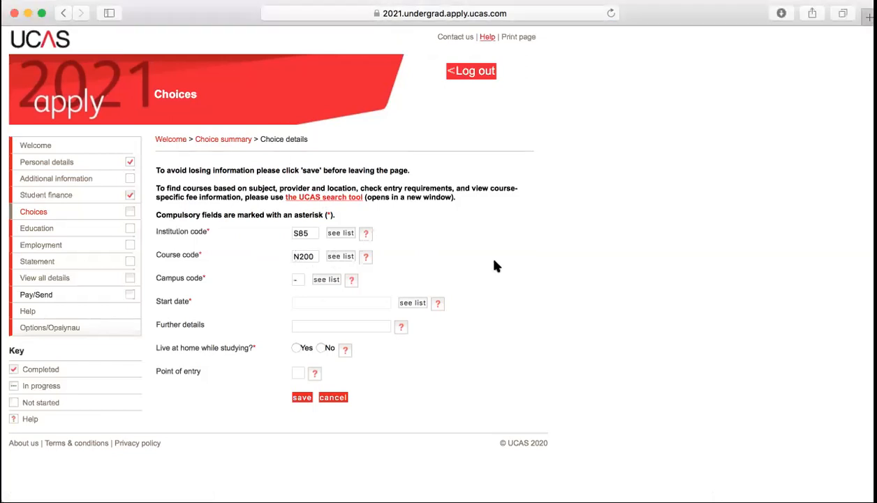
pyautogui.click(411, 306)
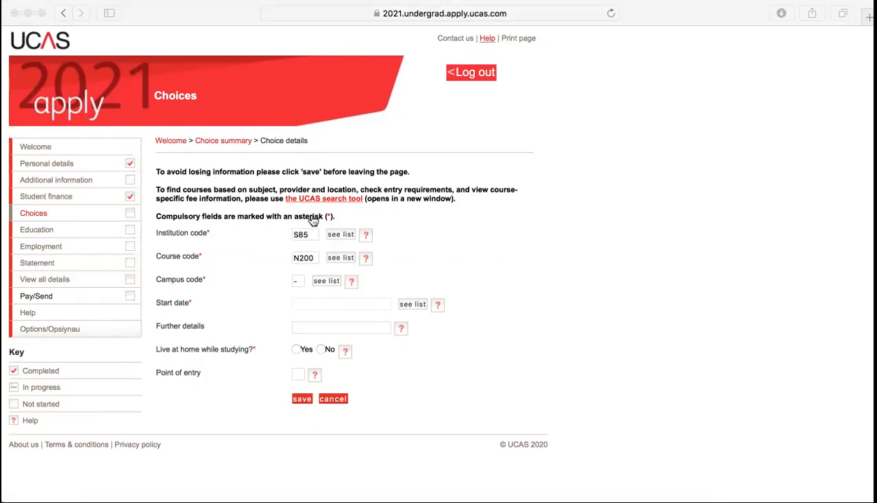
pyautogui.click(302, 167)
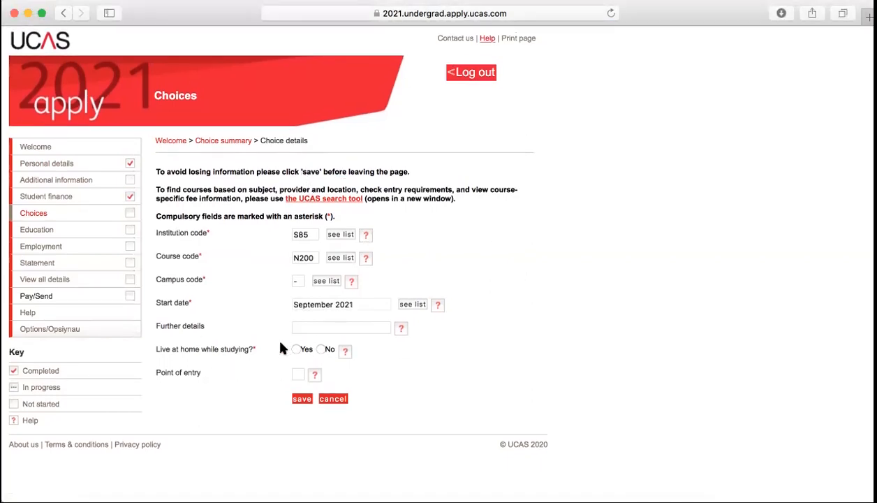
pyautogui.click(321, 349)
pyautogui.click(300, 399)
pyautogui.scroll(-3, 457, 393)
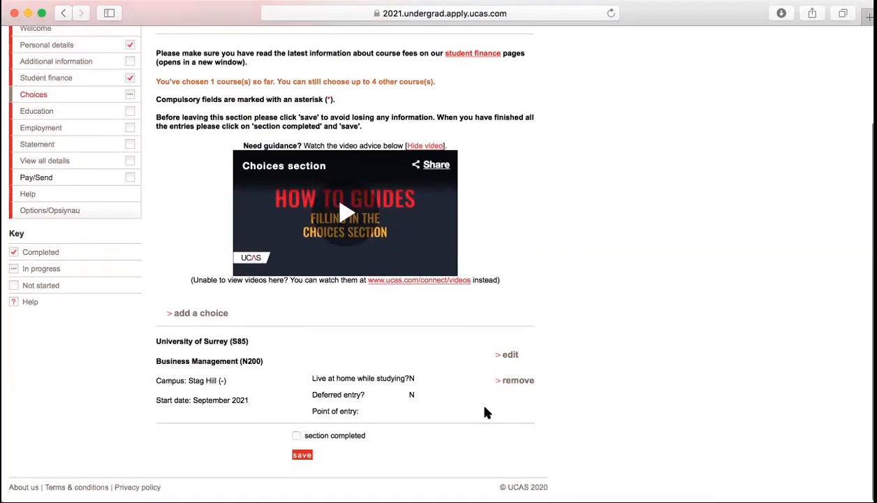
pyautogui.click(204, 313)
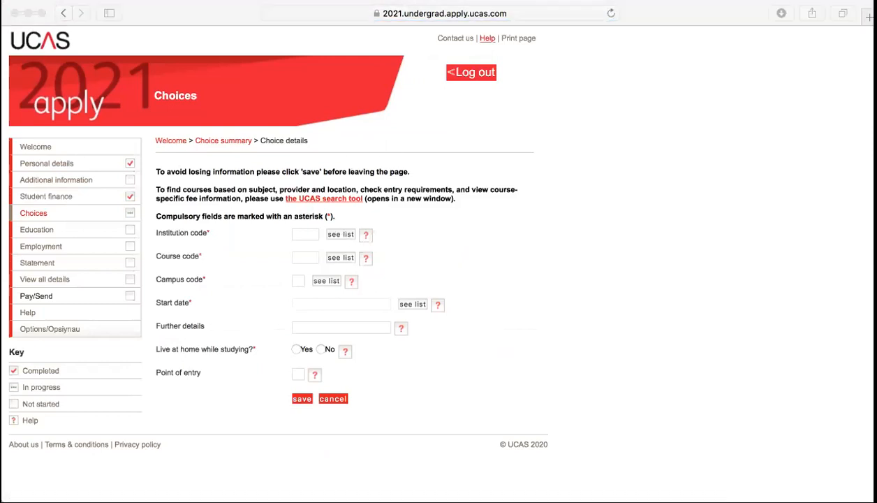
# Add University of Bath (B16) course N100, October 2021 start, not living at home
pyautogui.click(305, 235)
pyautogui.write('B16')
pyautogui.click(297, 272)
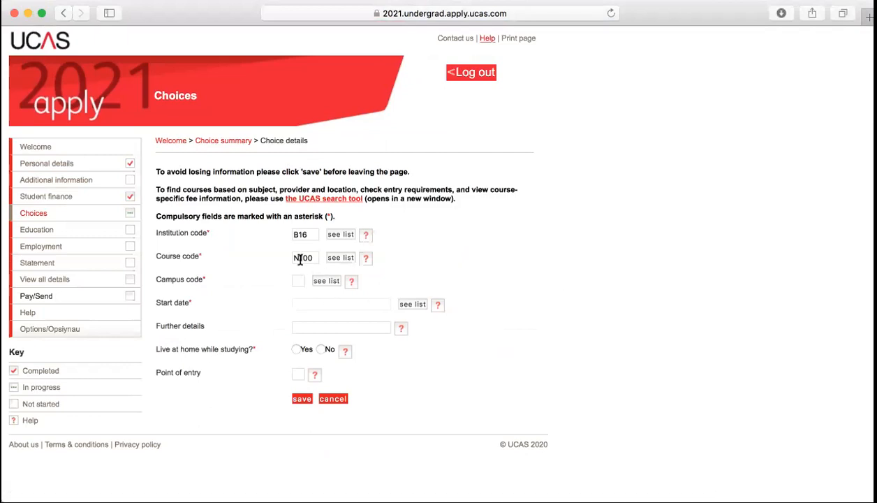
pyautogui.click(328, 282)
pyautogui.click(410, 306)
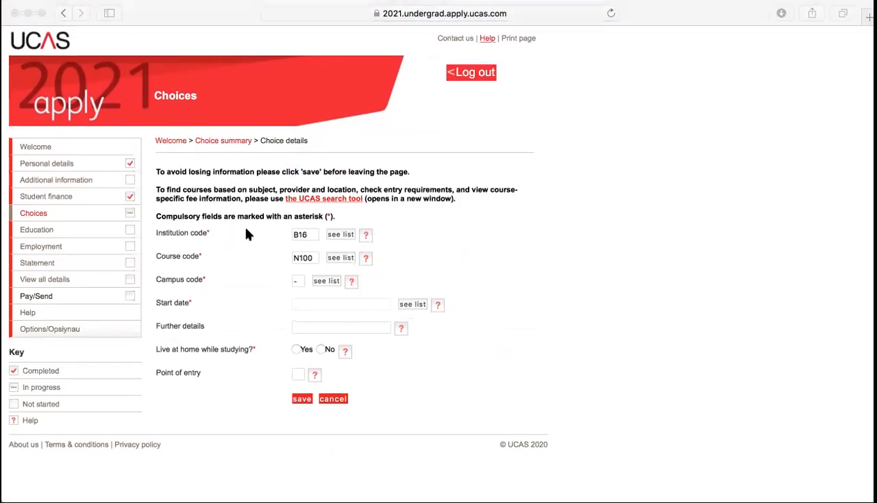
pyautogui.click(286, 161)
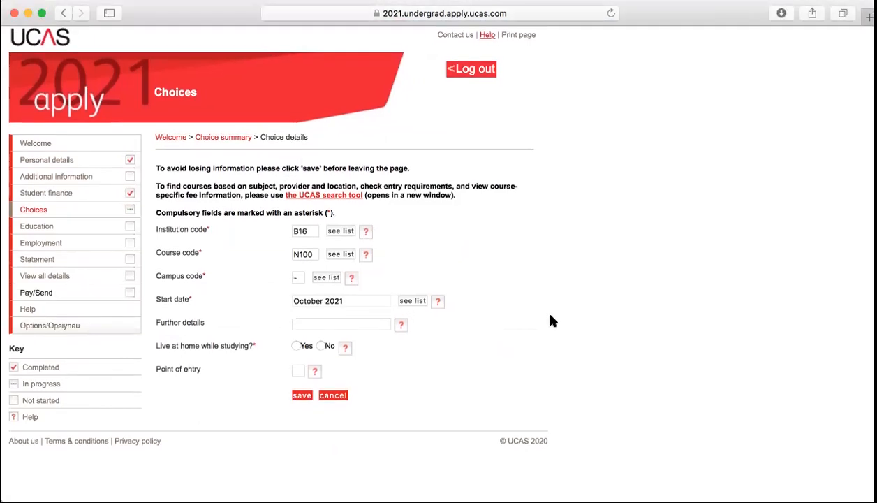
pyautogui.click(321, 349)
pyautogui.click(301, 399)
# Save progress on the Choices section with both choices listed
pyautogui.scroll(-5, 517, 403)
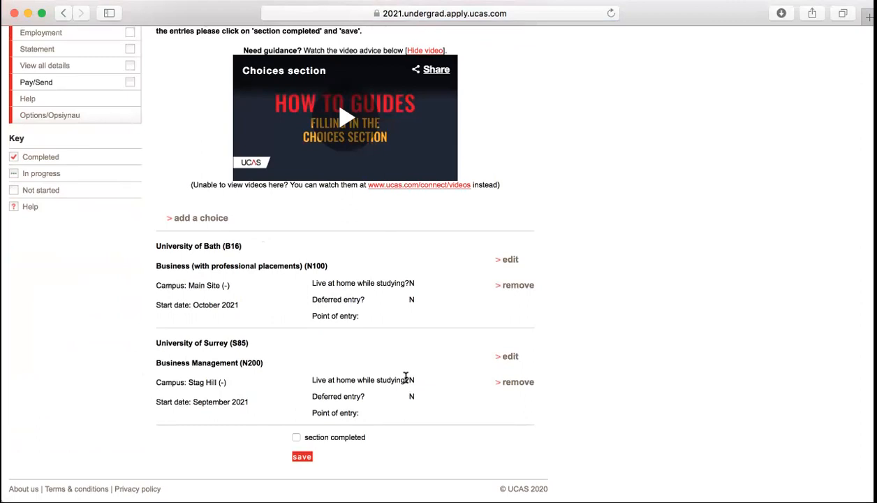
pyautogui.scroll(3, 405, 378)
pyautogui.scroll(-3, 405, 378)
pyautogui.click(302, 457)
pyautogui.scroll(-5, 167, 294)
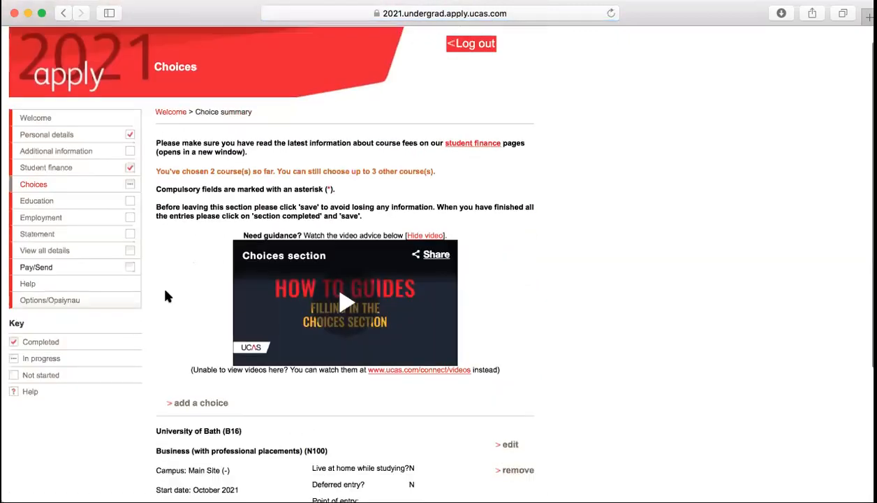
pyautogui.scroll(5, 167, 294)
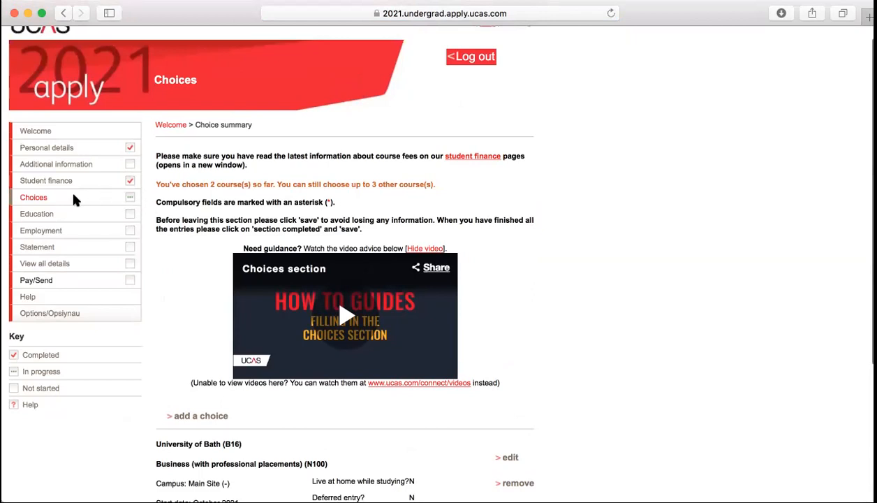
pyautogui.click(43, 215)
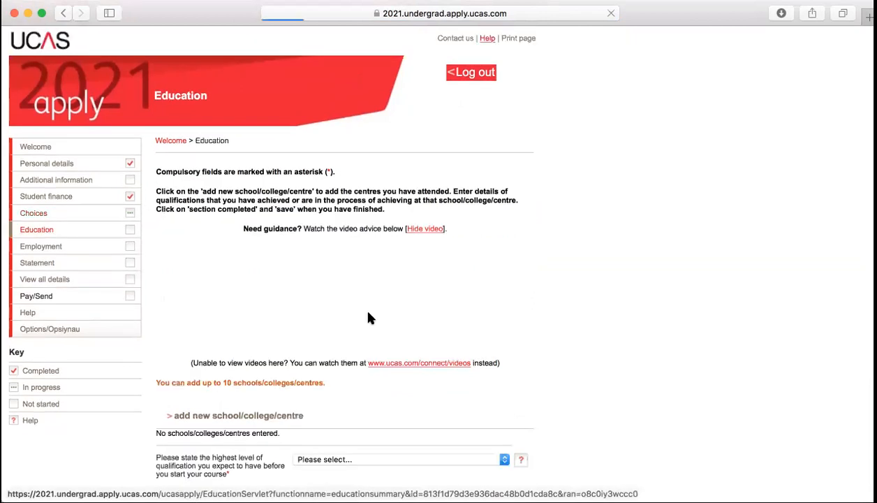
pyautogui.scroll(-1, 368, 317)
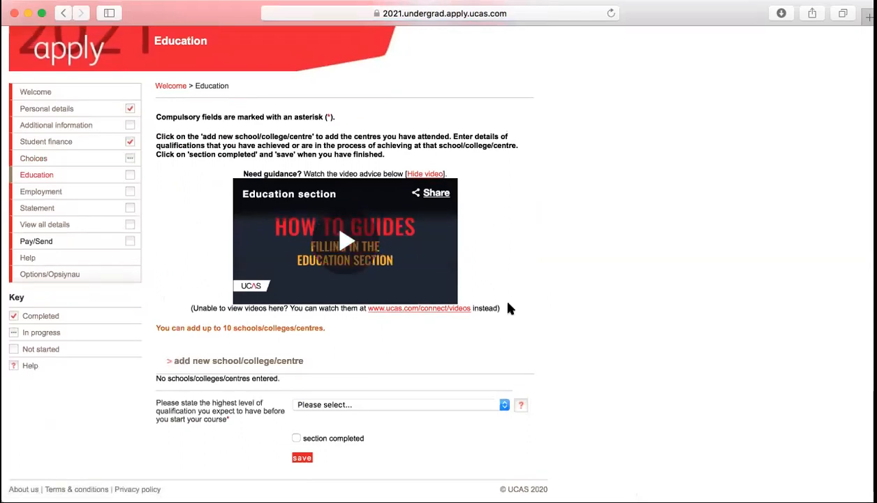
pyautogui.click(221, 362)
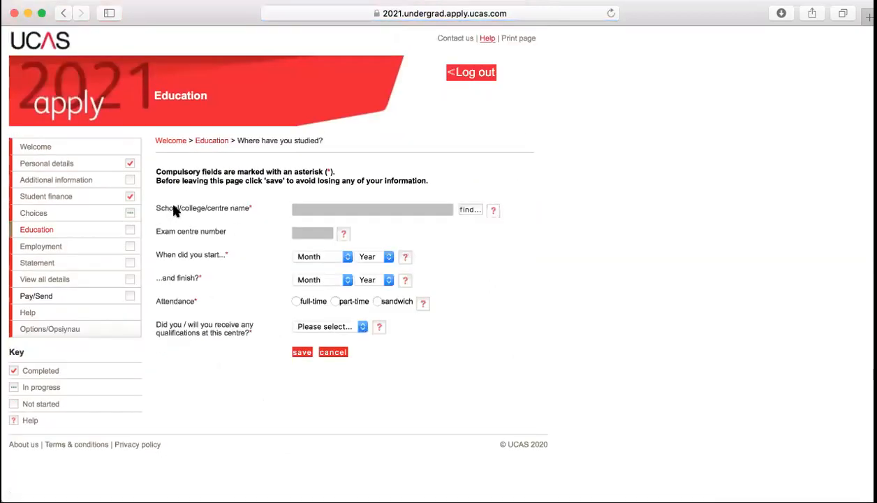
pyautogui.click(471, 211)
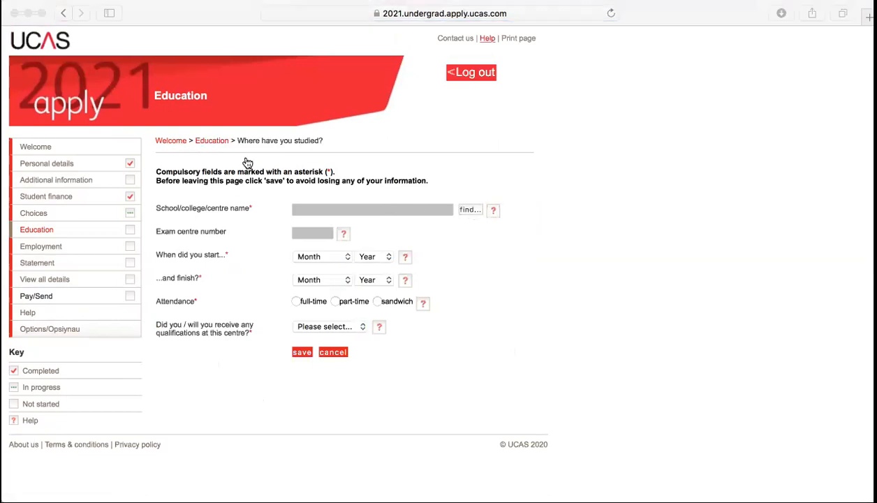
pyautogui.click(214, 149)
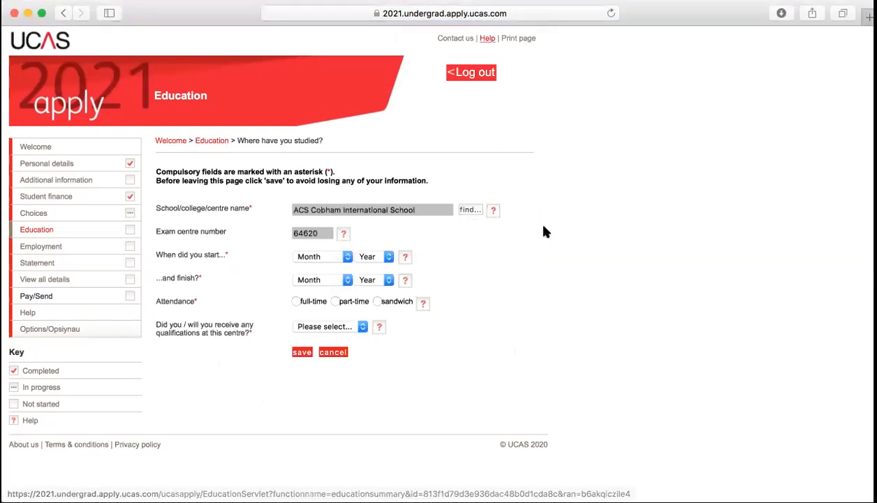
pyautogui.click(346, 256)
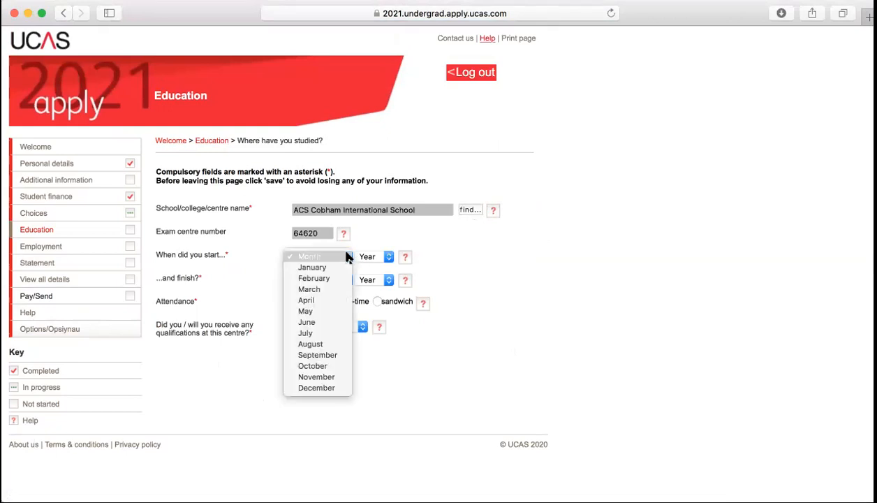
pyautogui.click(318, 343)
pyautogui.click(386, 261)
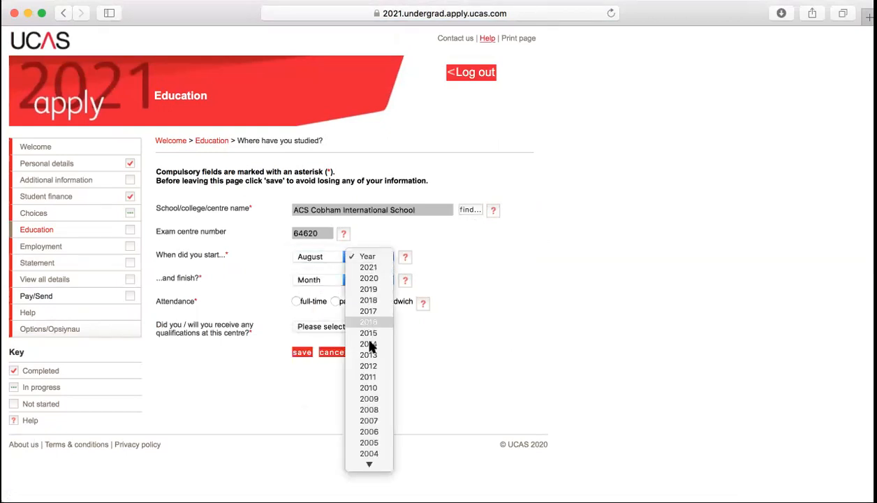
pyautogui.click(368, 355)
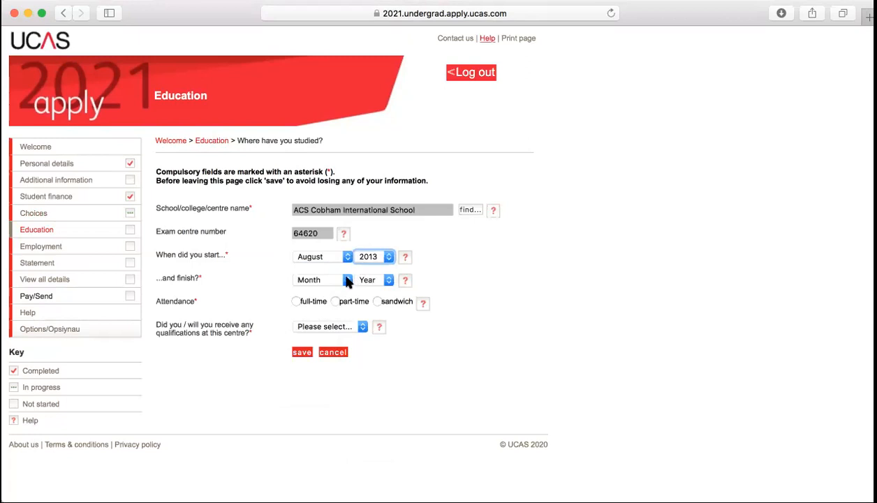
# Set finish June 2021, full-time, qualifications Yes, and save despite the future-date warning
pyautogui.click(347, 280)
pyautogui.click(319, 346)
pyautogui.click(387, 279)
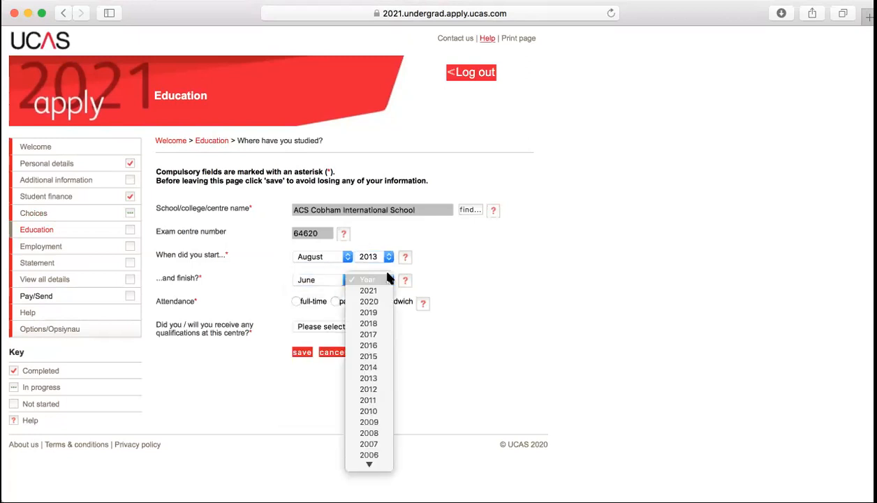
pyautogui.click(370, 291)
pyautogui.click(296, 302)
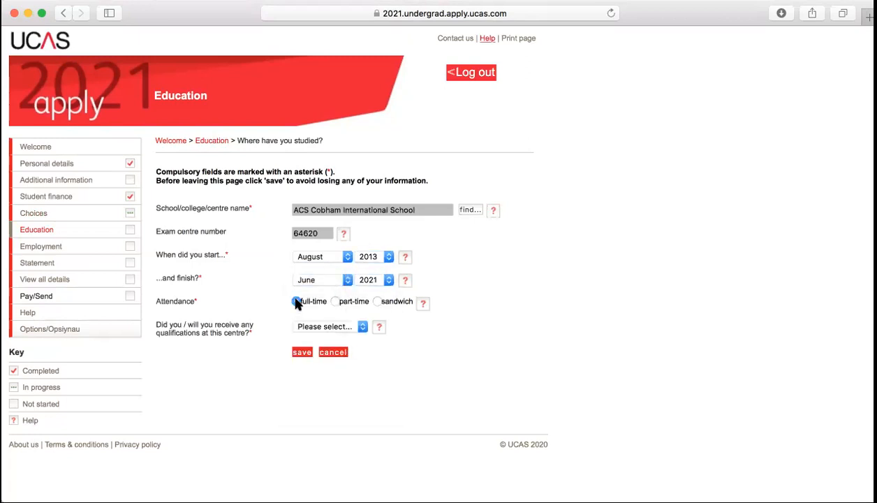
pyautogui.click(361, 327)
pyautogui.click(328, 336)
pyautogui.click(300, 353)
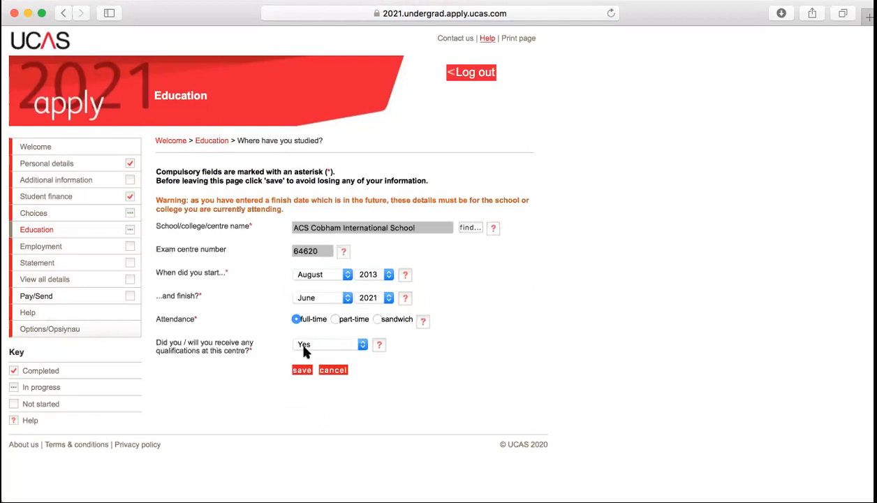
pyautogui.click(301, 371)
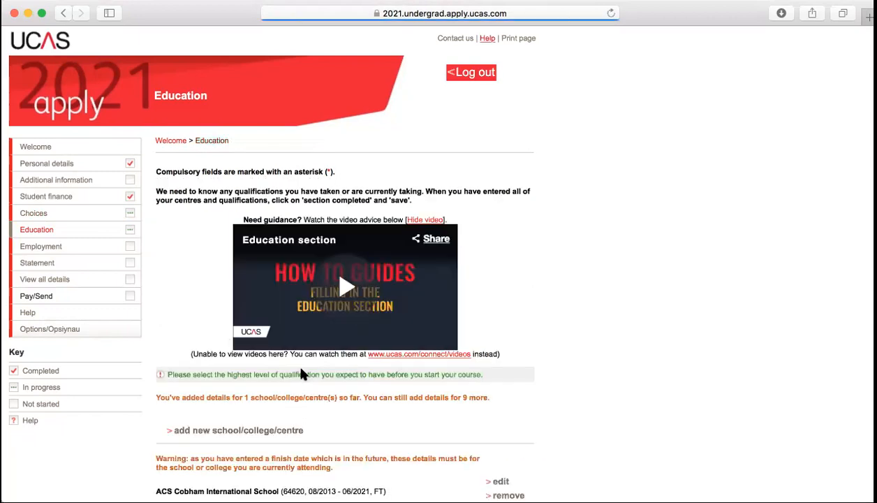
pyautogui.scroll(-5, 302, 374)
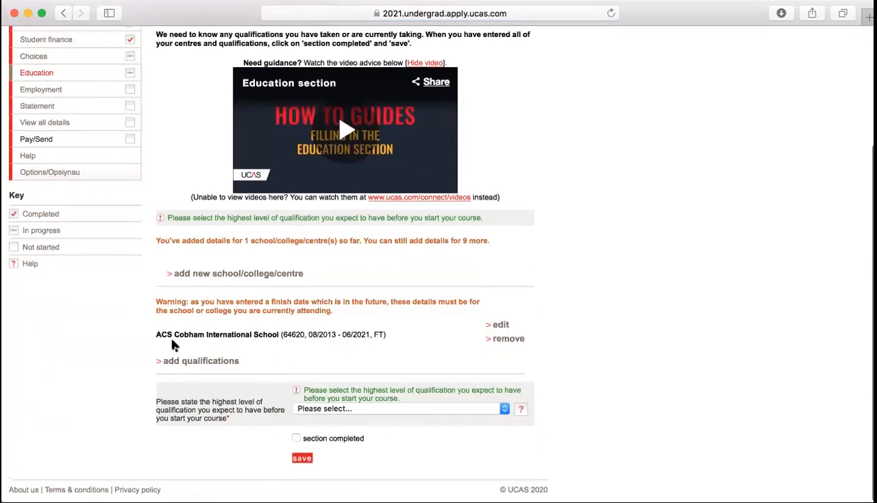
# Add an International Baccalaureate Diploma qualification dated July 2021 with overall grade Pending
pyautogui.click(205, 362)
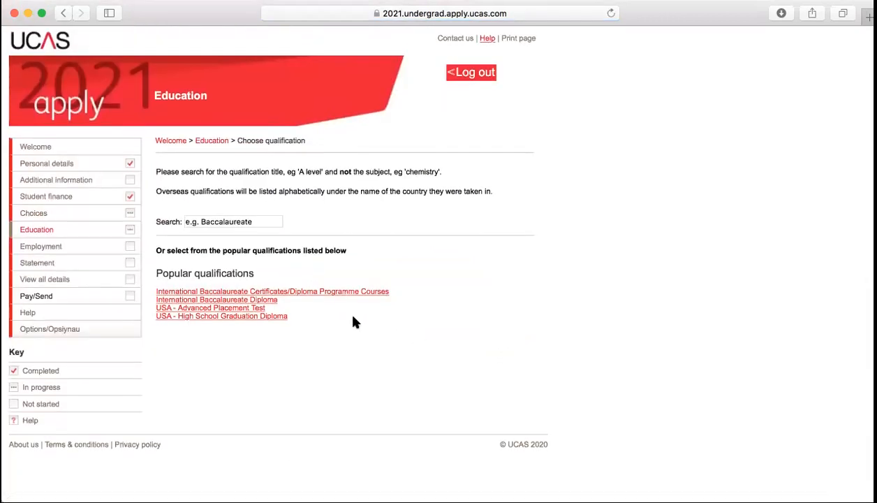
pyautogui.click(257, 302)
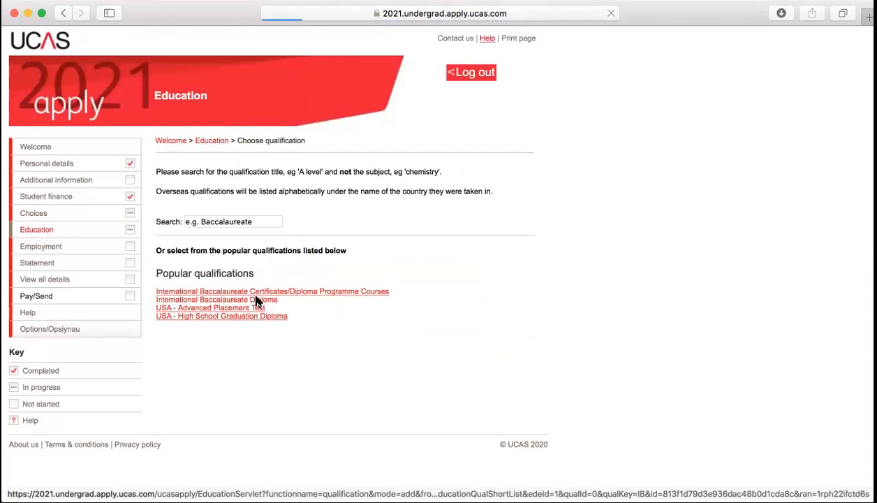
pyautogui.scroll(-1, 484, 329)
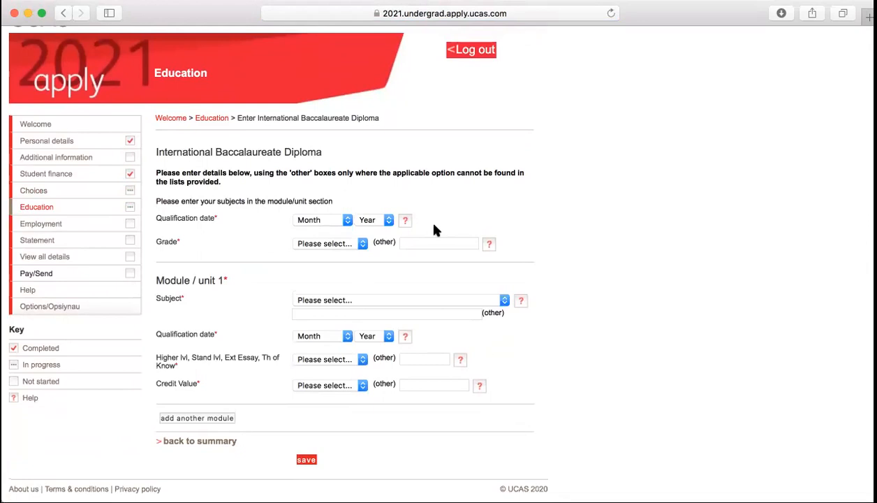
pyautogui.click(327, 219)
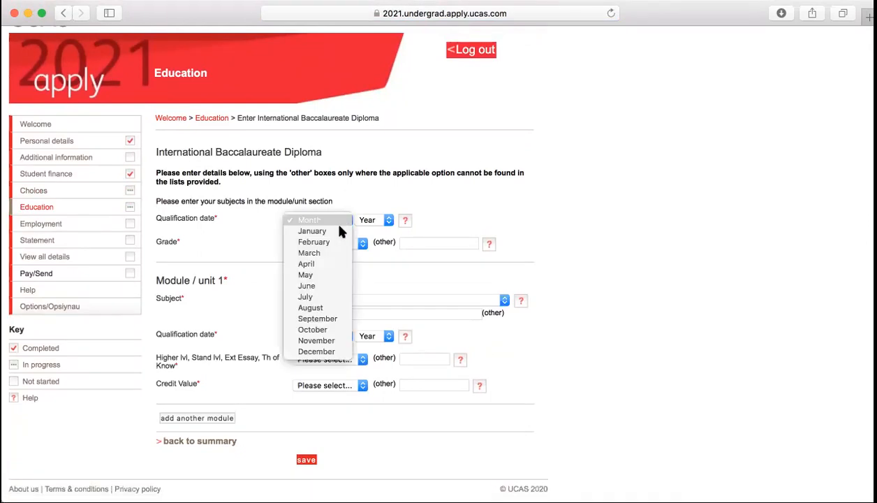
pyautogui.click(318, 299)
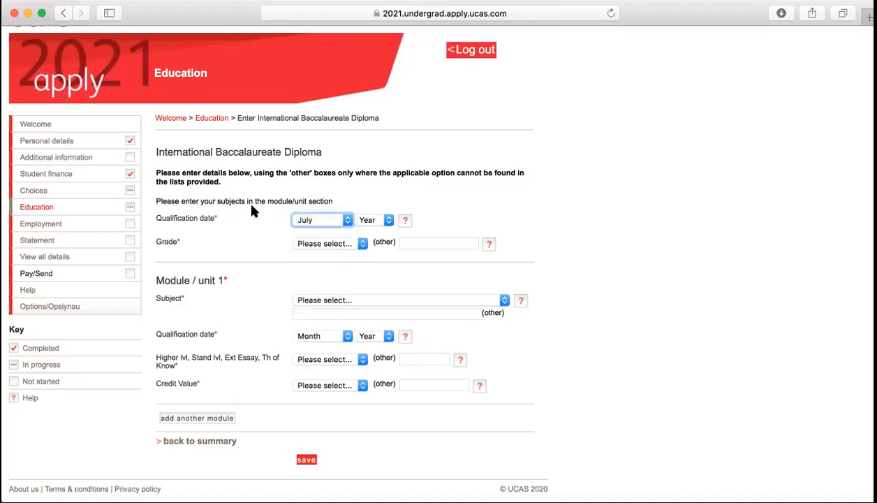
pyautogui.click(388, 220)
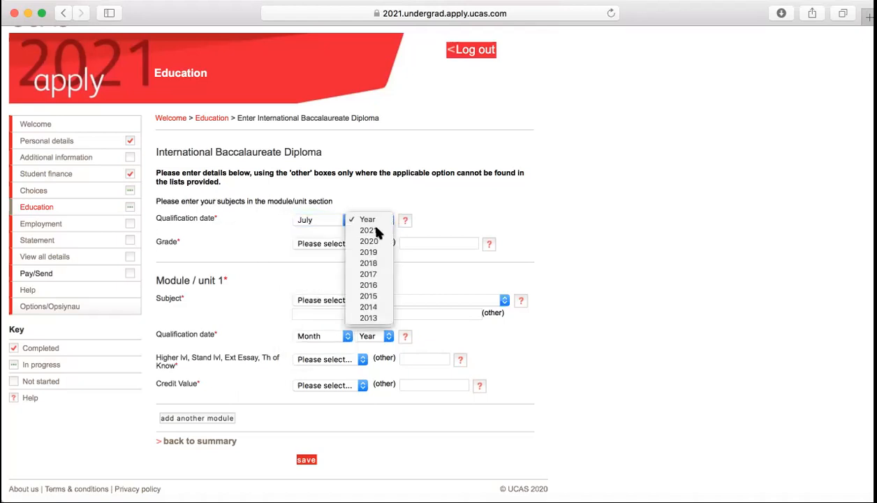
pyautogui.click(377, 231)
pyautogui.click(350, 250)
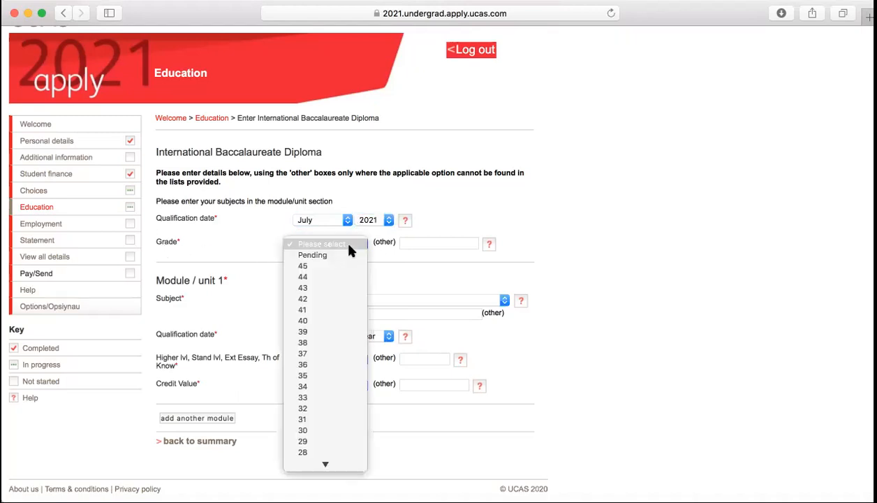
pyautogui.click(322, 256)
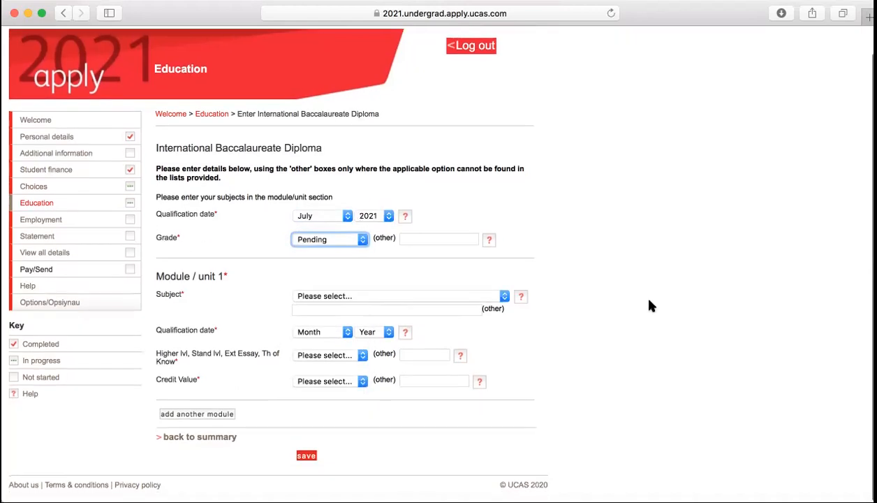
# Set module 1 to Biology, July 2021, Higher lvl, credit value Pending
pyautogui.click(360, 301)
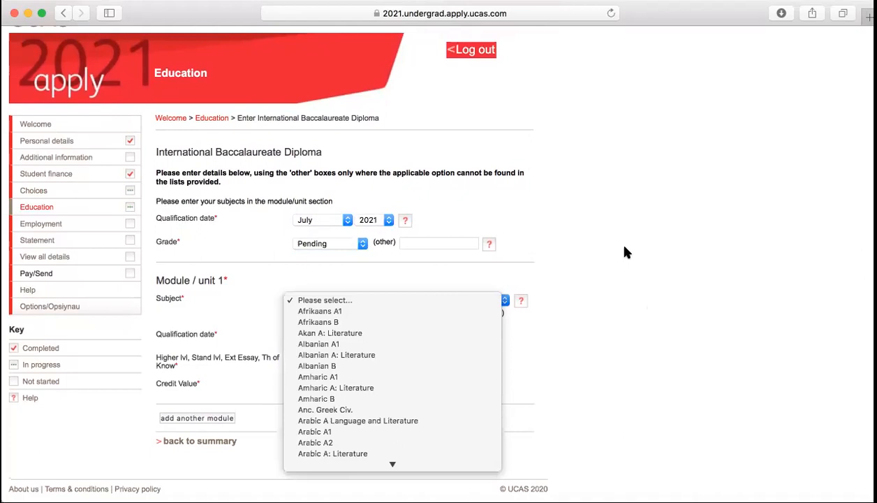
pyautogui.write('bio')
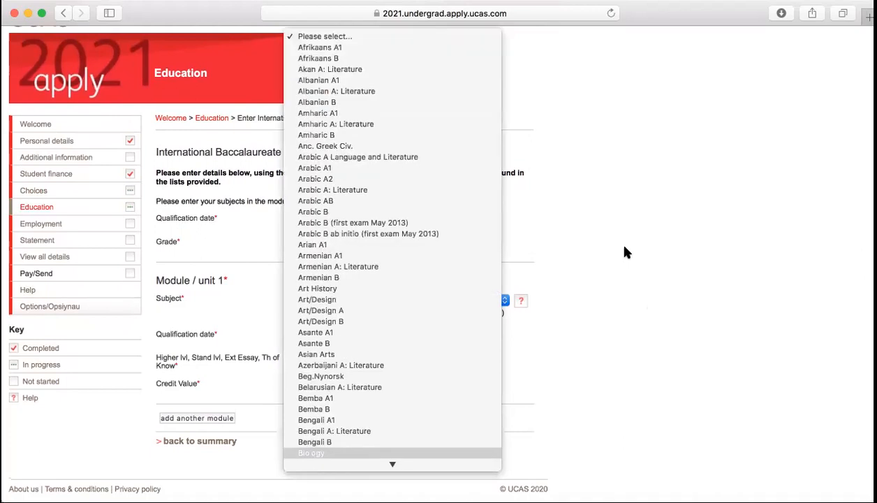
pyautogui.press('Return')
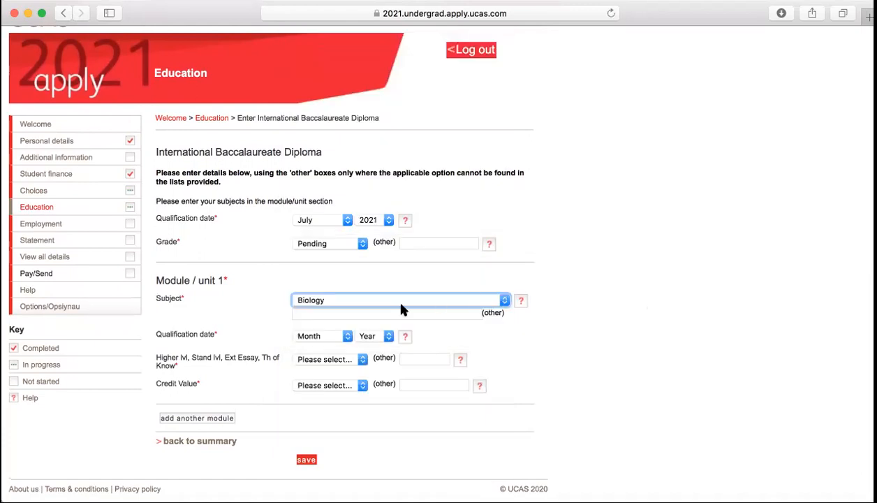
pyautogui.click(334, 338)
pyautogui.click(305, 413)
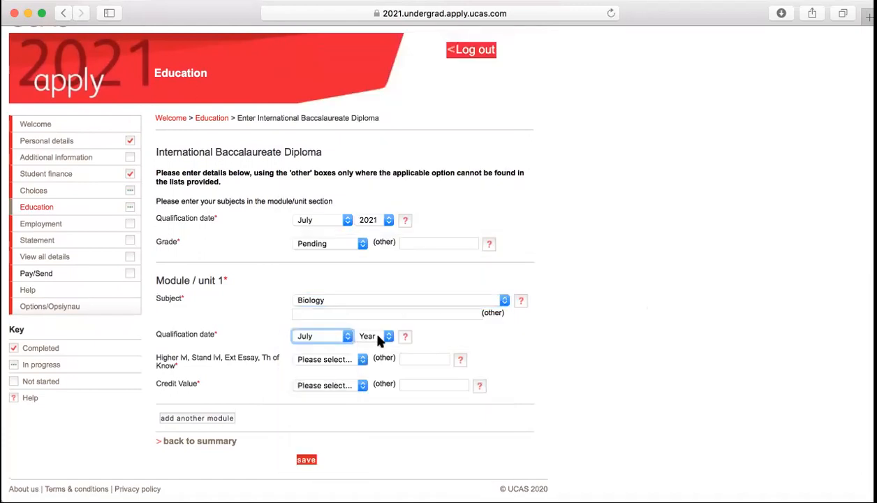
pyautogui.click(377, 338)
pyautogui.click(370, 347)
pyautogui.click(329, 359)
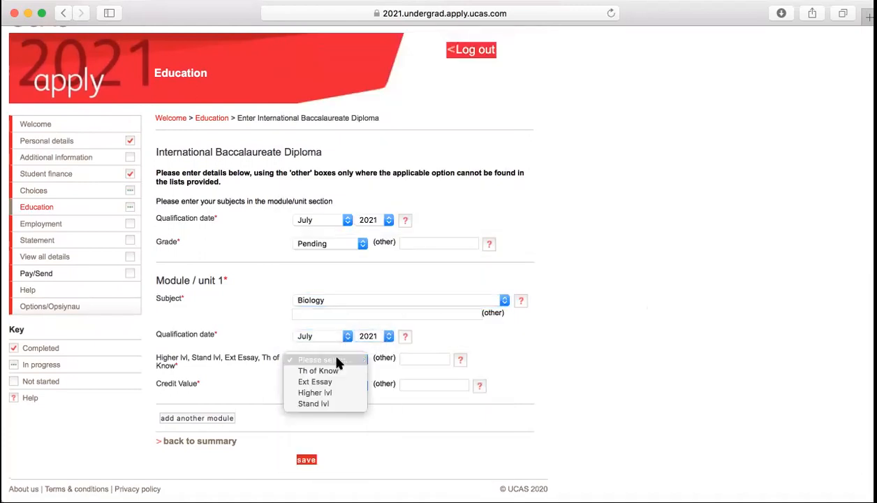
pyautogui.click(315, 393)
pyautogui.click(319, 388)
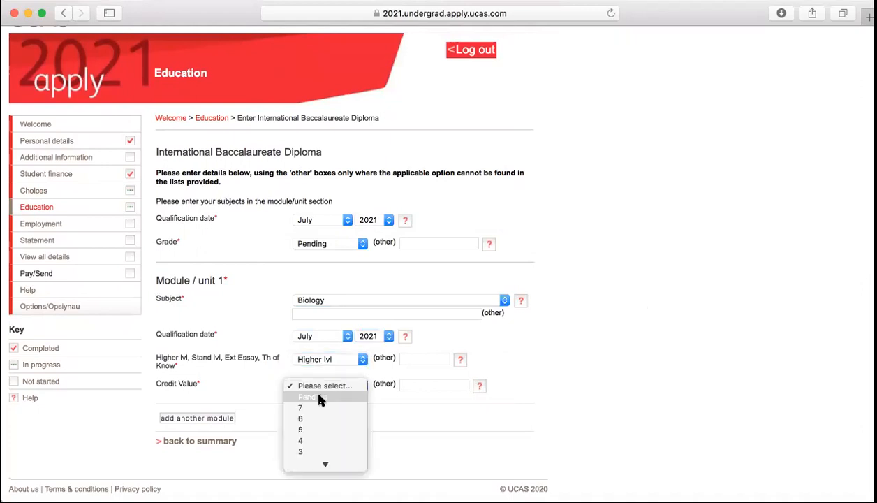
pyautogui.click(320, 398)
# Add module 2 as Business & Management, July 2021, Higher lvl, Pending credit
pyautogui.click(197, 418)
pyautogui.scroll(-5, 235, 386)
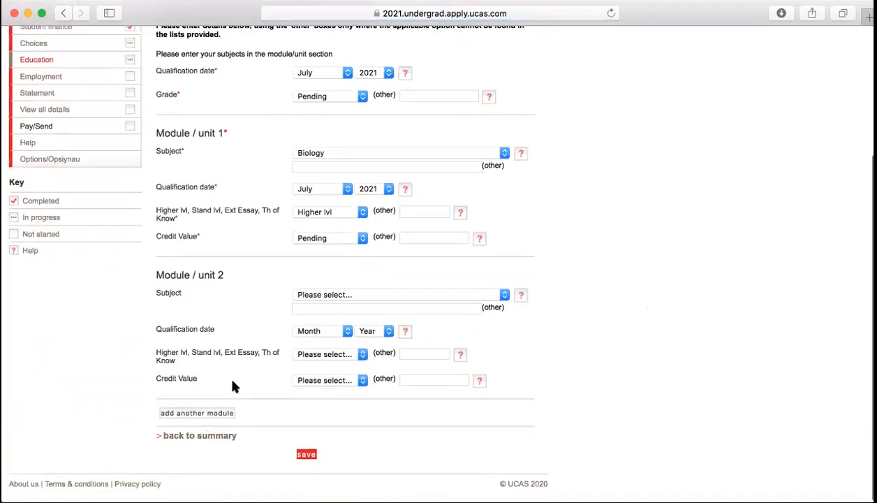
pyautogui.click(374, 296)
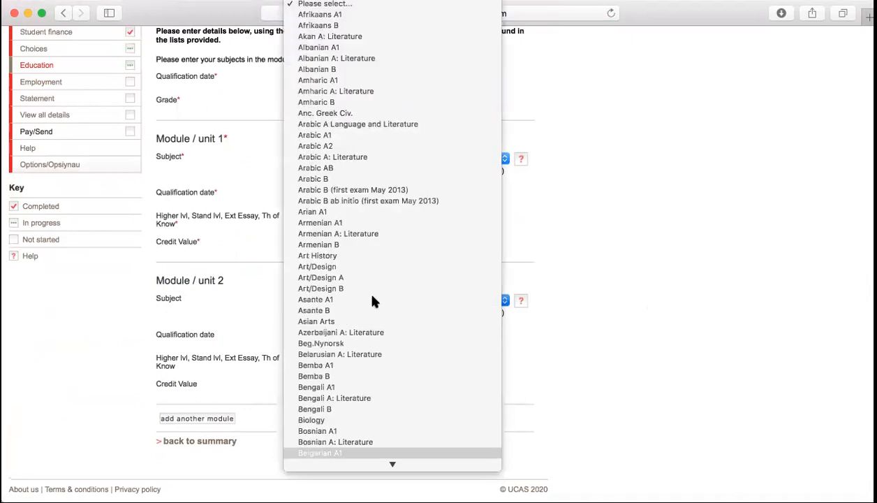
pyautogui.scroll(-3, 372, 301)
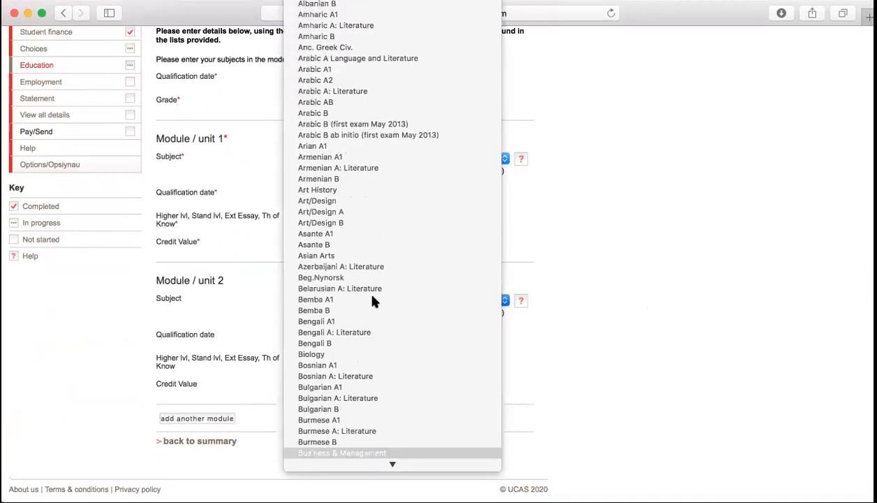
pyautogui.click(348, 451)
pyautogui.click(346, 339)
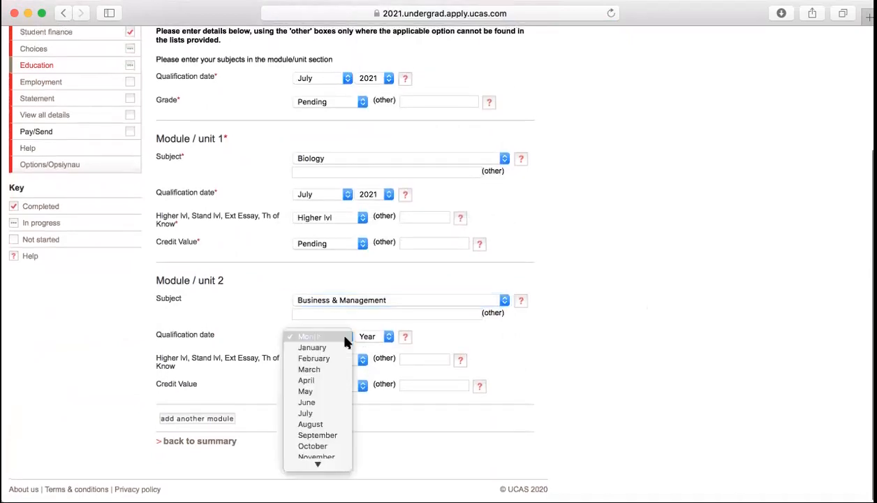
pyautogui.click(328, 413)
pyautogui.click(372, 338)
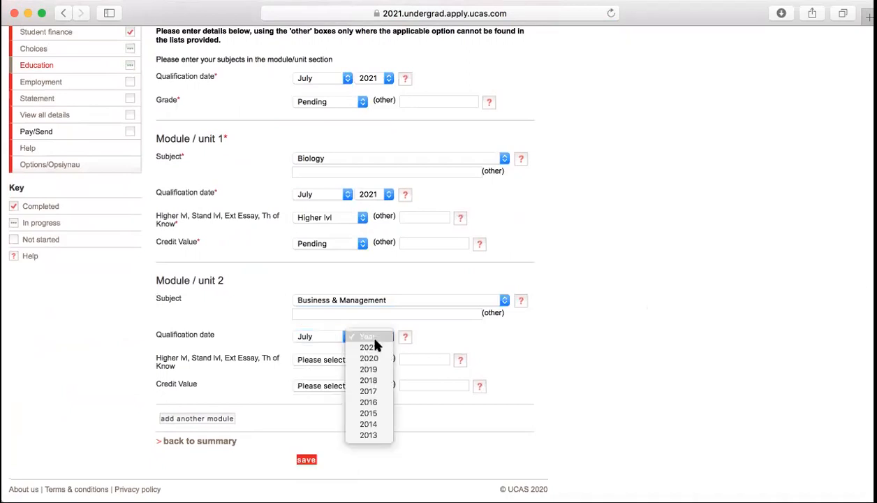
pyautogui.click(369, 347)
pyautogui.click(336, 359)
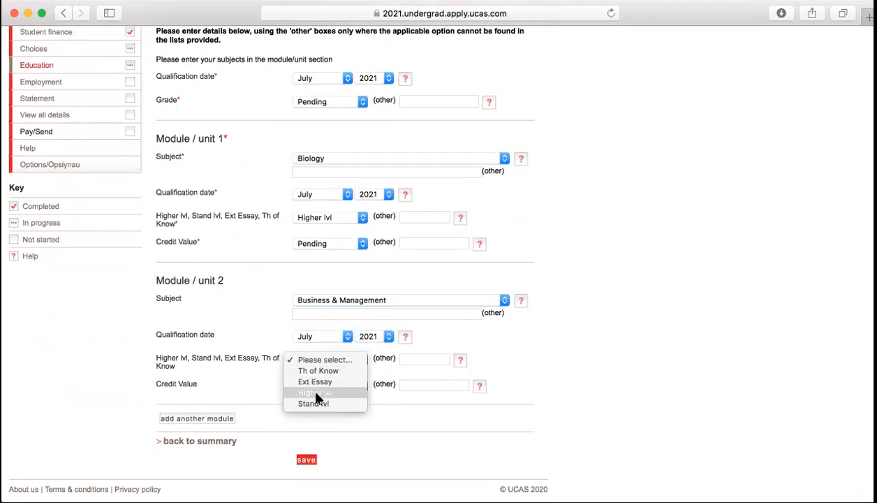
pyautogui.click(318, 393)
pyautogui.click(329, 380)
pyautogui.click(313, 395)
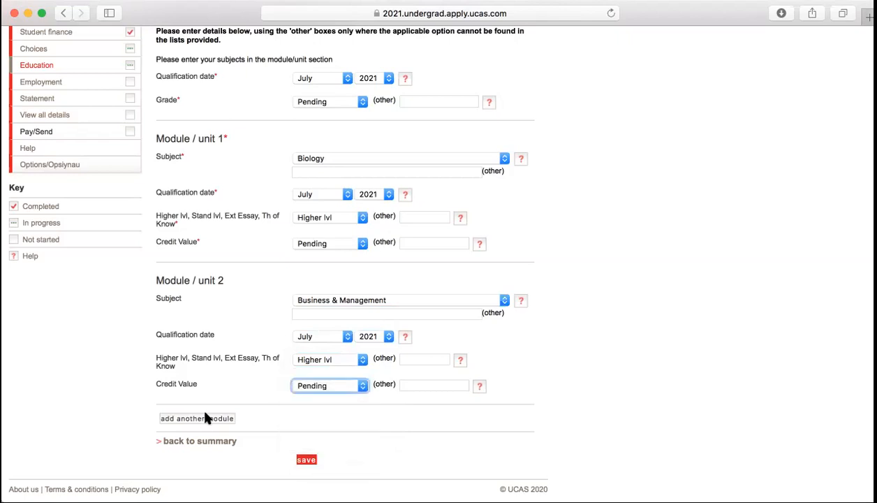
# Add module 3 as English A Language and Literature, July 2021, Higher lvl, Pending credit
pyautogui.click(205, 417)
pyautogui.scroll(-10, 205, 417)
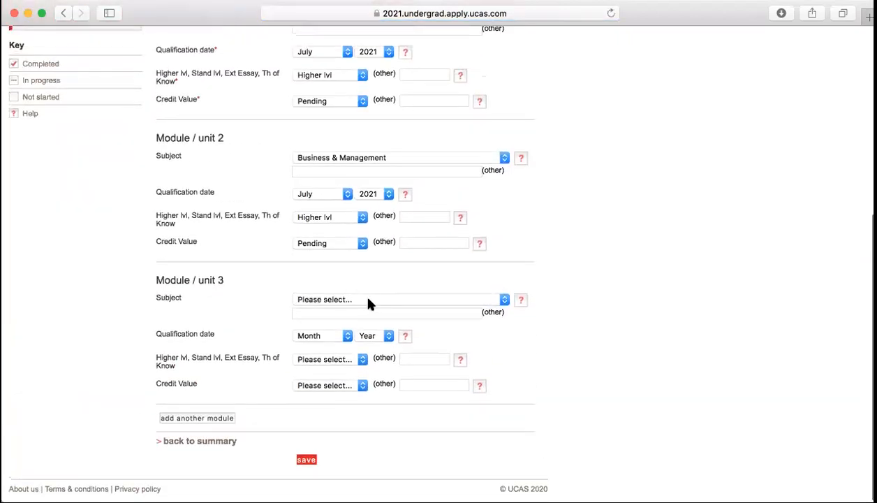
pyautogui.click(368, 299)
pyautogui.press('e')
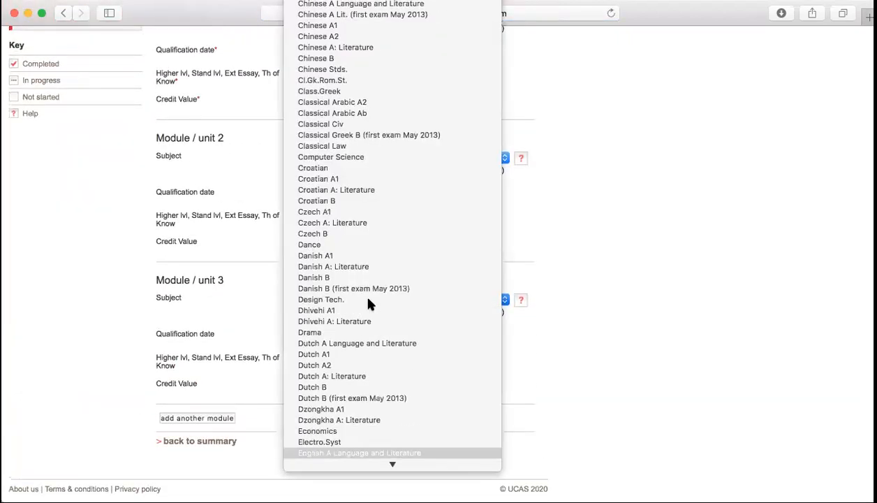
pyautogui.click(358, 449)
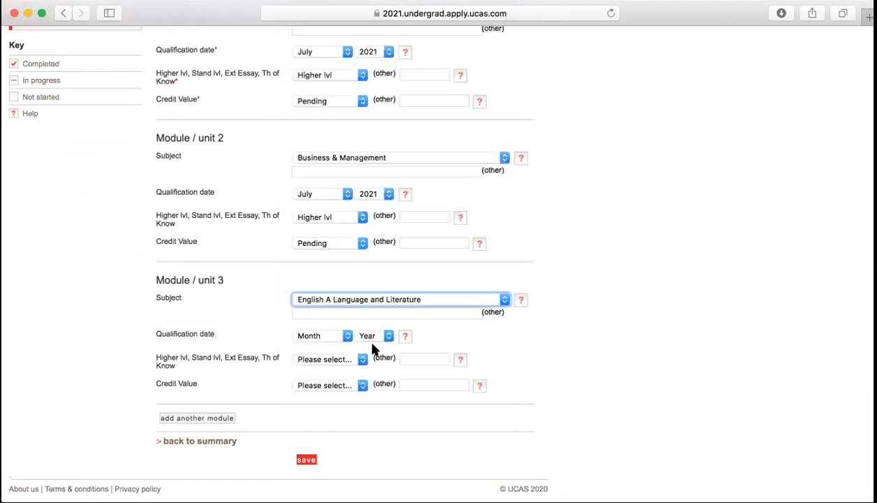
pyautogui.click(341, 336)
pyautogui.click(320, 413)
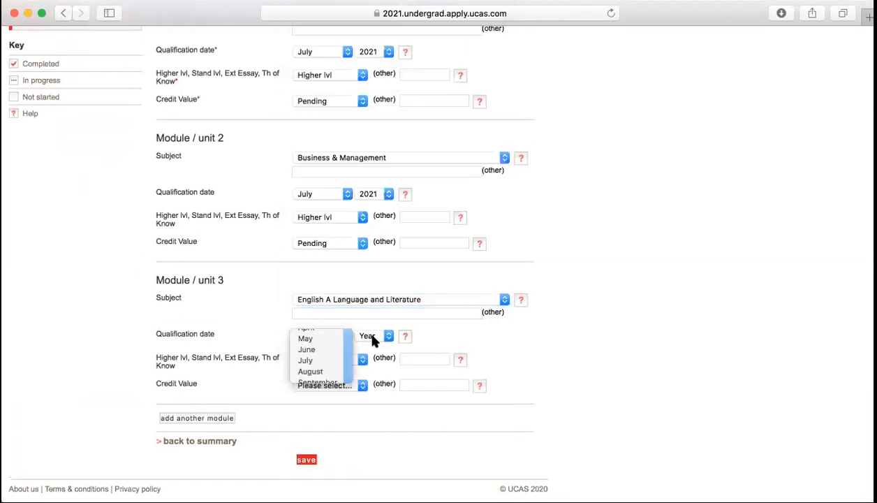
pyautogui.click(372, 338)
pyautogui.click(369, 347)
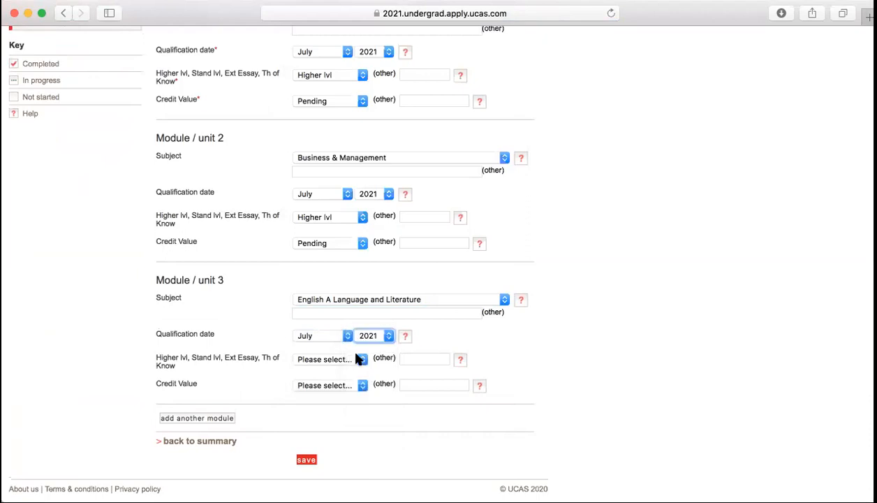
pyautogui.click(332, 360)
pyautogui.click(331, 394)
pyautogui.click(342, 388)
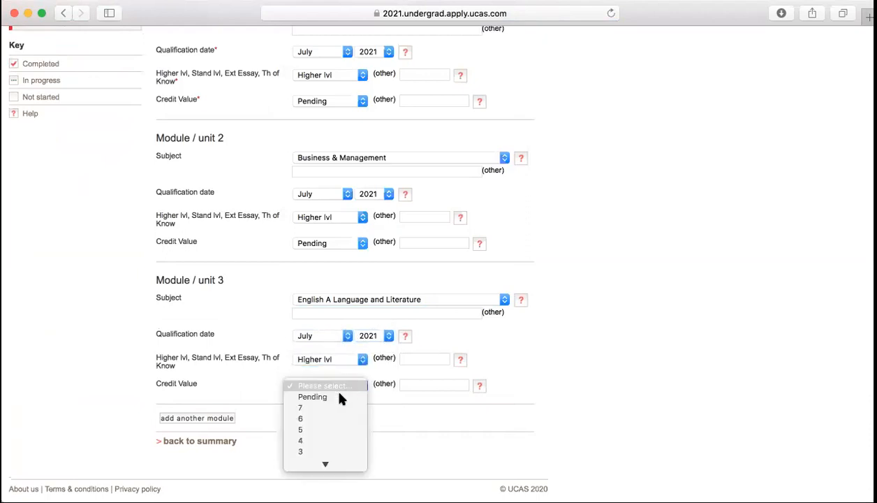
pyautogui.click(335, 392)
# Add module 4 as French B, July 2021, Stand lvl, Pending credit
pyautogui.click(197, 417)
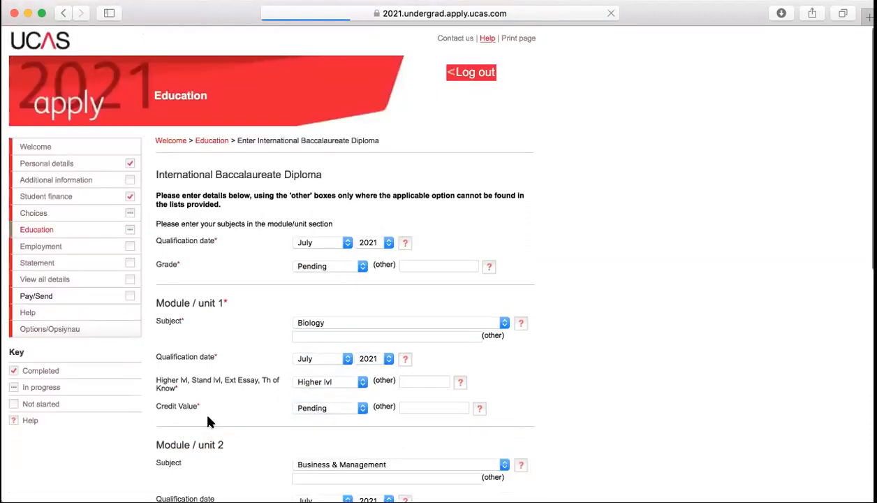
pyautogui.click(395, 299)
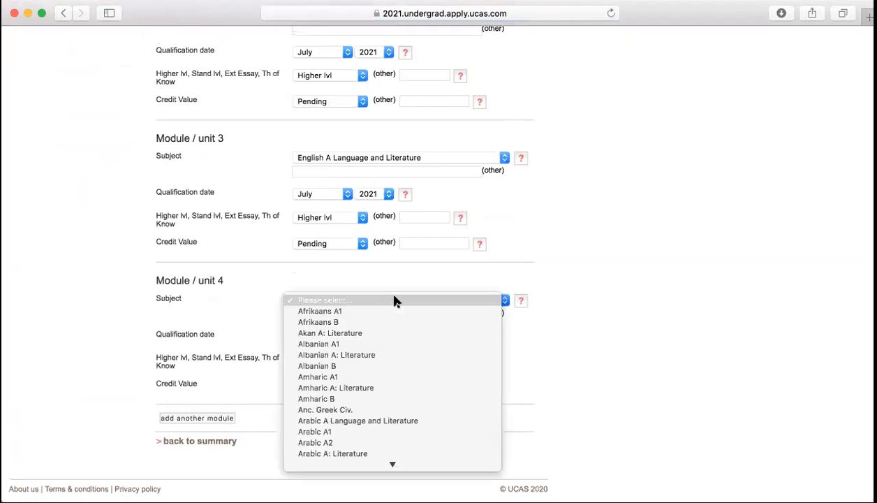
pyautogui.write('fr')
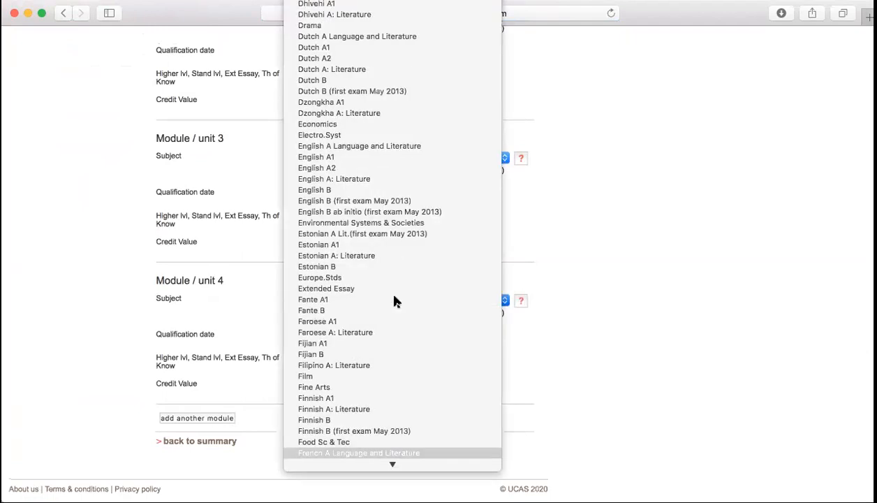
pyautogui.press('Down')
pyautogui.press('Down')
pyautogui.press('Down')
pyautogui.press('Down')
pyautogui.press('Down')
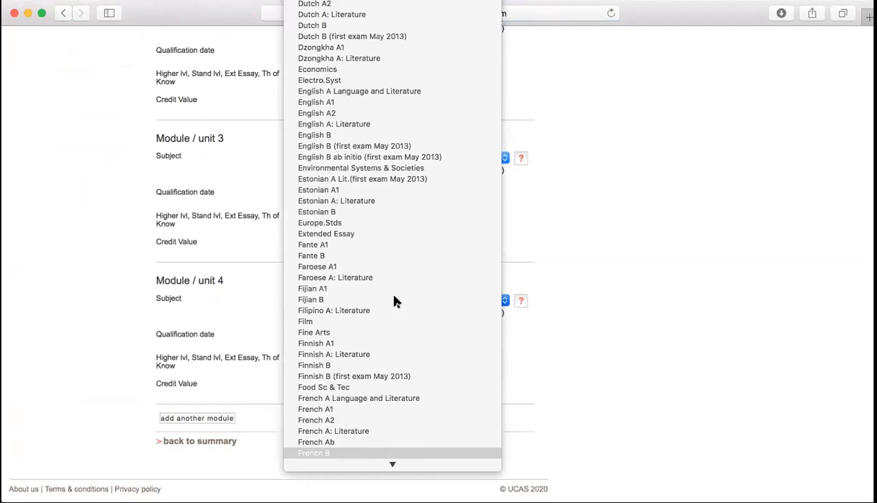
pyautogui.press('Return')
pyautogui.click(317, 336)
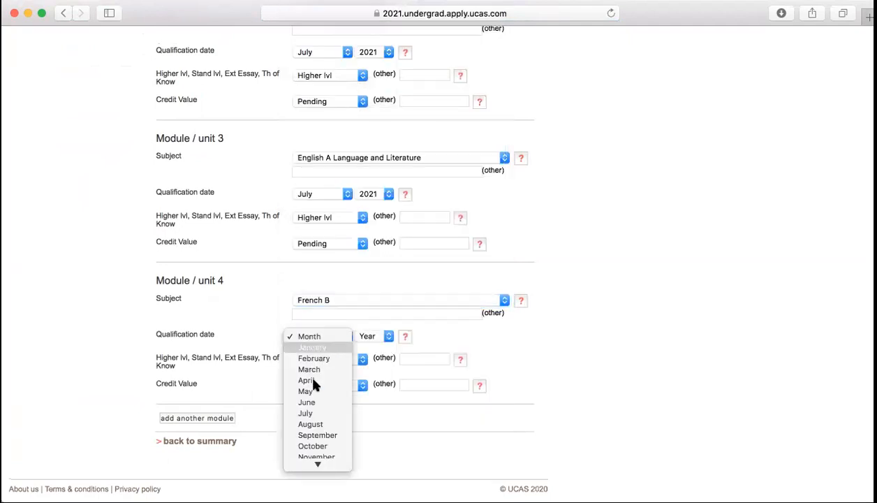
pyautogui.click(311, 413)
pyautogui.click(378, 338)
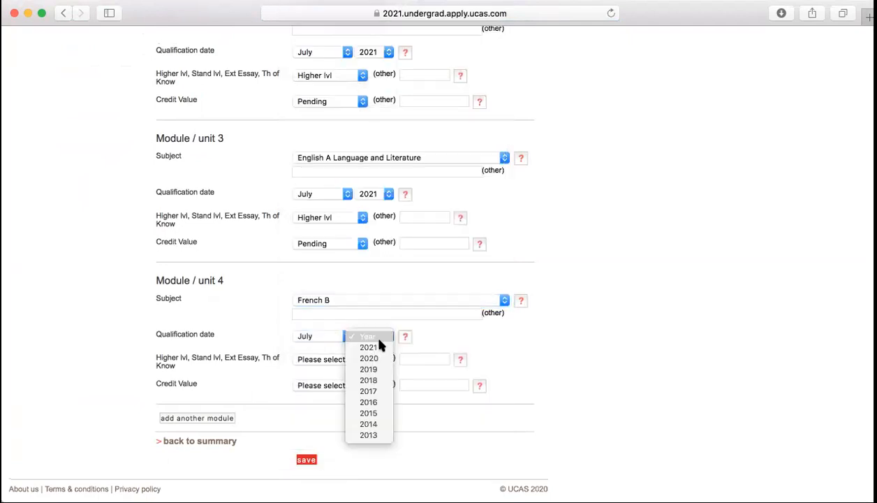
pyautogui.click(369, 347)
pyautogui.click(322, 359)
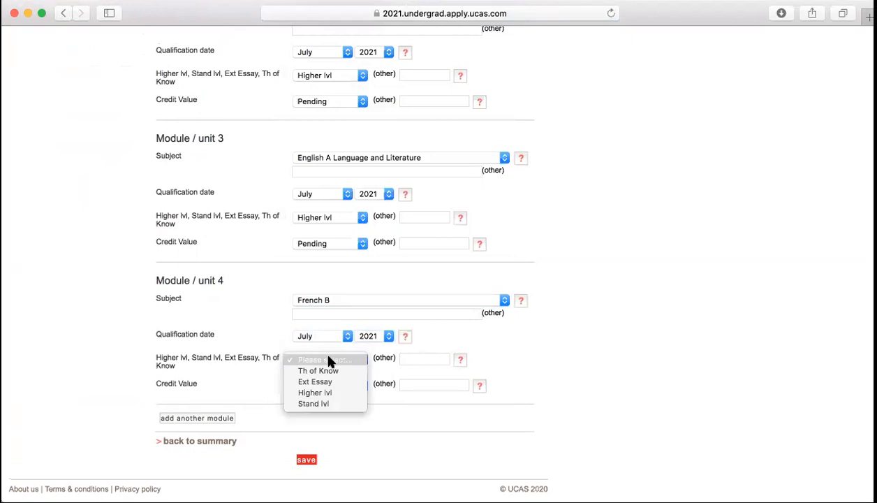
pyautogui.click(316, 404)
pyautogui.click(353, 387)
pyautogui.click(340, 396)
# Add module 5 as Mathematics Applications, July 2021, Stand lvl, Pending, plus an empty module 6
pyautogui.click(209, 418)
pyautogui.scroll(-10, 209, 414)
pyautogui.click(386, 297)
pyautogui.write('math')
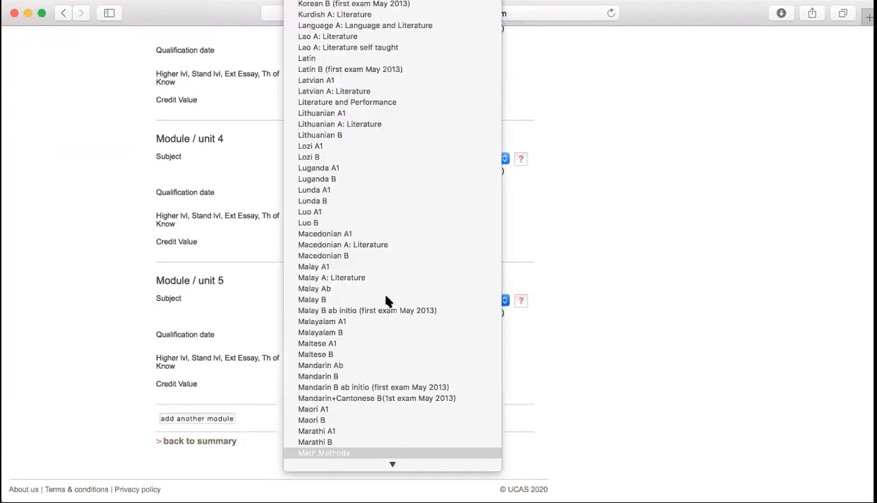
pyautogui.press('Down')
pyautogui.press('Down')
pyautogui.press('Down')
pyautogui.press('Down')
pyautogui.press('Down')
pyautogui.press('Down')
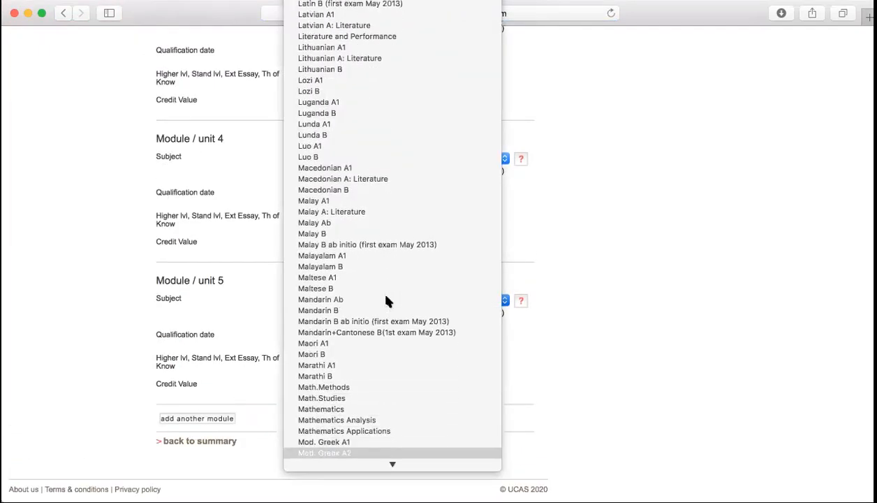
pyautogui.press('Up')
pyautogui.press('Up')
pyautogui.press('Return')
pyautogui.click(344, 336)
pyautogui.click(305, 413)
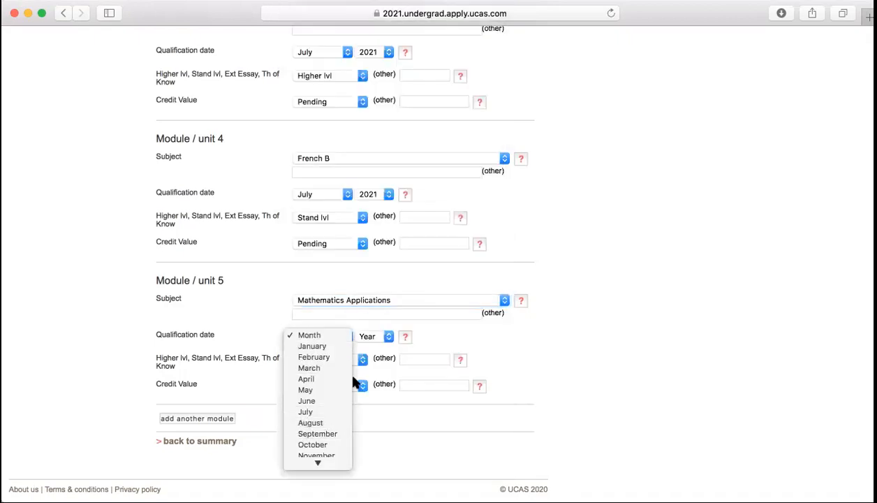
pyautogui.click(389, 338)
pyautogui.click(383, 347)
pyautogui.click(335, 360)
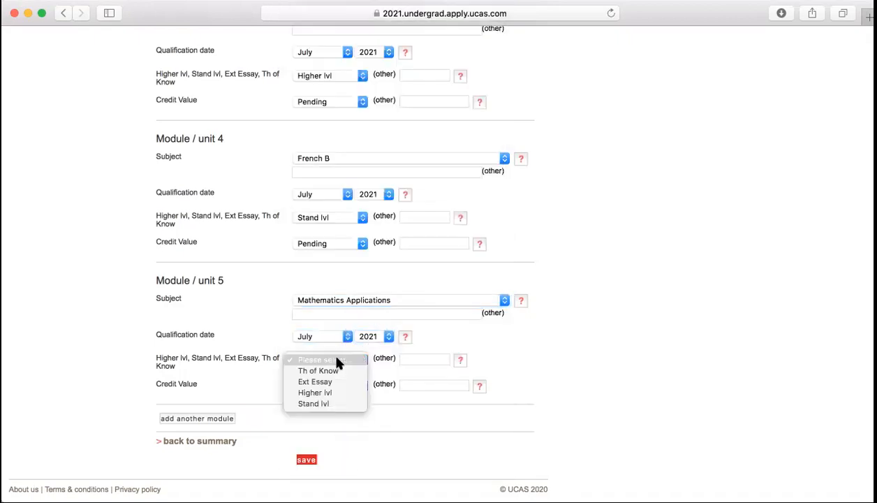
pyautogui.click(316, 404)
pyautogui.click(335, 386)
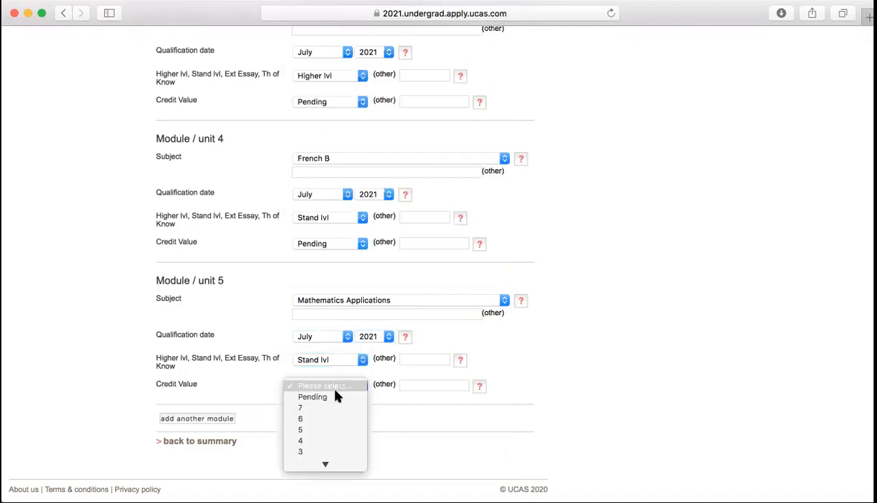
pyautogui.click(329, 396)
pyautogui.click(201, 419)
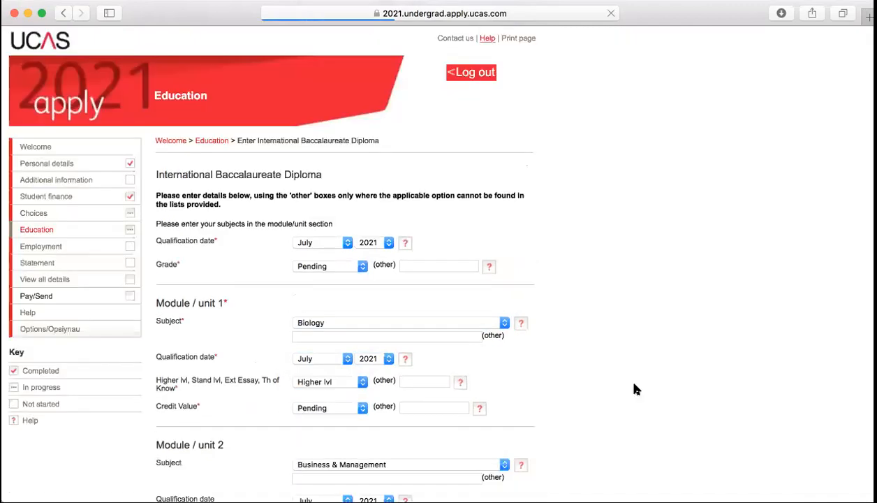
# Set module 6 to Art/Design, July 2021, Stand lvl, credit value Pending
pyautogui.click(373, 298)
pyautogui.write('art')
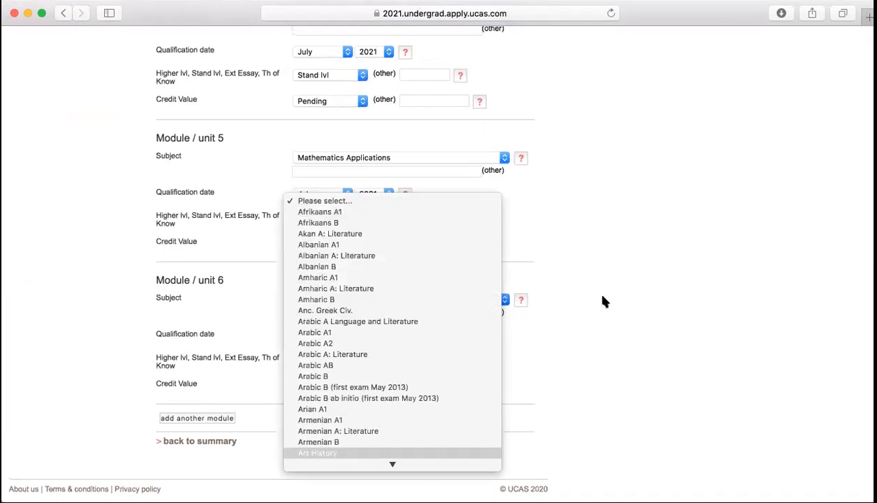
pyautogui.scroll(-5, 446, 342)
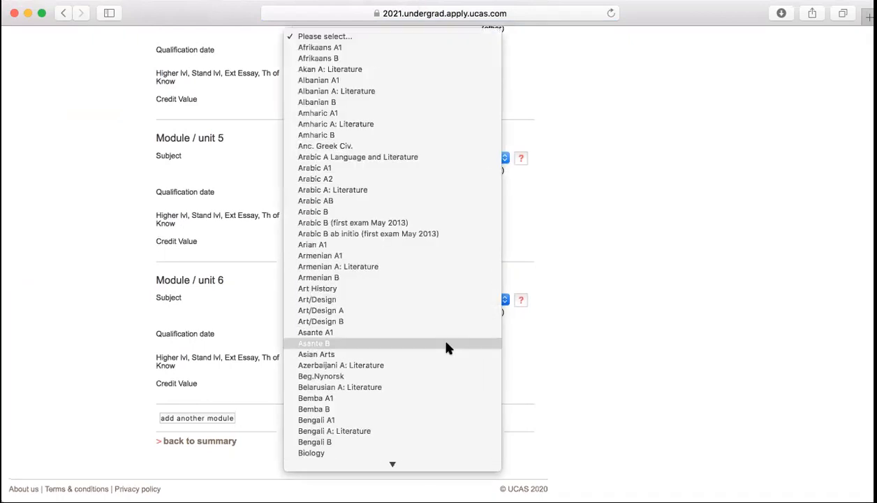
pyautogui.scroll(-1, 448, 347)
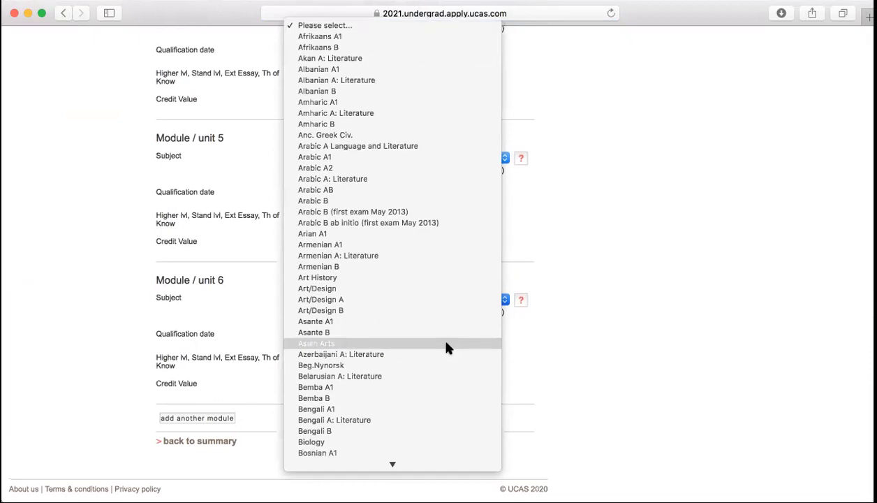
pyautogui.click(353, 287)
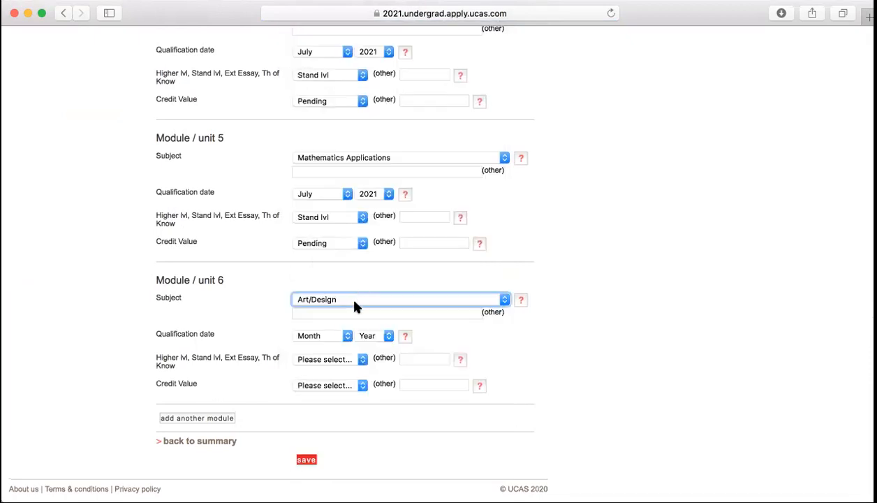
pyautogui.click(346, 336)
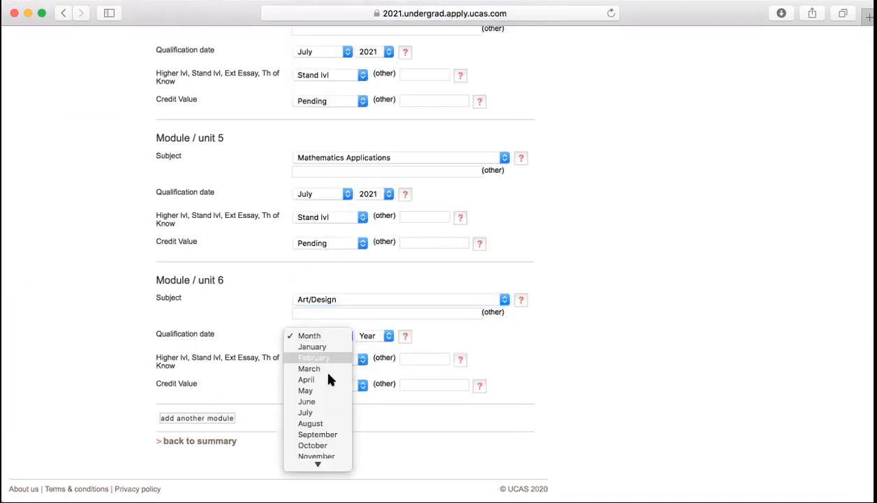
pyautogui.click(328, 417)
pyautogui.click(364, 338)
pyautogui.click(368, 347)
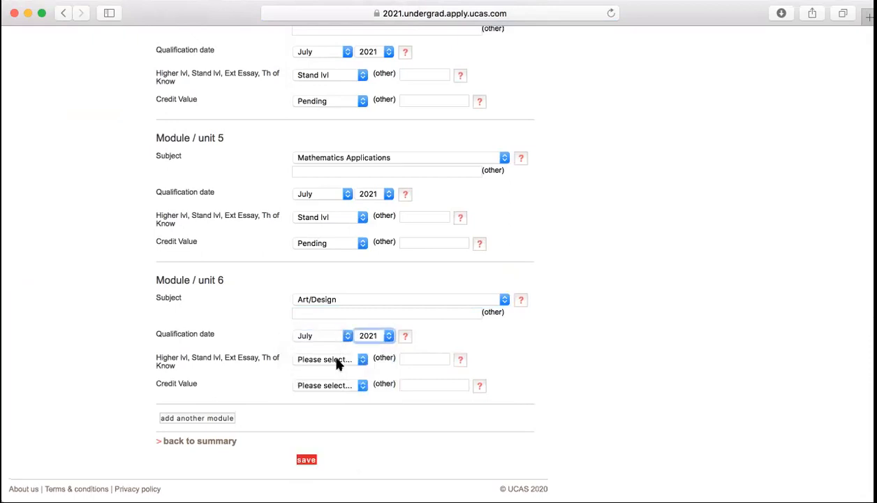
pyautogui.click(336, 359)
pyautogui.click(325, 403)
pyautogui.click(348, 390)
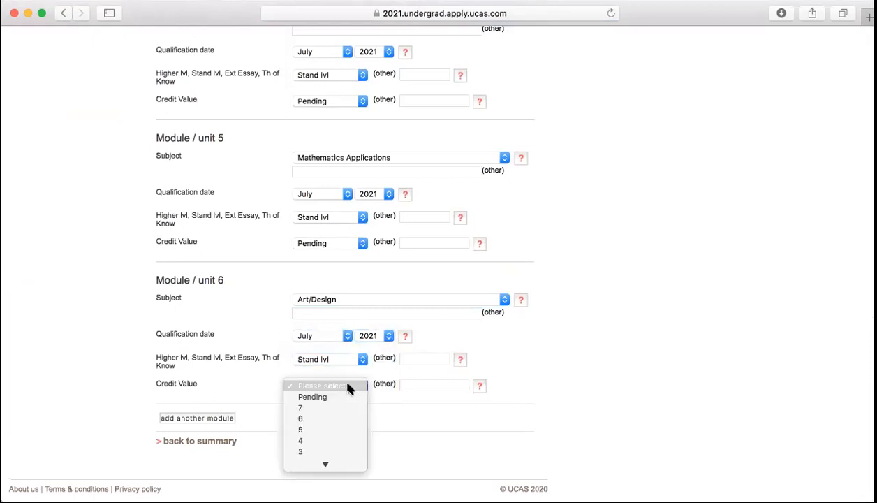
pyautogui.click(327, 388)
# Add module 7 as Theory of Knowledge, July 2021, Th of Know level, Pending credit
pyautogui.click(210, 419)
pyautogui.scroll(-15, 210, 418)
pyautogui.click(438, 296)
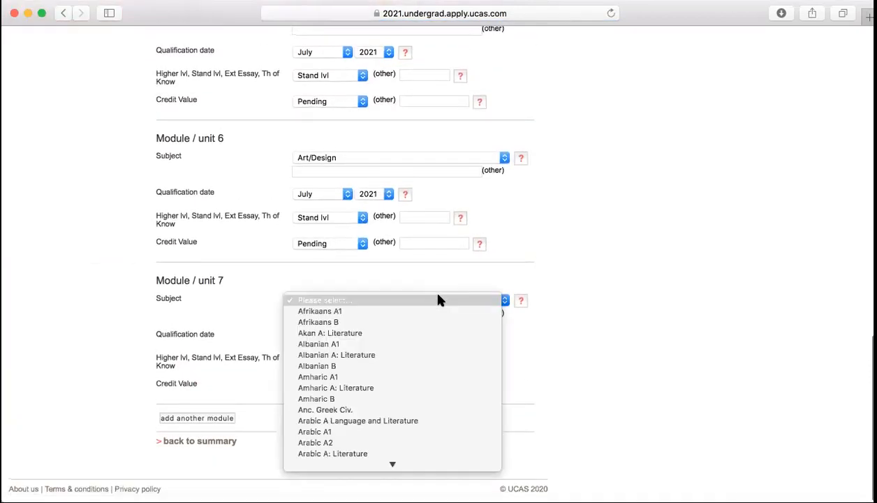
pyautogui.write('theo')
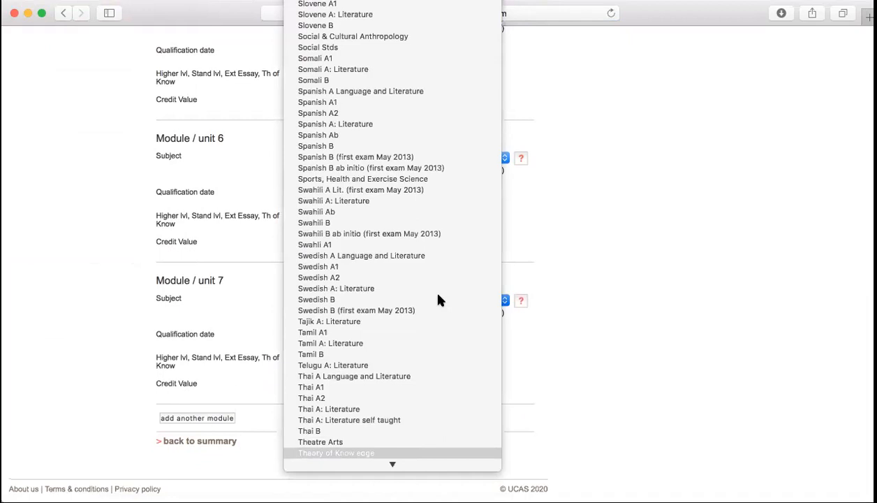
pyautogui.press('Return')
pyautogui.click(324, 338)
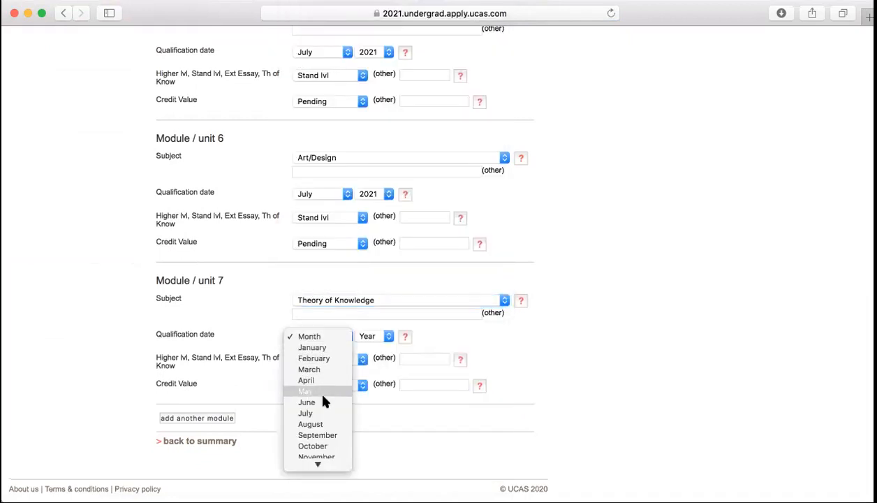
pyautogui.click(311, 413)
pyautogui.click(375, 338)
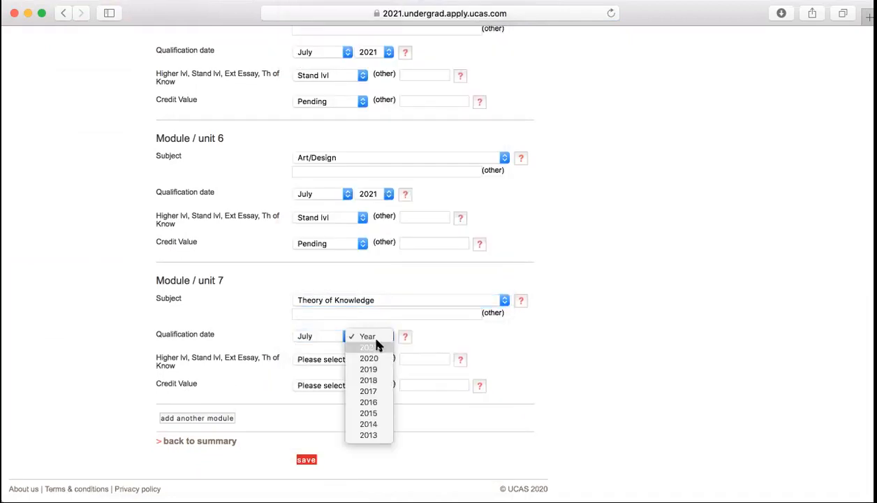
pyautogui.click(368, 348)
pyautogui.click(327, 361)
pyautogui.click(325, 370)
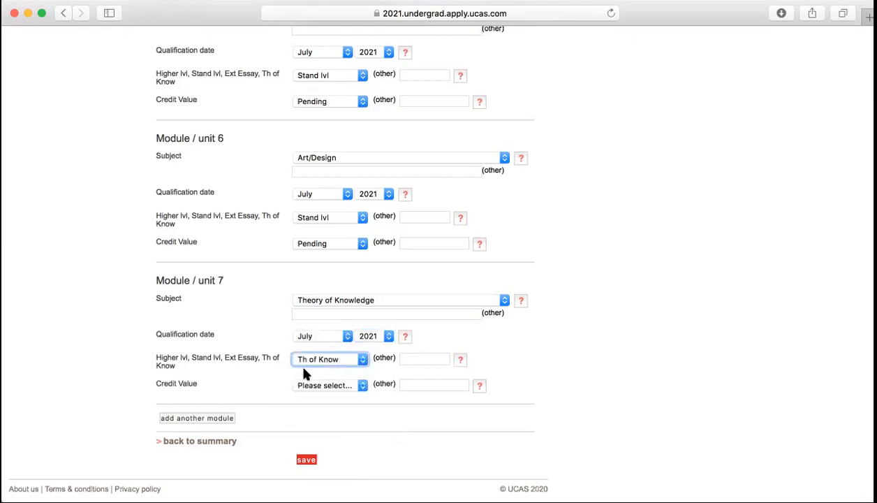
pyautogui.click(364, 389)
pyautogui.click(342, 396)
# Add module 8 as Extended Essay, July 2021, Ext Essay level, Pending credit, and save the modules
pyautogui.click(209, 417)
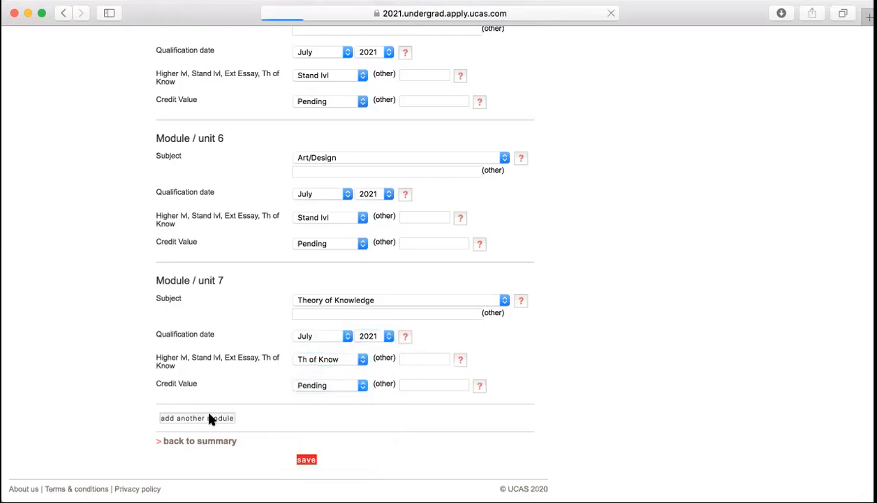
pyautogui.click(412, 300)
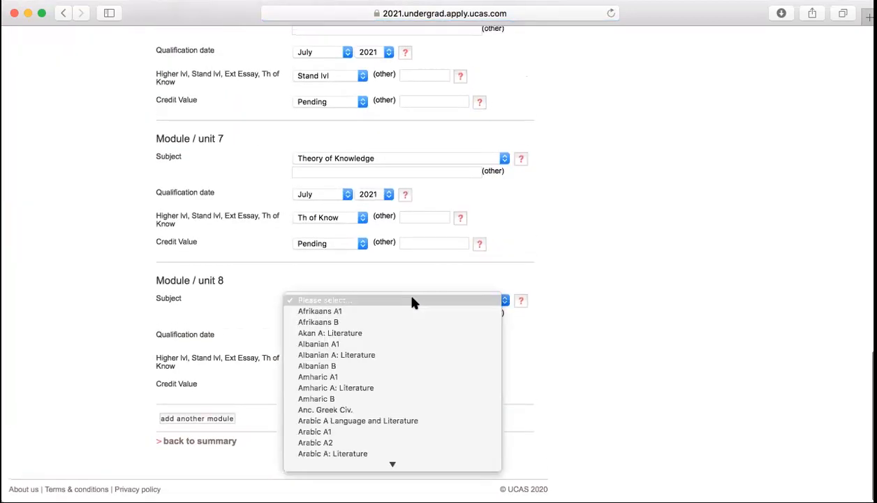
pyautogui.write('ex')
pyautogui.press('Return')
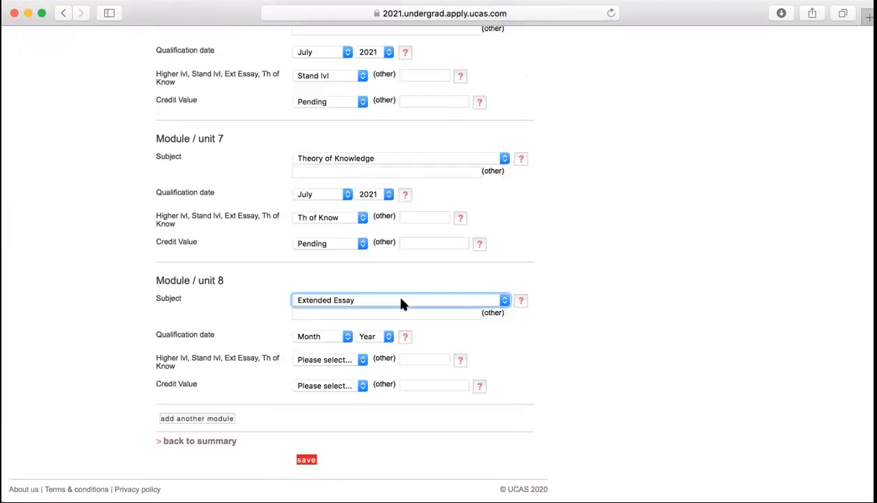
pyautogui.click(351, 338)
pyautogui.click(342, 413)
pyautogui.click(383, 338)
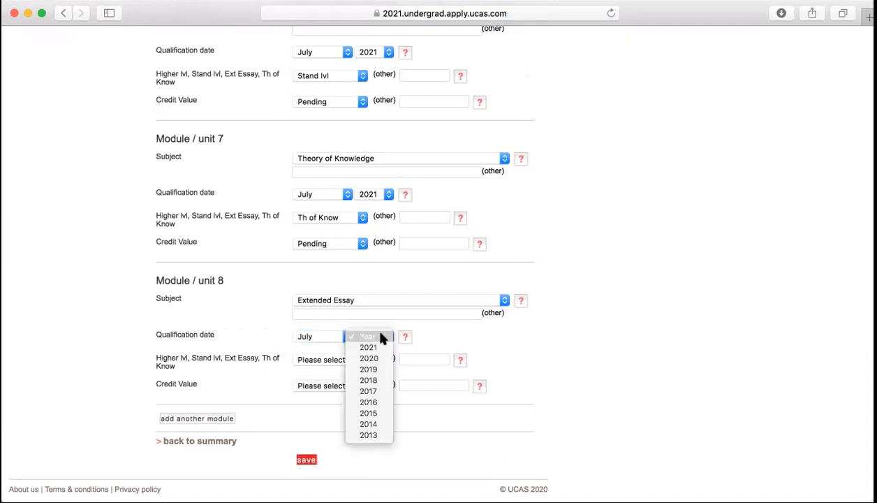
pyautogui.click(368, 347)
pyautogui.click(339, 360)
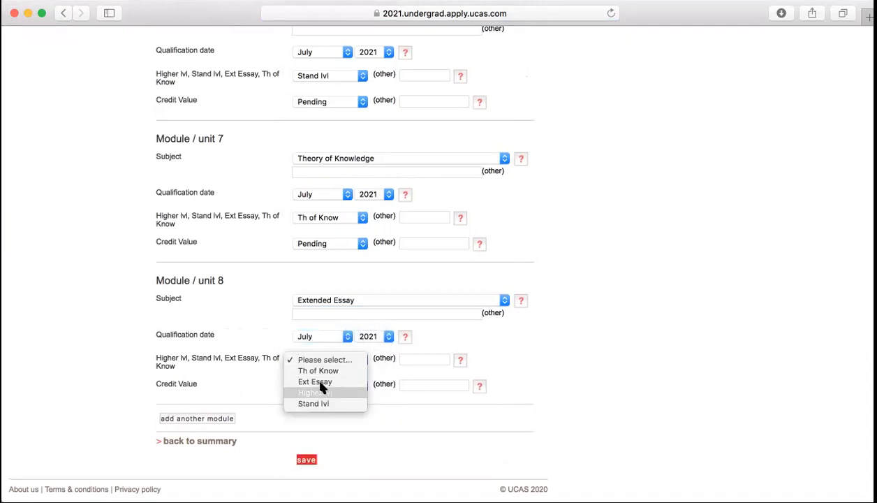
pyautogui.click(317, 382)
pyautogui.click(335, 386)
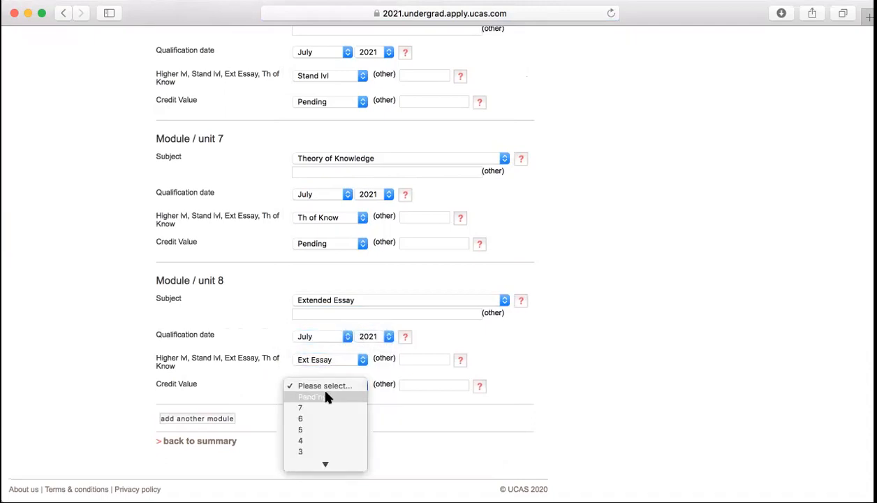
pyautogui.click(327, 395)
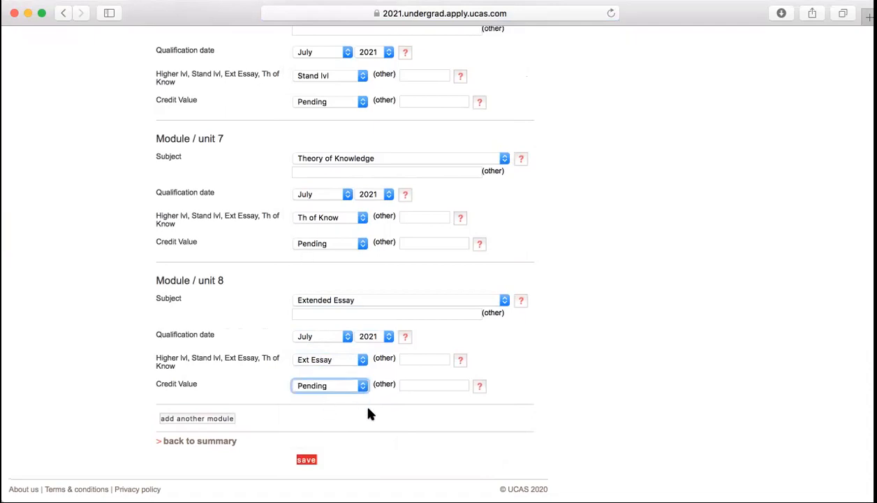
pyautogui.click(306, 460)
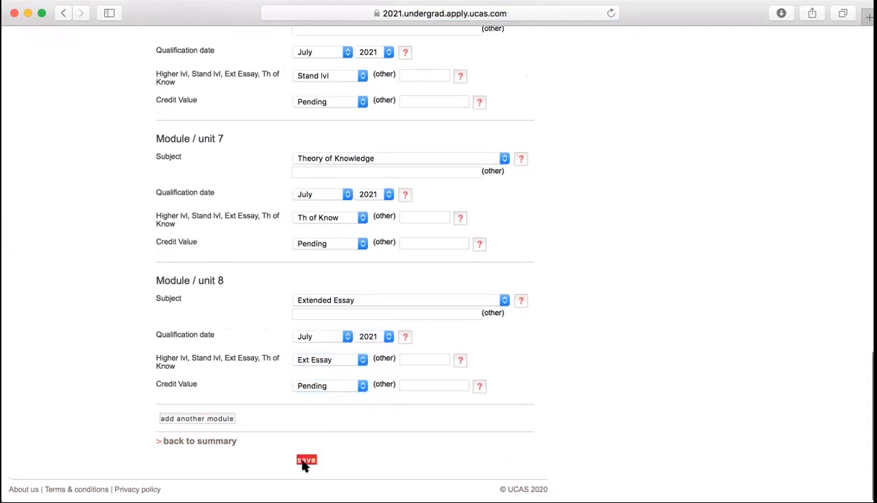
# Add a USA - Advanced Placement Test entry for AP European History, July 2019, grade 4
pyautogui.scroll(-2, 550, 386)
pyautogui.scroll(-3, 550, 385)
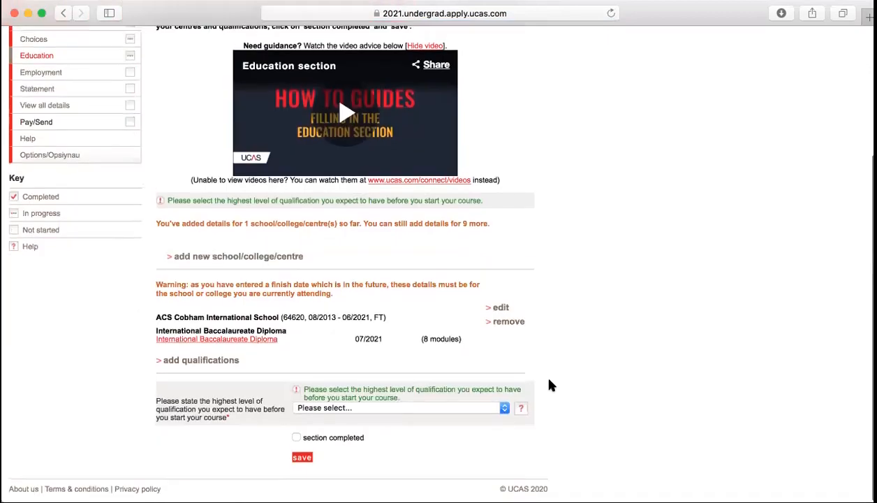
pyautogui.click(215, 363)
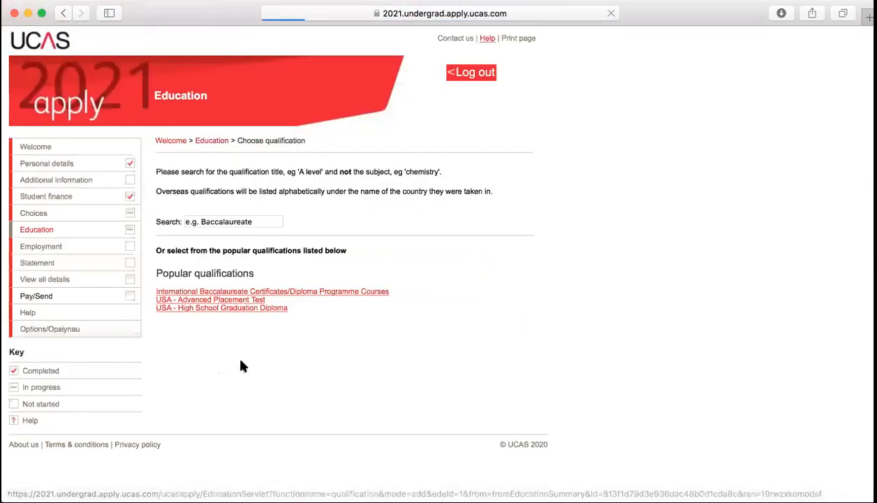
pyautogui.click(202, 300)
pyautogui.click(385, 232)
pyautogui.write('AP European History')
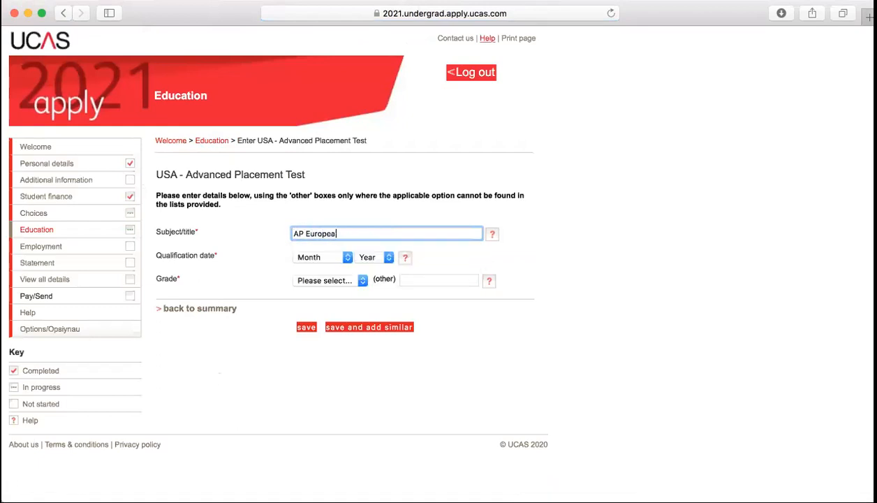
pyautogui.click(319, 257)
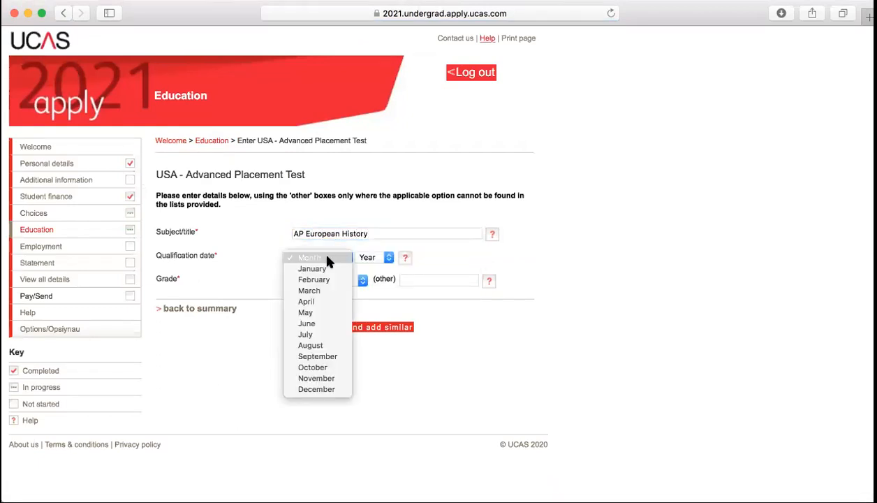
pyautogui.click(313, 335)
pyautogui.click(387, 258)
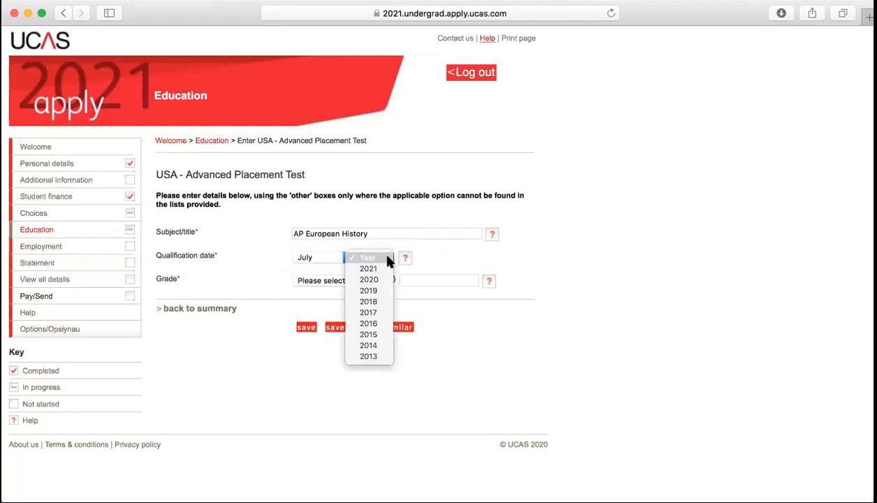
pyautogui.click(374, 288)
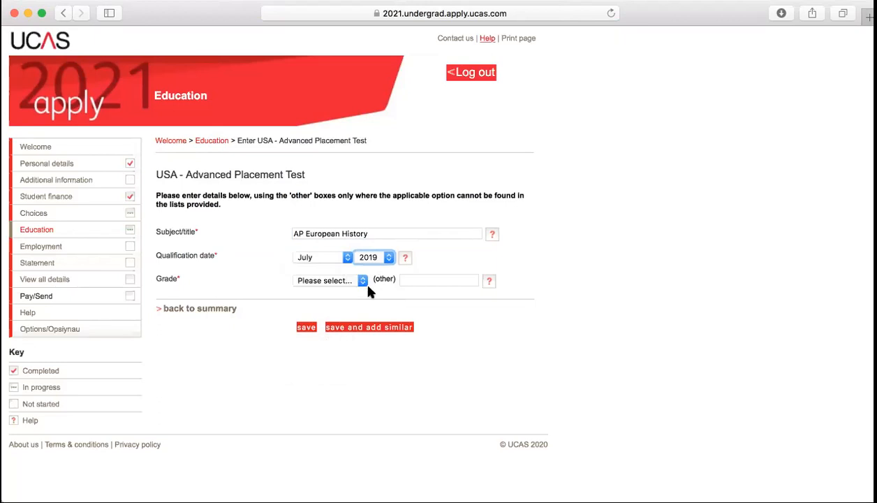
pyautogui.click(363, 282)
pyautogui.click(315, 313)
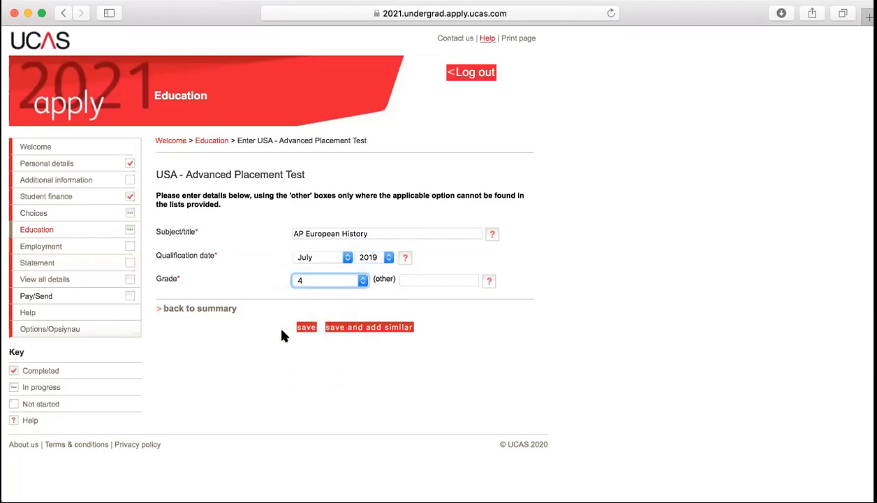
# Save the AP entry, then add and save a USA - High School Graduation Diploma dated June 2021
pyautogui.click(307, 327)
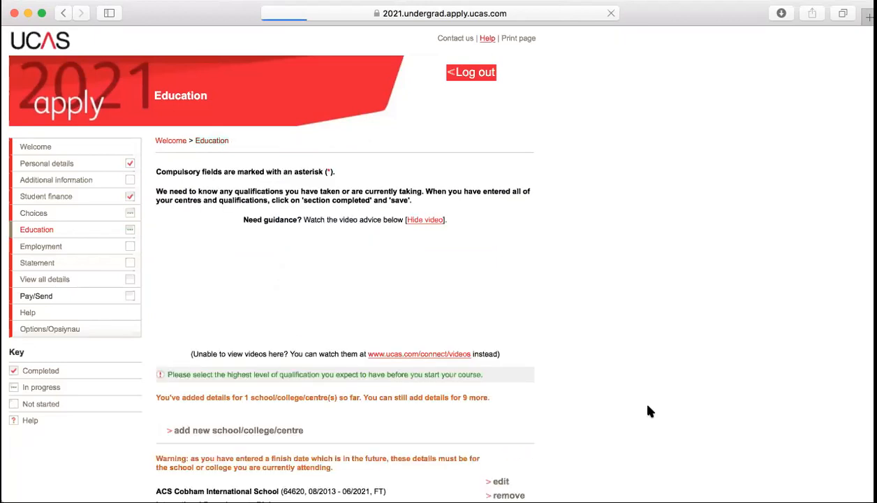
pyautogui.scroll(-5, 639, 402)
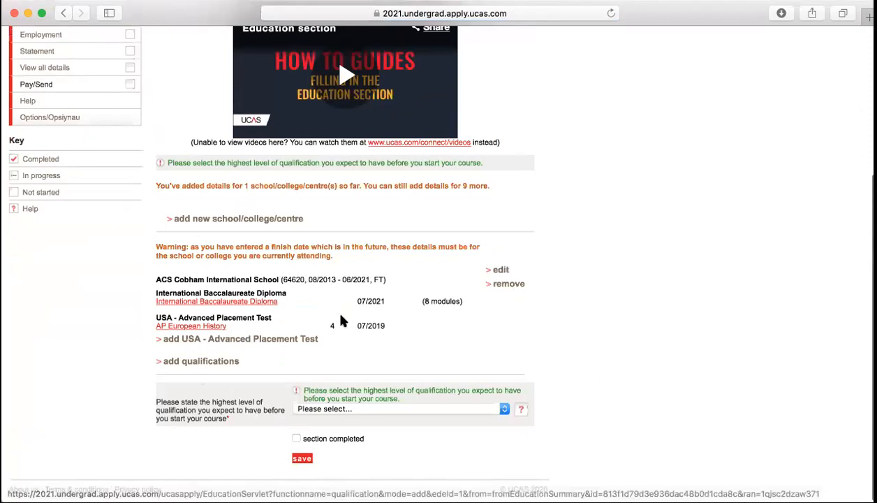
pyautogui.click(219, 362)
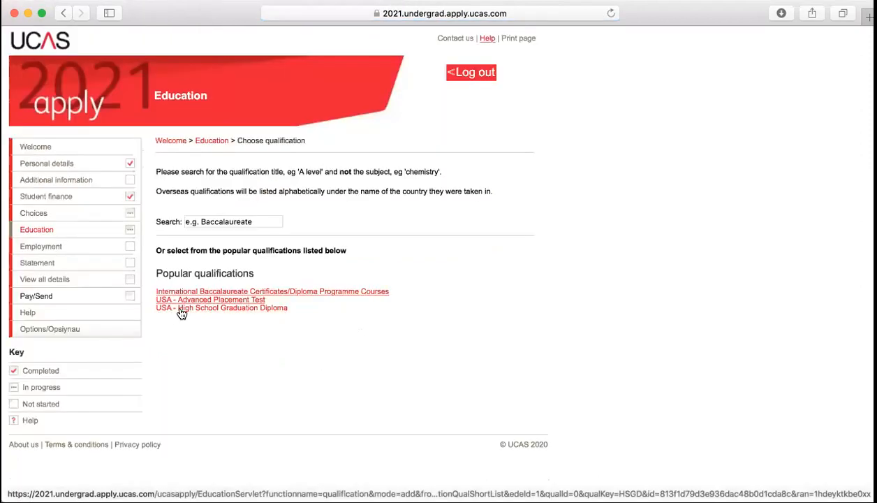
pyautogui.click(236, 309)
pyautogui.click(347, 235)
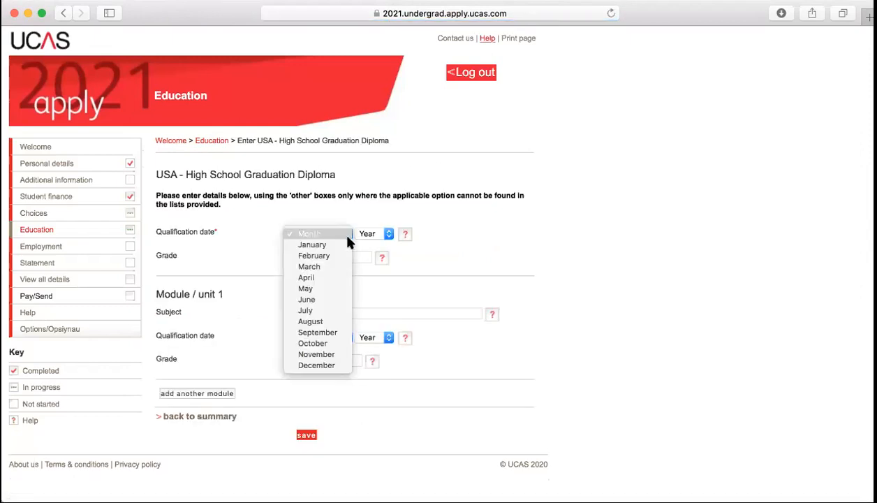
pyautogui.click(314, 298)
pyautogui.click(386, 235)
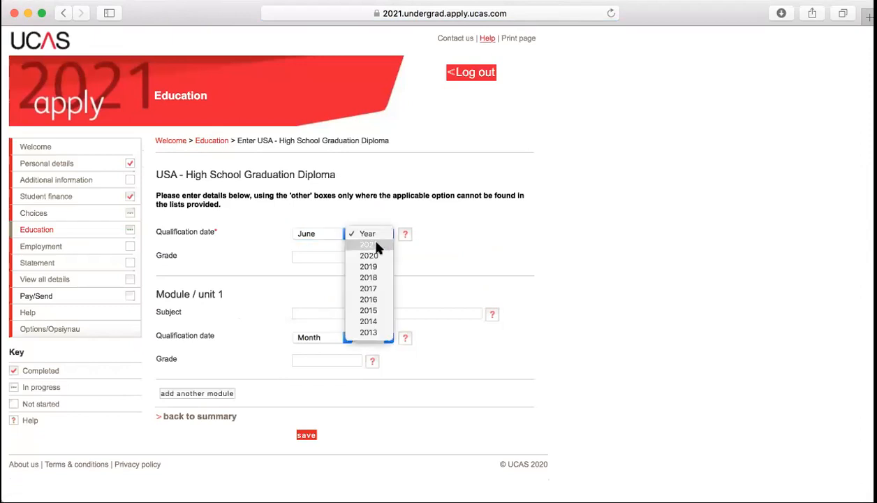
pyautogui.click(378, 246)
pyautogui.scroll(-1, 626, 305)
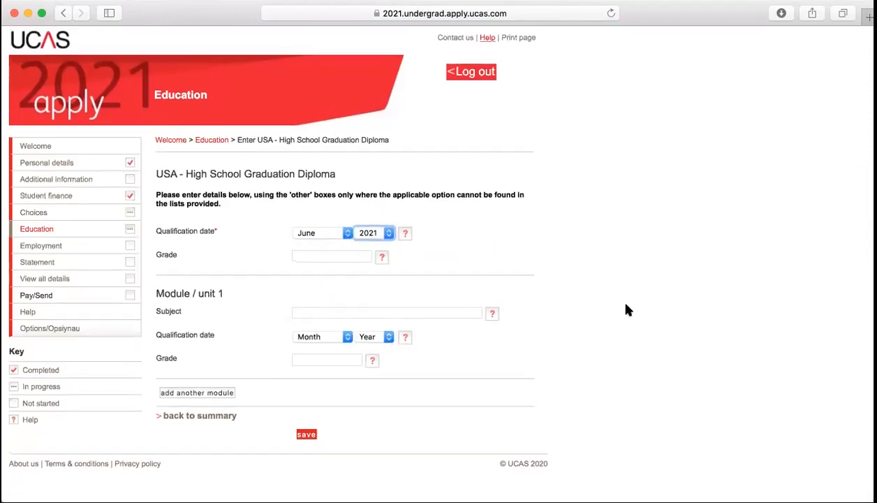
pyautogui.click(305, 434)
pyautogui.scroll(-5, 747, 375)
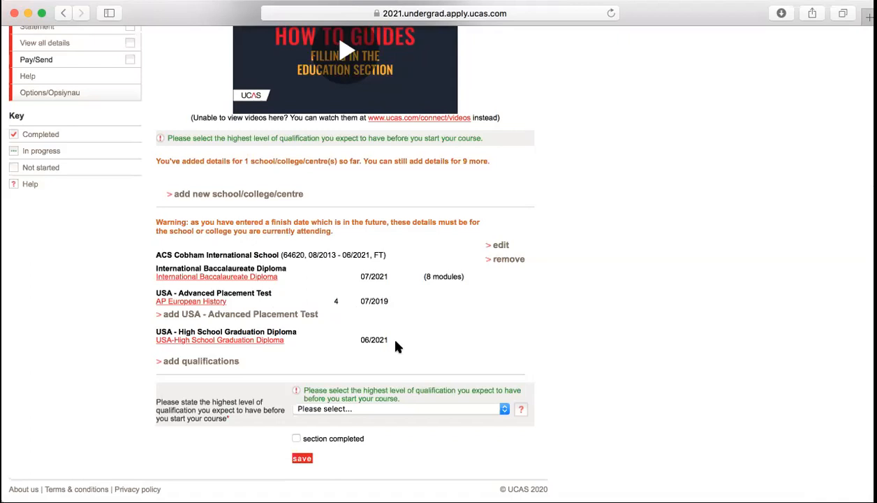
# Search for another qualification (SAT, then GCSE) but return to the Education overview without adding it
pyautogui.click(206, 363)
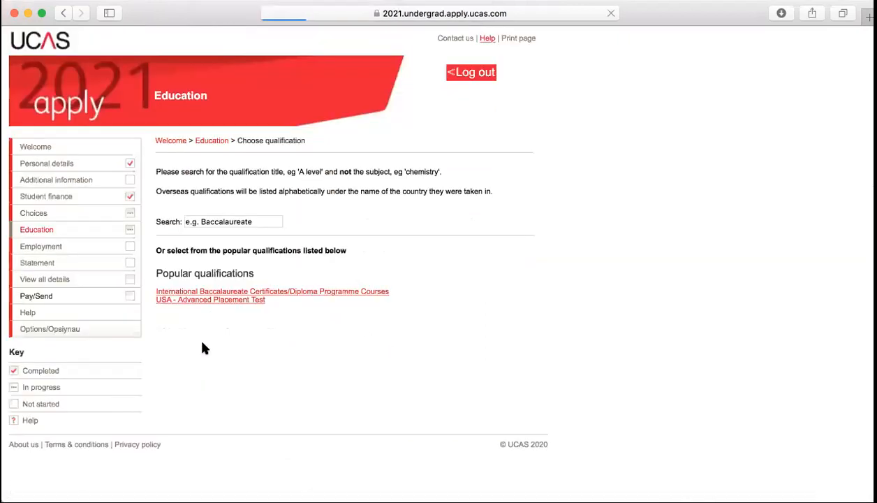
pyautogui.click(248, 221)
pyautogui.write('SAT')
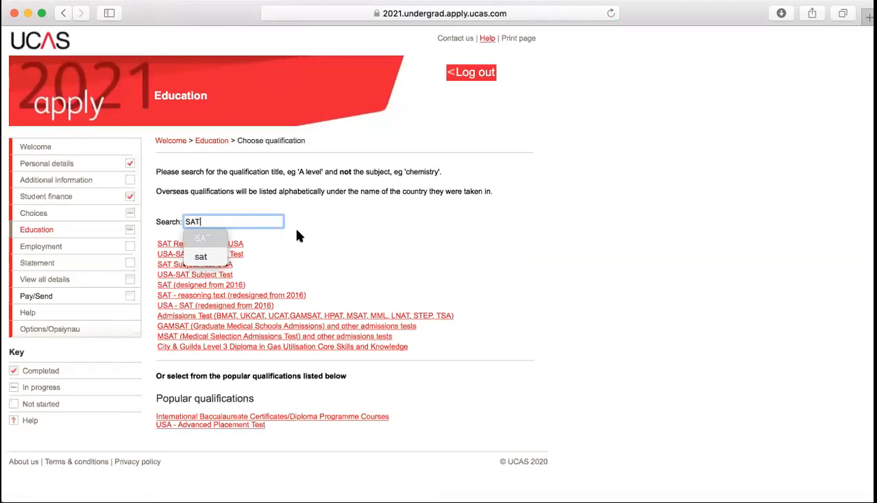
pyautogui.press('BackSpace')
pyautogui.press('BackSpace')
pyautogui.press('BackSpace')
pyautogui.write('GSCE')
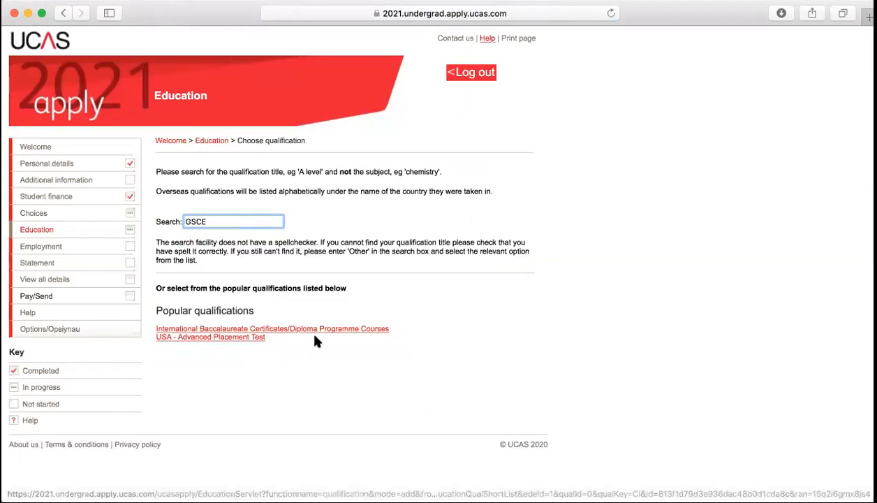
pyautogui.press('BackSpace')
pyautogui.press('BackSpace')
pyautogui.press('BackSpace')
pyautogui.write('CSE')
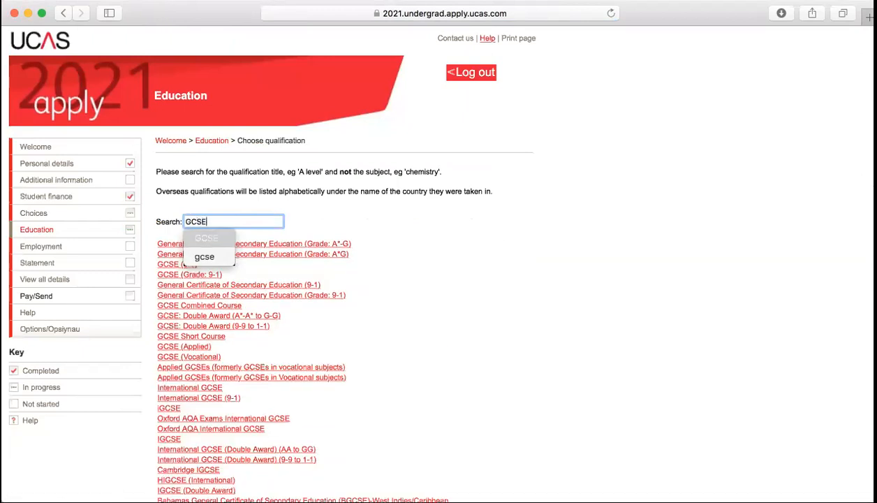
pyautogui.scroll(-3, 377, 419)
pyautogui.scroll(3, 377, 419)
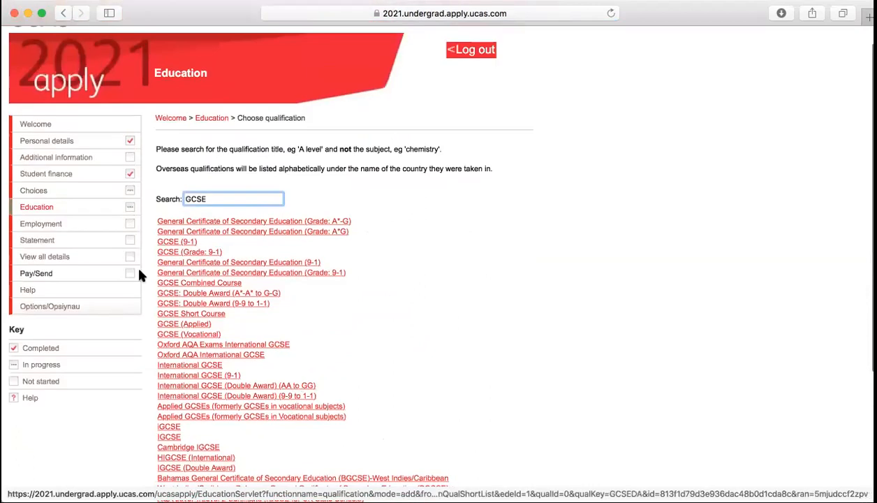
pyautogui.click(51, 208)
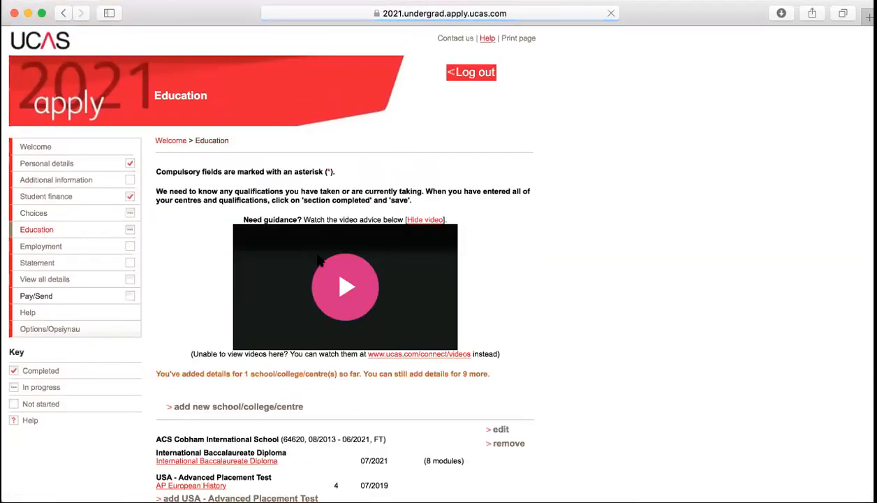
# Set the highest expected qualification to Below honours degree level, then save Education as completed
pyautogui.scroll(-5, 318, 260)
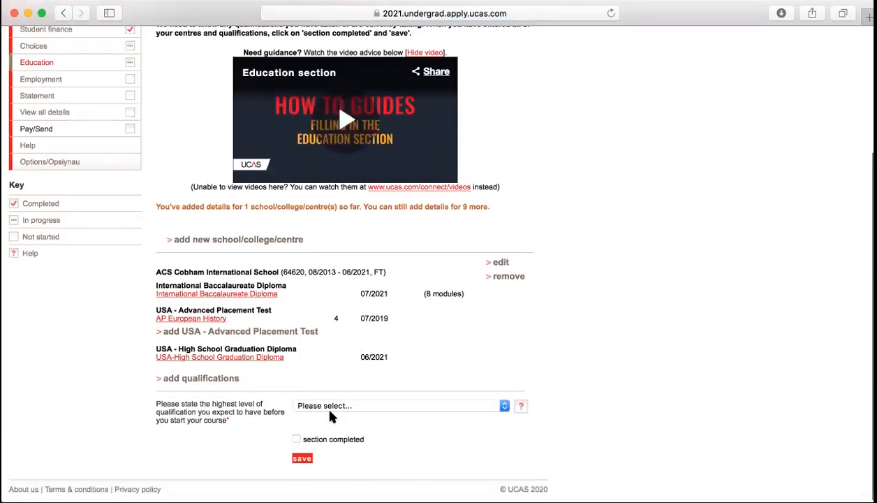
pyautogui.click(368, 406)
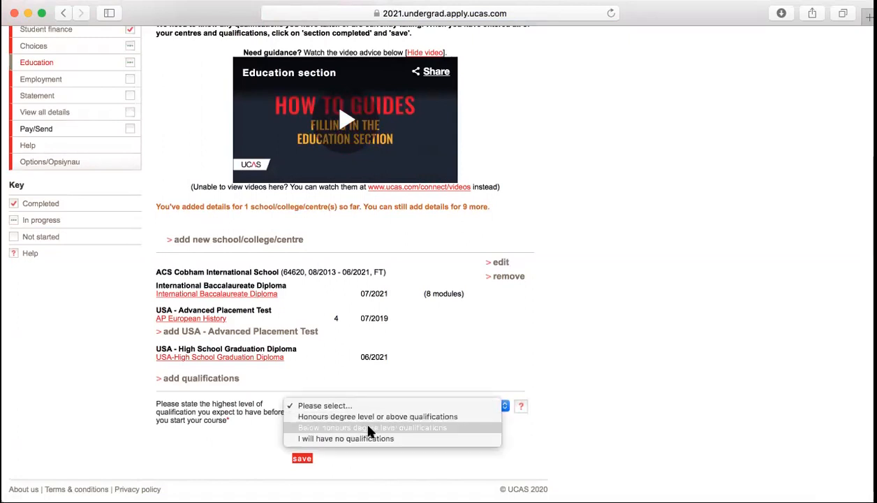
pyautogui.click(369, 427)
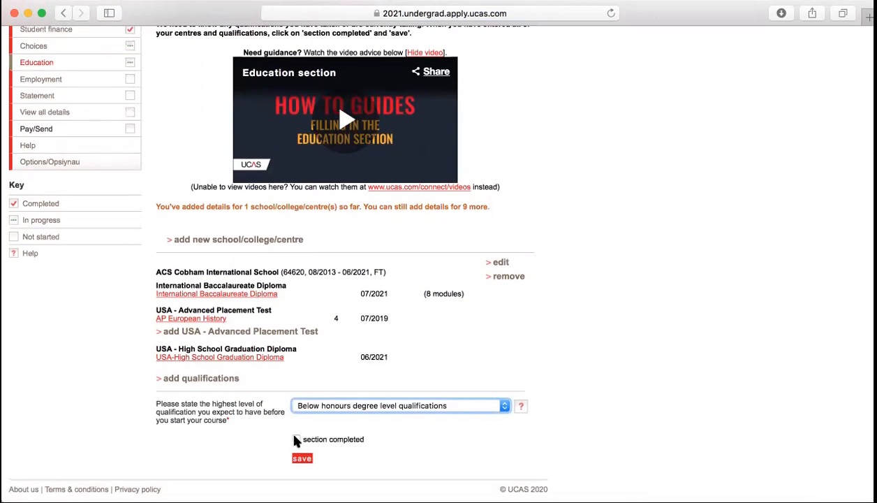
pyautogui.click(294, 442)
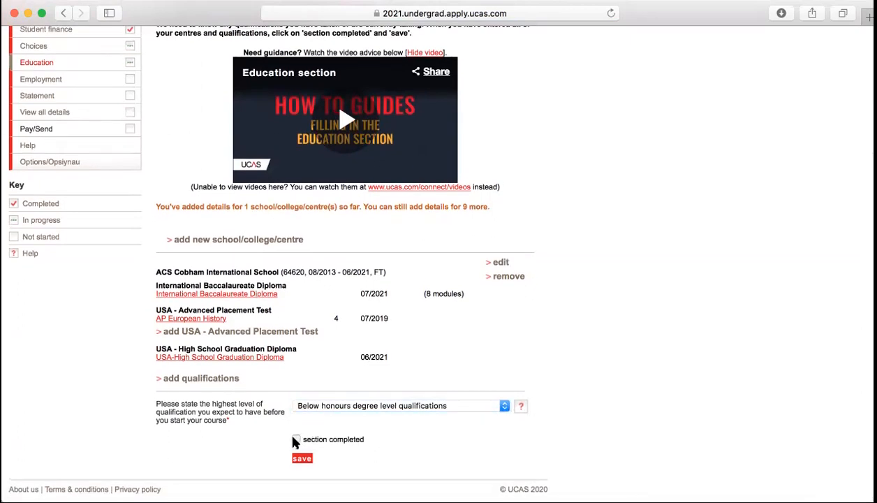
pyautogui.click(303, 459)
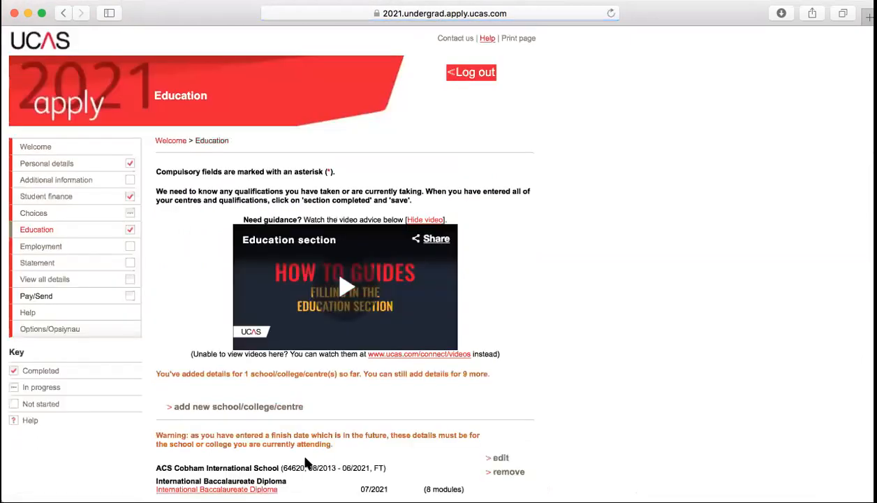
pyautogui.scroll(-2, 125, 289)
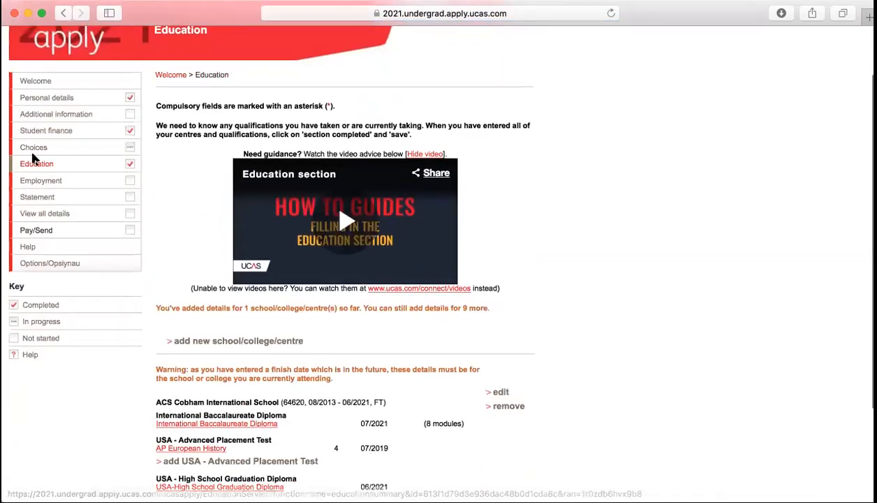
# Add a new employer named 'Restaurant' with its address and job 'Waiter/Service help'
pyautogui.click(34, 181)
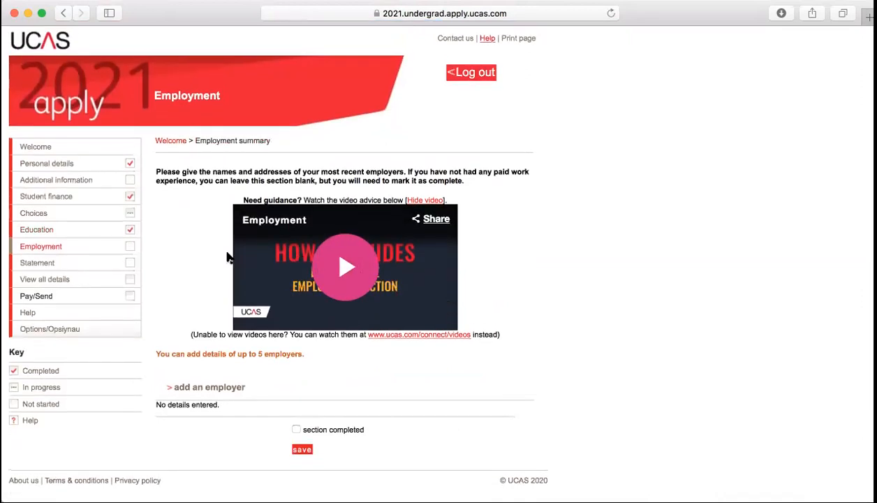
pyautogui.click(201, 388)
pyautogui.click(353, 226)
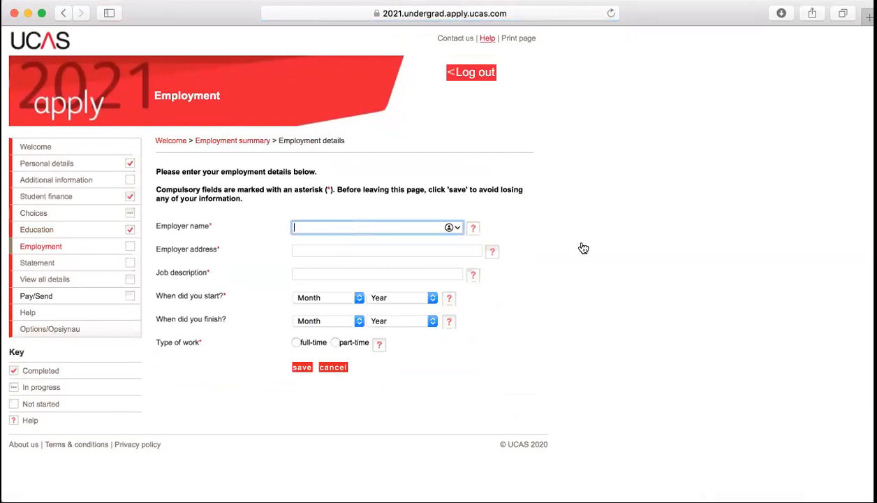
pyautogui.write('Restaurant')
pyautogui.press('Tab')
pyautogui.write('Portsmouth Road, Cobham KT')
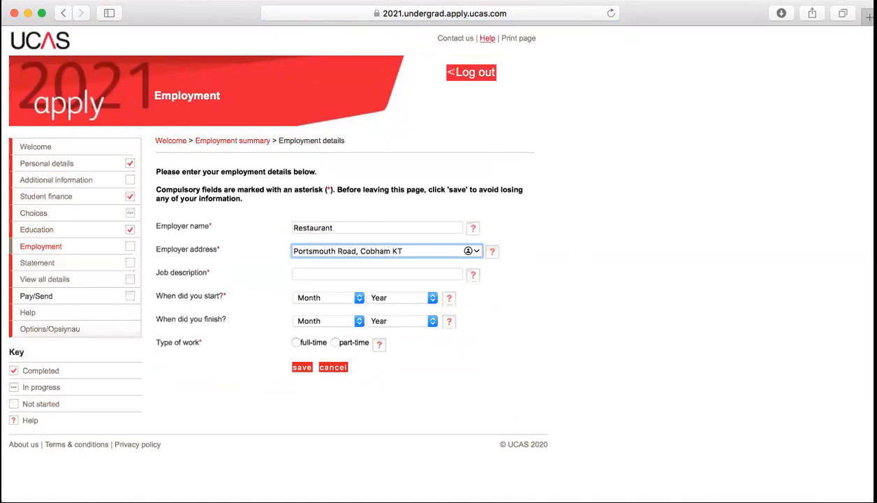
pyautogui.write('11 1BL')
pyautogui.press('Tab')
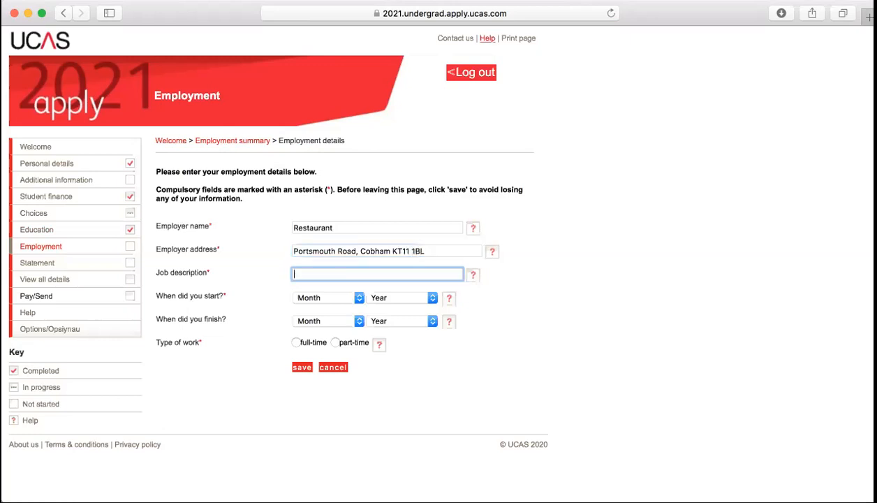
pyautogui.write('Waiter/Service help')
# Set the job dates to January 2017 to February 2019, mark it part-time, and save
pyautogui.click(339, 299)
pyautogui.click(333, 309)
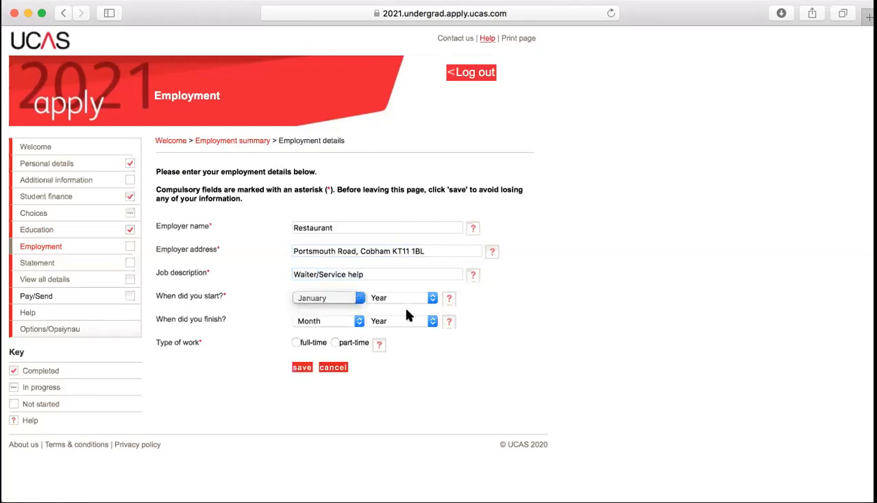
pyautogui.click(398, 298)
pyautogui.click(398, 351)
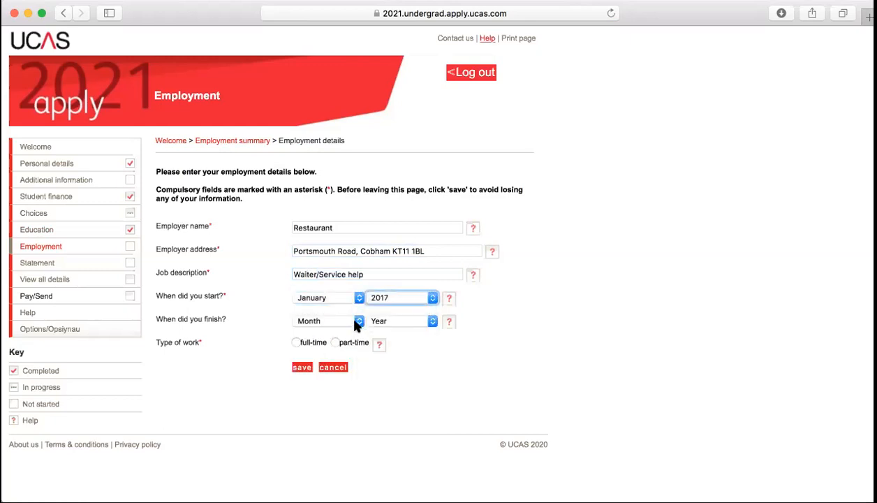
pyautogui.click(349, 321)
pyautogui.click(343, 345)
pyautogui.click(417, 319)
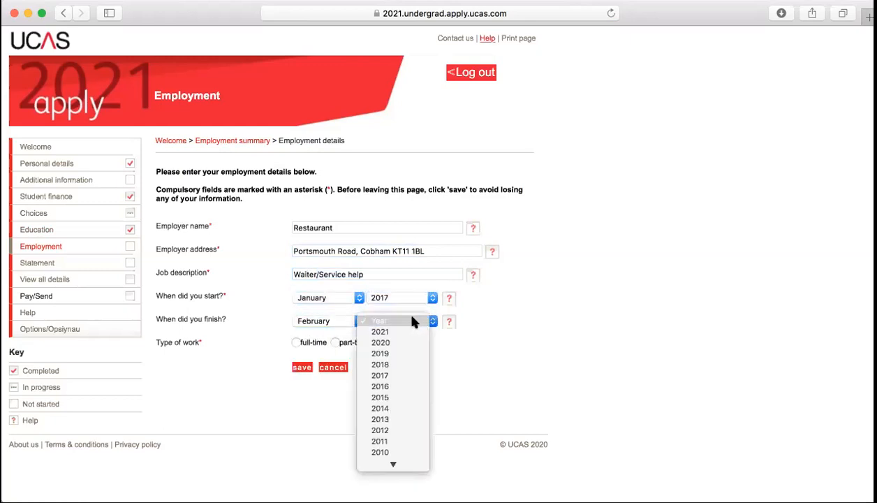
pyautogui.click(390, 354)
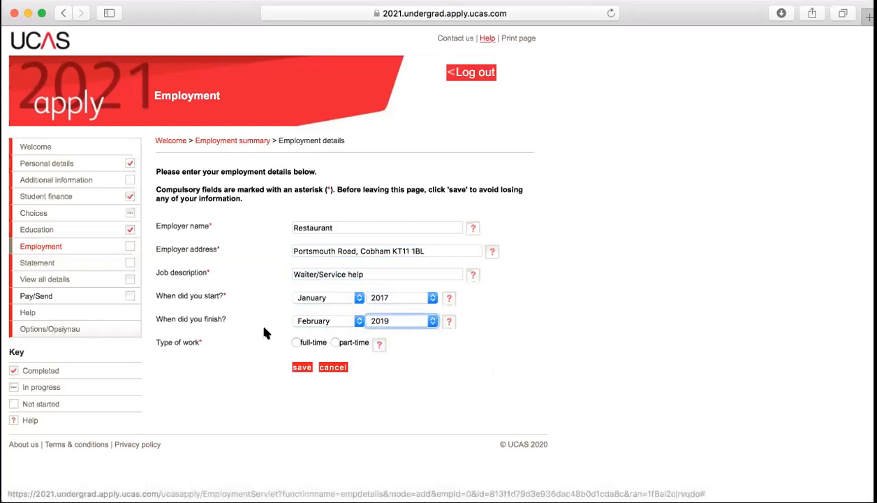
pyautogui.click(336, 342)
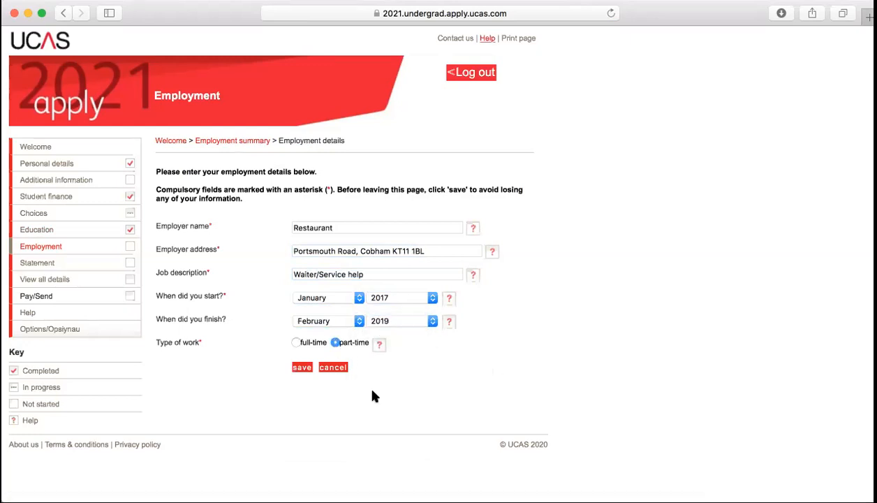
pyautogui.click(300, 368)
# Tick the Employment section as completed and save it
pyautogui.scroll(-2, 641, 391)
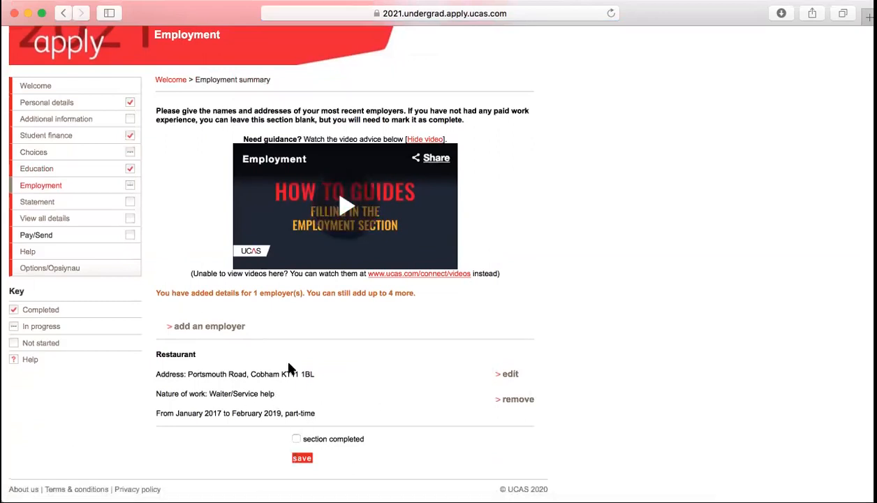
pyautogui.click(296, 439)
pyautogui.click(307, 458)
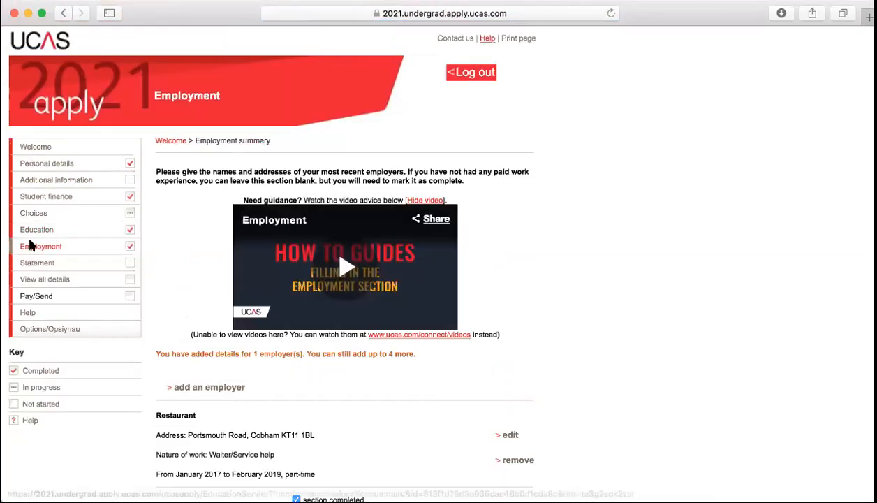
# Enter 'Personal Statement cut and pasted into here' as the personal statement and preview it
pyautogui.click(47, 268)
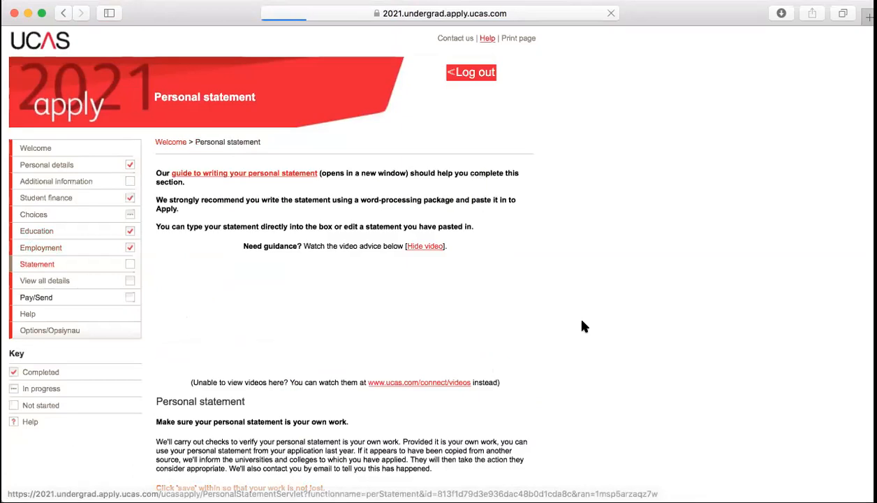
pyautogui.scroll(-5, 531, 326)
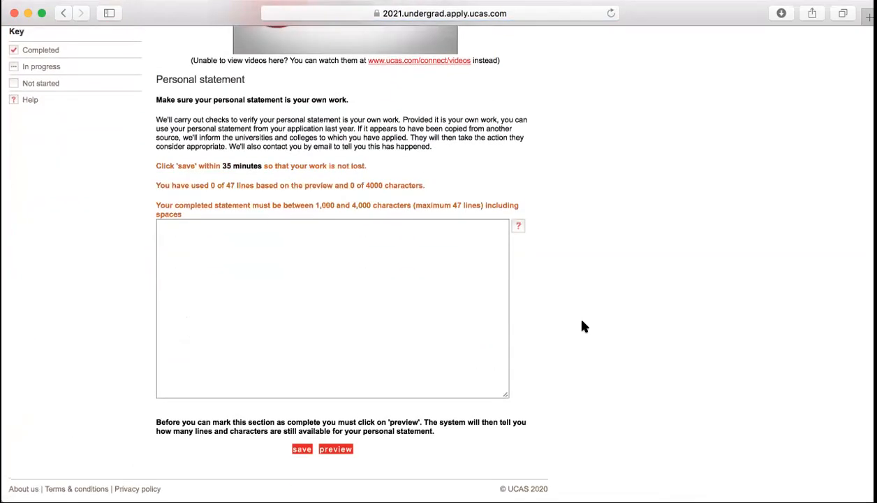
pyautogui.scroll(2, 315, 281)
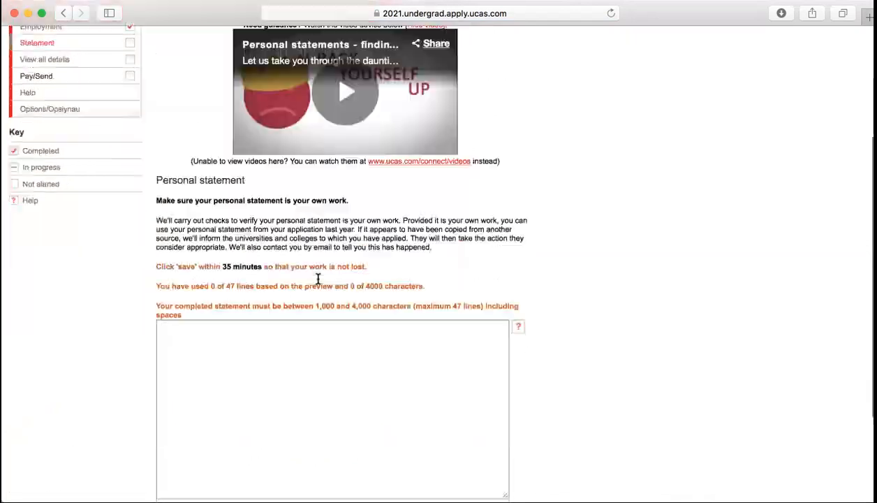
pyautogui.scroll(-2, 315, 280)
pyautogui.click(222, 254)
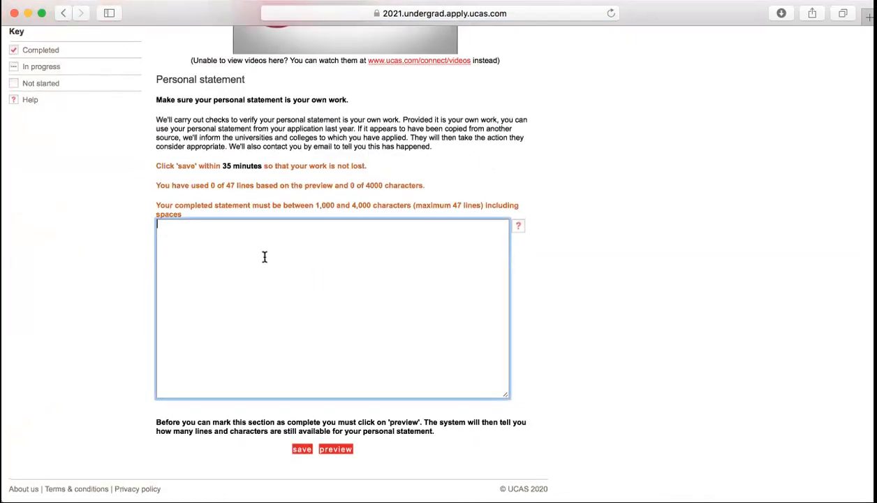
pyautogui.write('Personal Statement cut and pasted into here.')
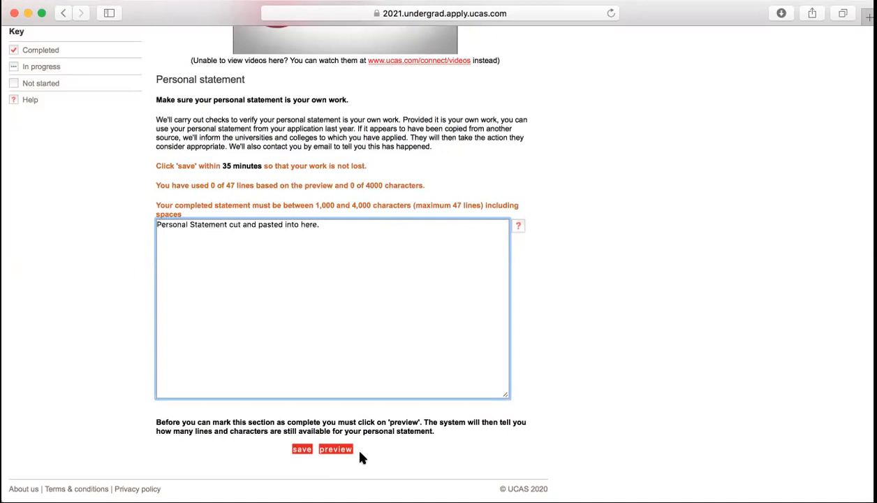
pyautogui.click(342, 451)
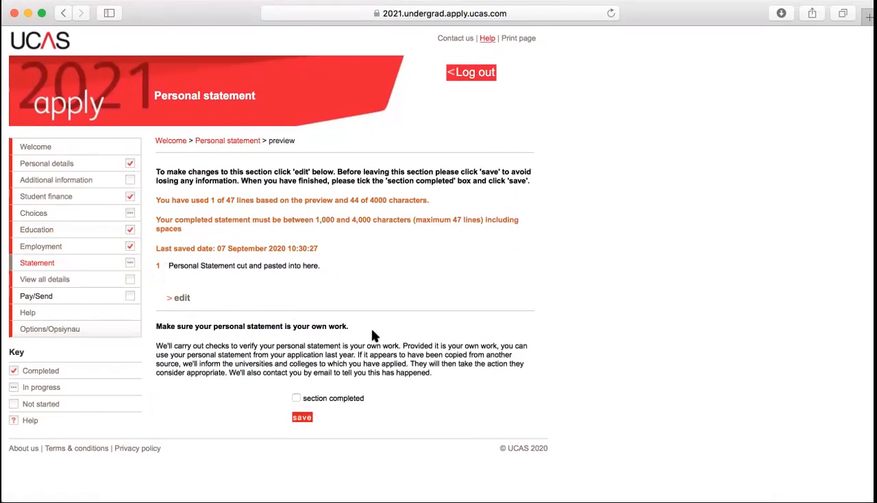
# Try saving the statement as completed, then save it as in progress since it's too short
pyautogui.click(296, 399)
pyautogui.click(302, 417)
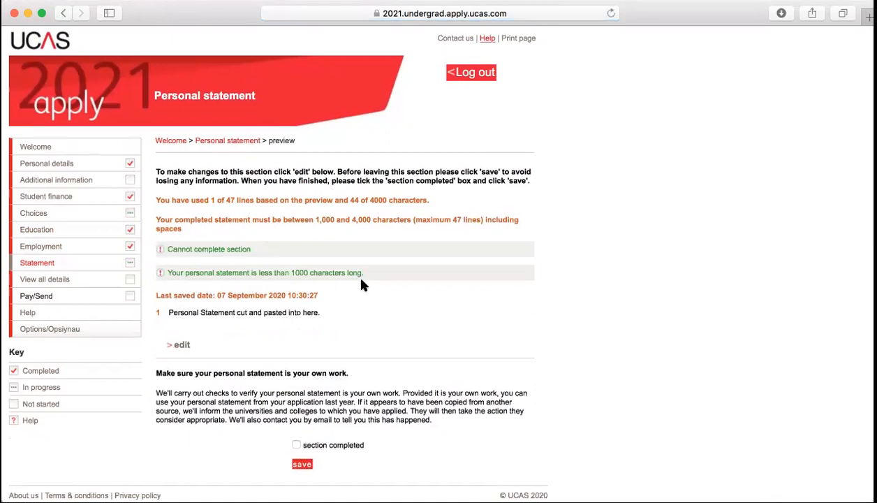
pyautogui.scroll(-1, 359, 279)
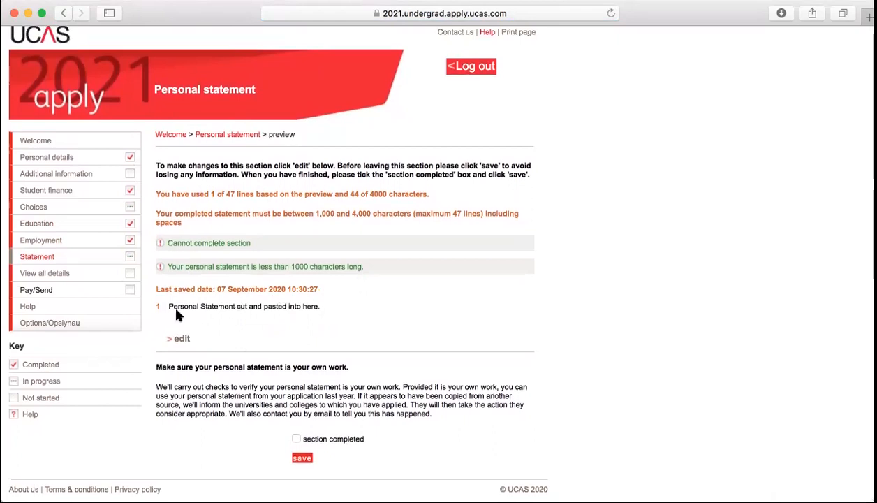
pyautogui.moveTo(172, 306); pyautogui.dragTo(315, 308)
pyautogui.click(312, 314)
pyautogui.click(302, 457)
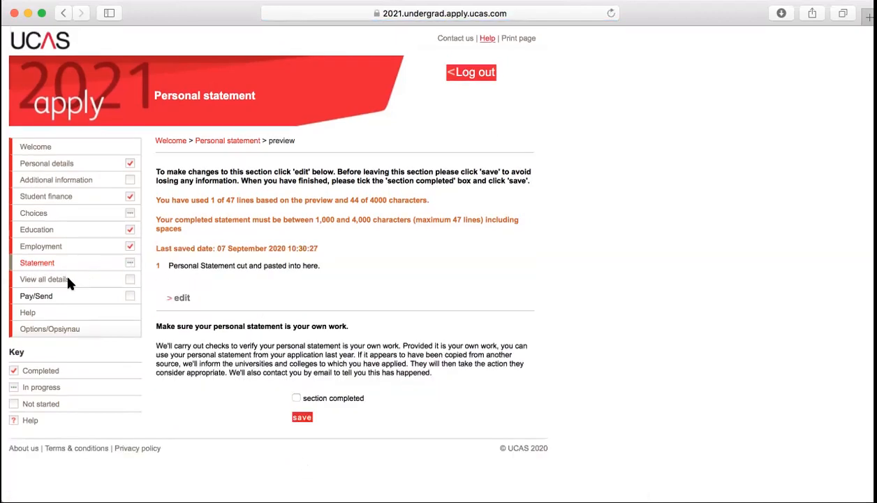
pyautogui.click(43, 280)
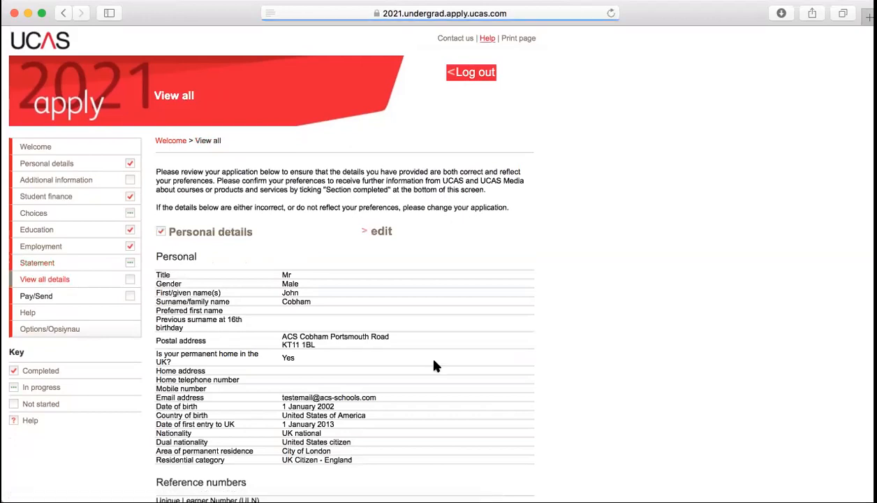
# Scroll through the full application summary, tick View all details as completed, and save
pyautogui.scroll(-10, 434, 366)
pyautogui.scroll(-15, 434, 366)
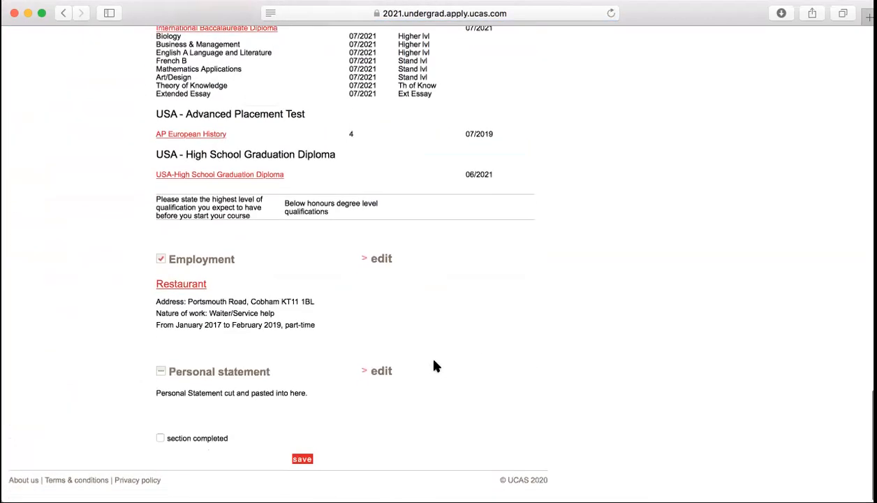
pyautogui.scroll(20, 434, 366)
pyautogui.scroll(-5, 434, 366)
pyautogui.scroll(-20, 434, 366)
pyautogui.scroll(-5, 434, 366)
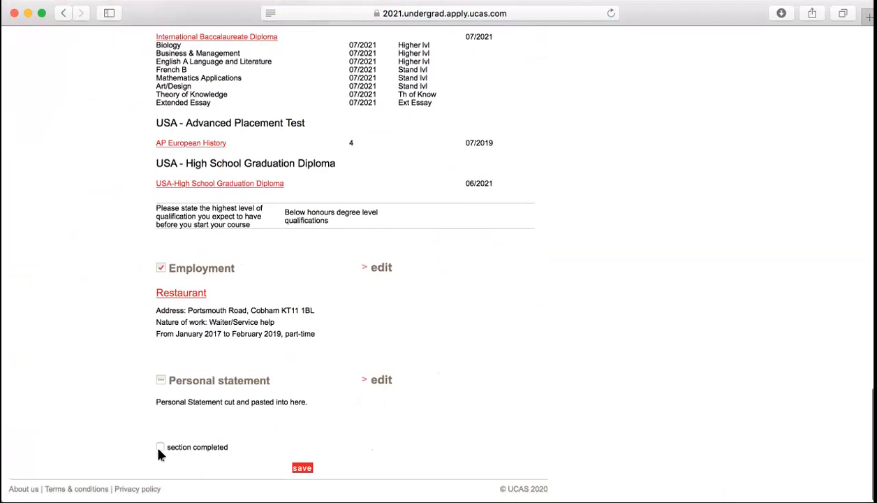
pyautogui.click(161, 448)
pyautogui.click(299, 468)
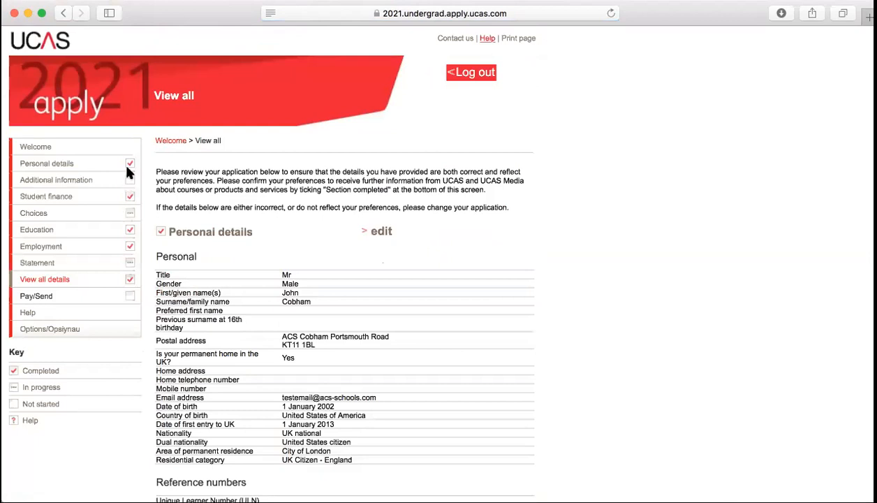
pyautogui.click(28, 299)
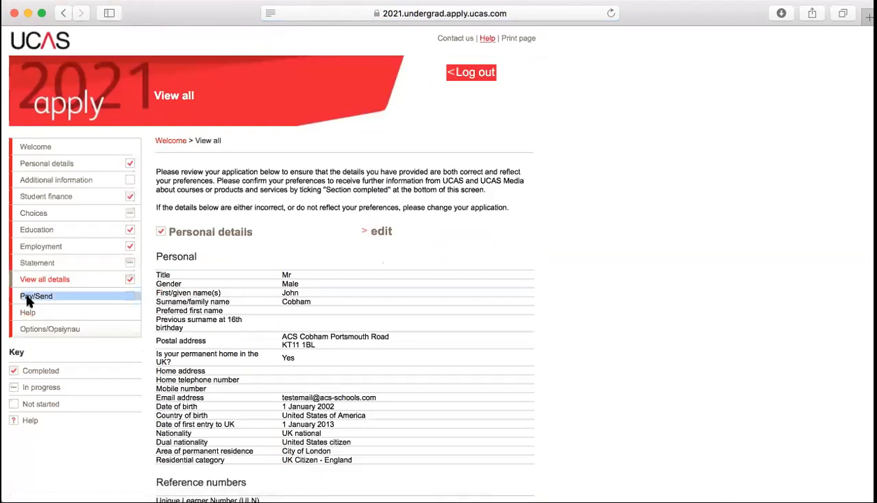
pyautogui.tripleClick(26, 296)
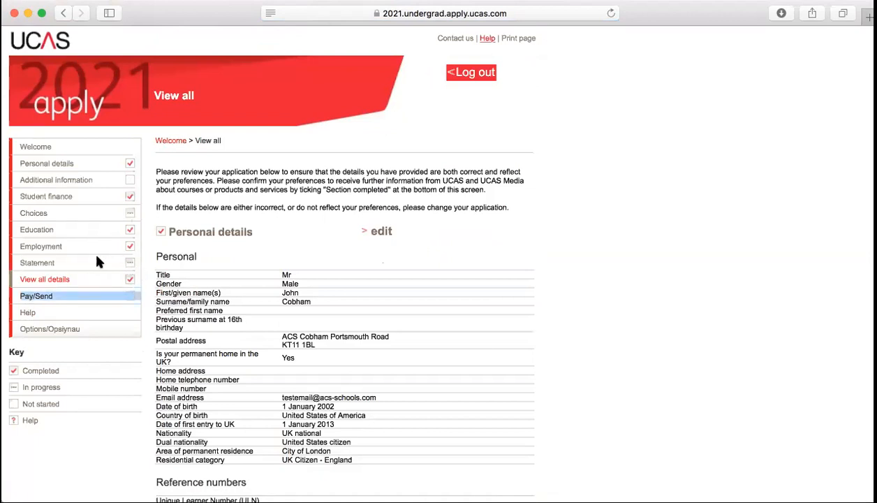